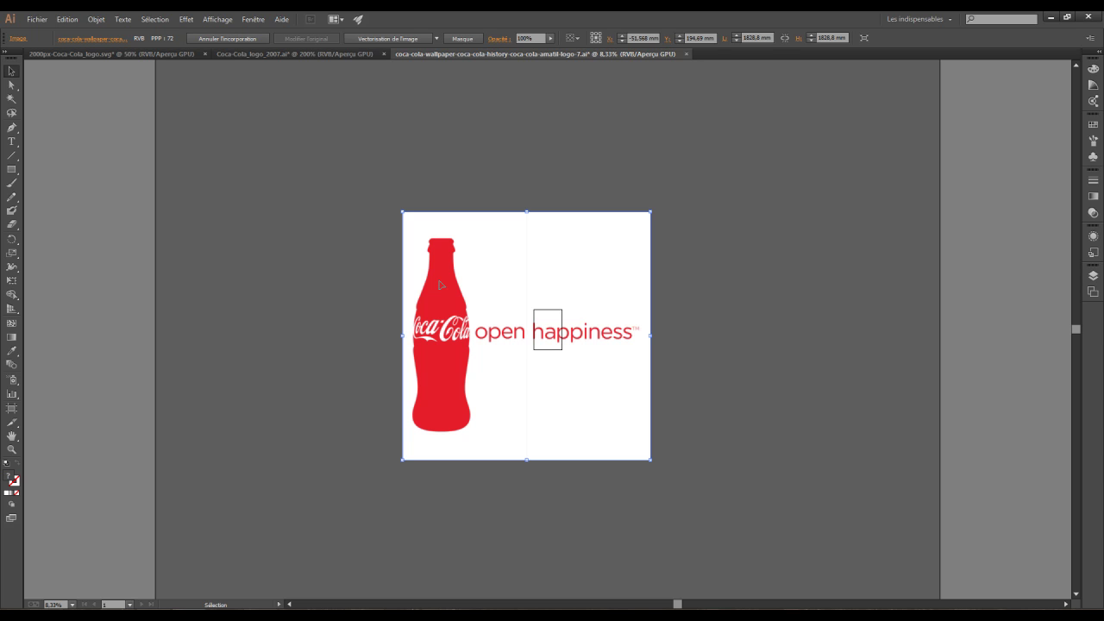
Image-trace the red Coca-Cola logo in the 2000px-Coca-Cola_logo.svg document with the default preset and move it to about X 117 mm, Y 86 mm
click(302, 54)
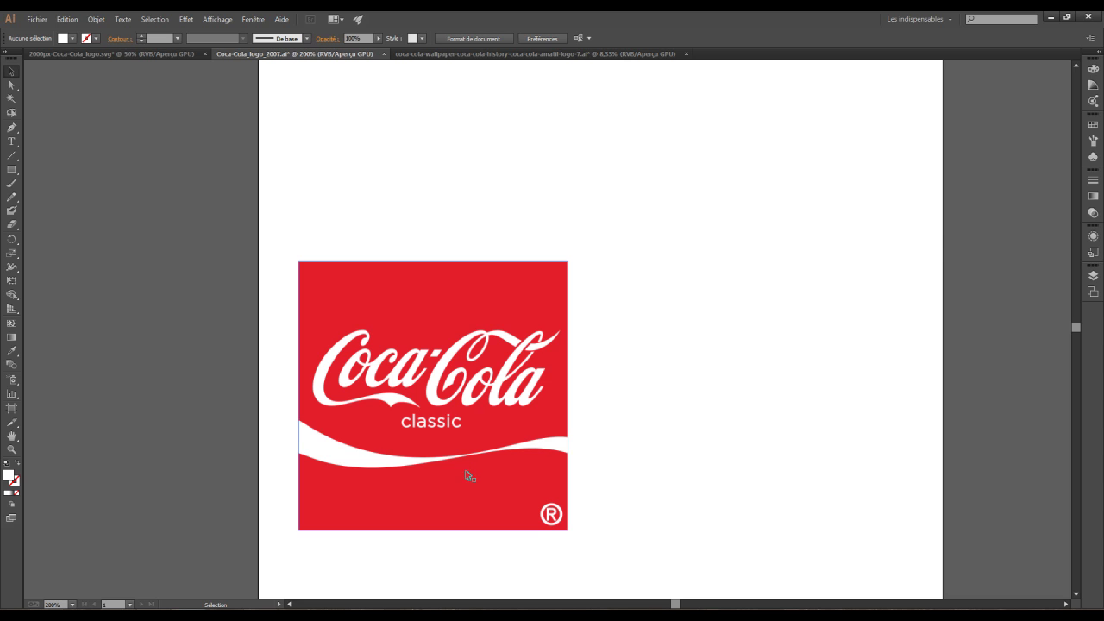
click(146, 51)
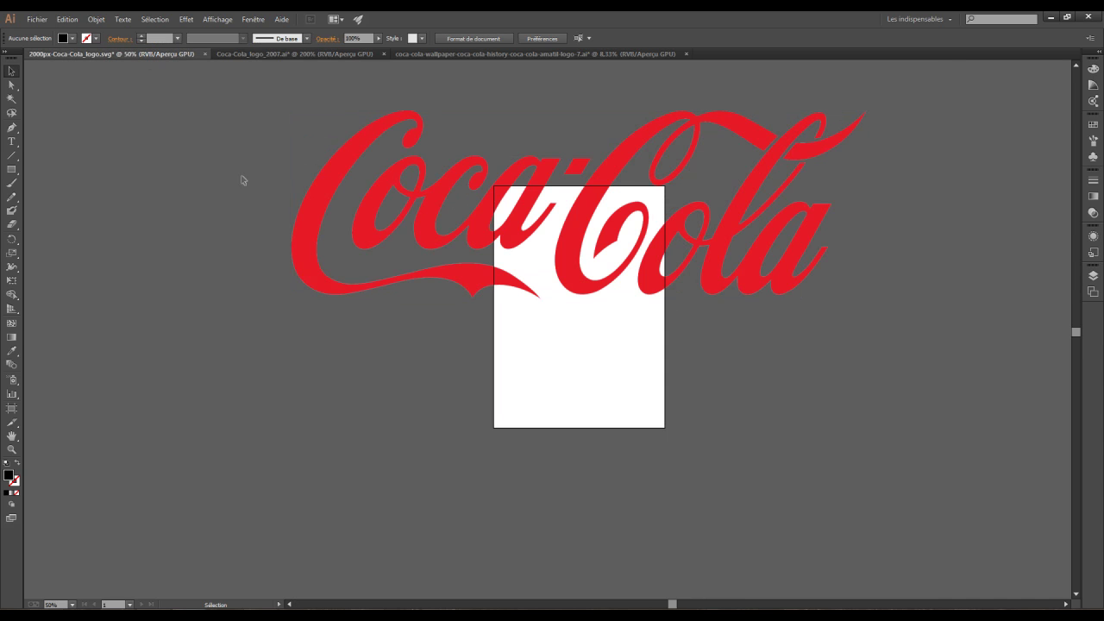
click(344, 256)
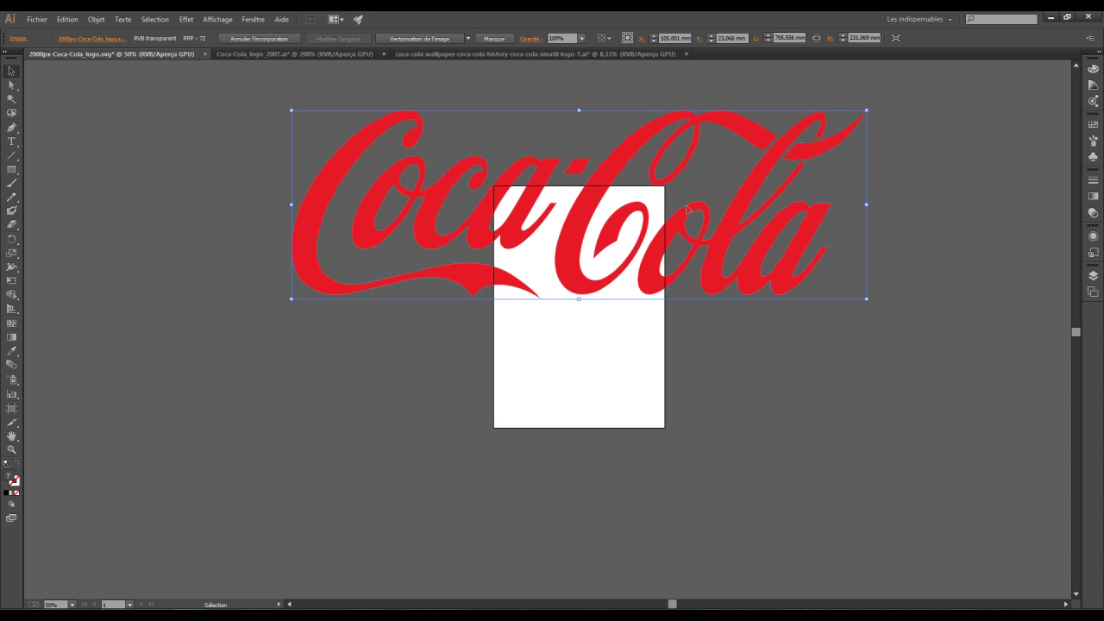
click(428, 39)
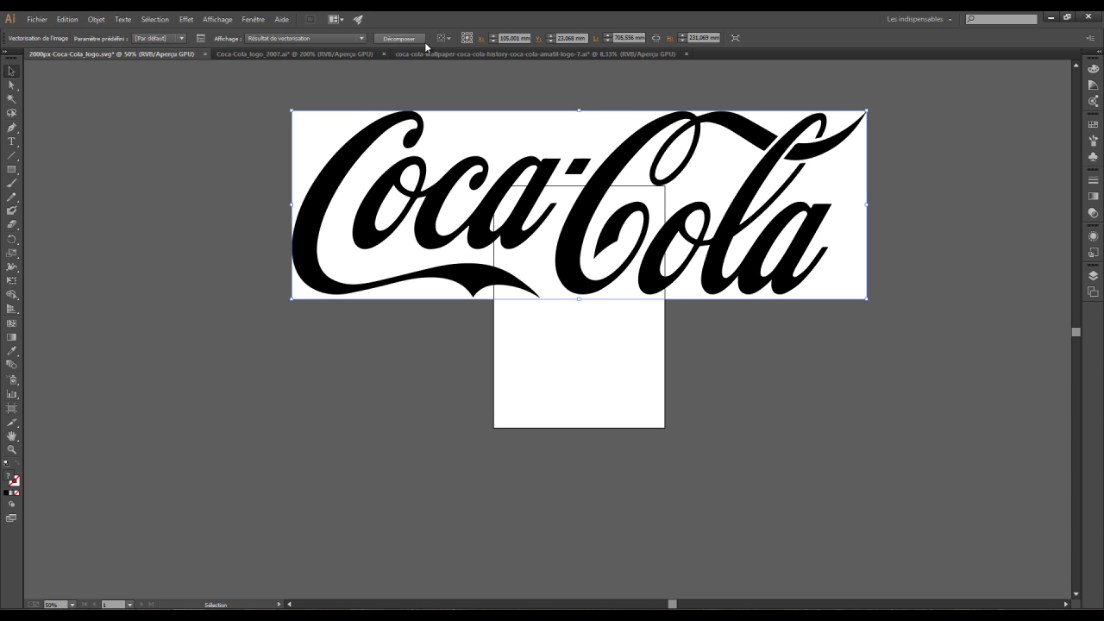
drag(406, 198, 388, 283)
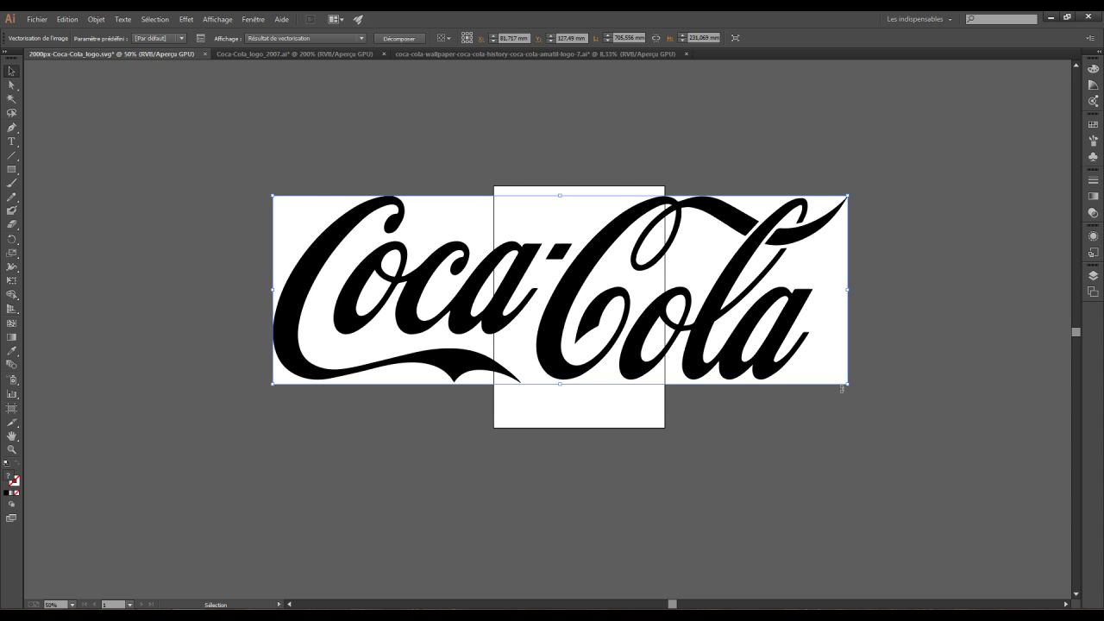
drag(704, 329, 734, 296)
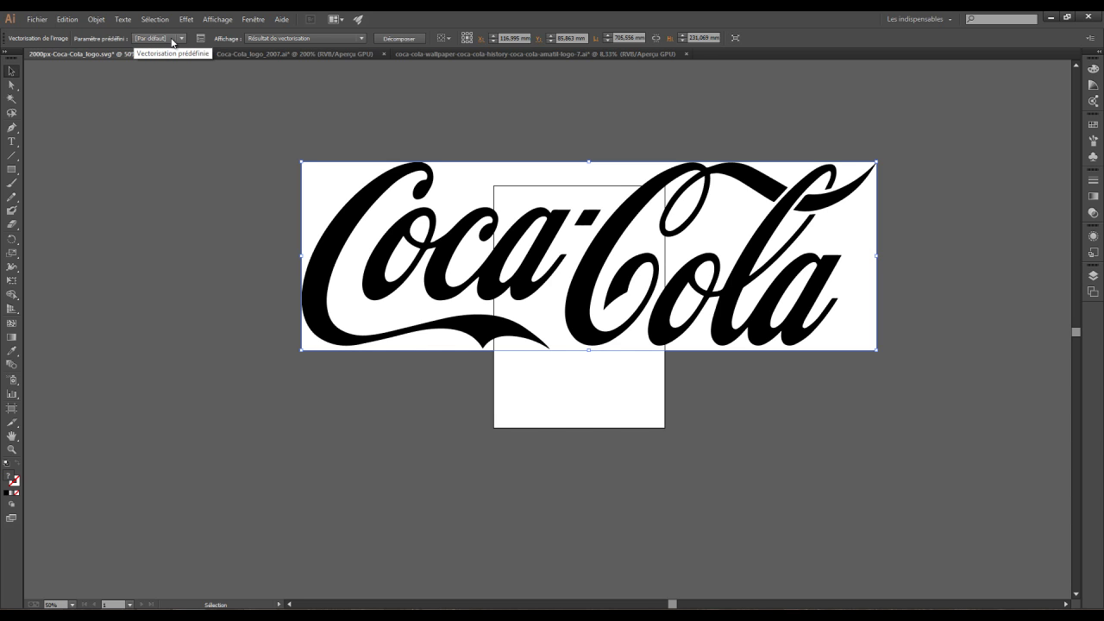
Compare the trace's display modes: result with outlines, outlines alone, outlines with source image and source image, then return to result with outlines
click(250, 39)
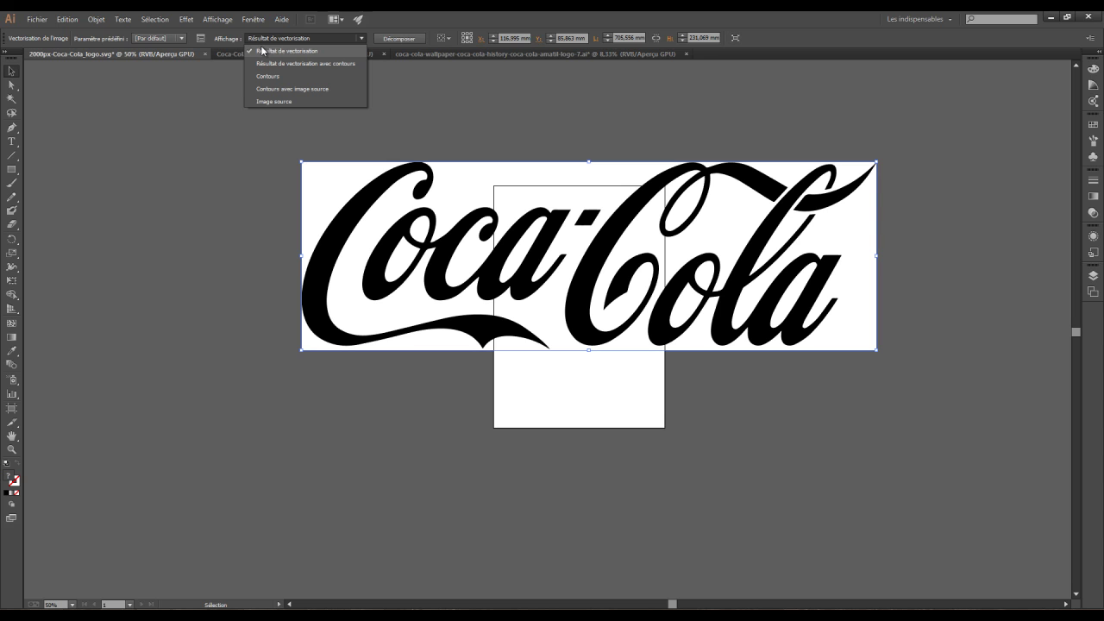
click(269, 64)
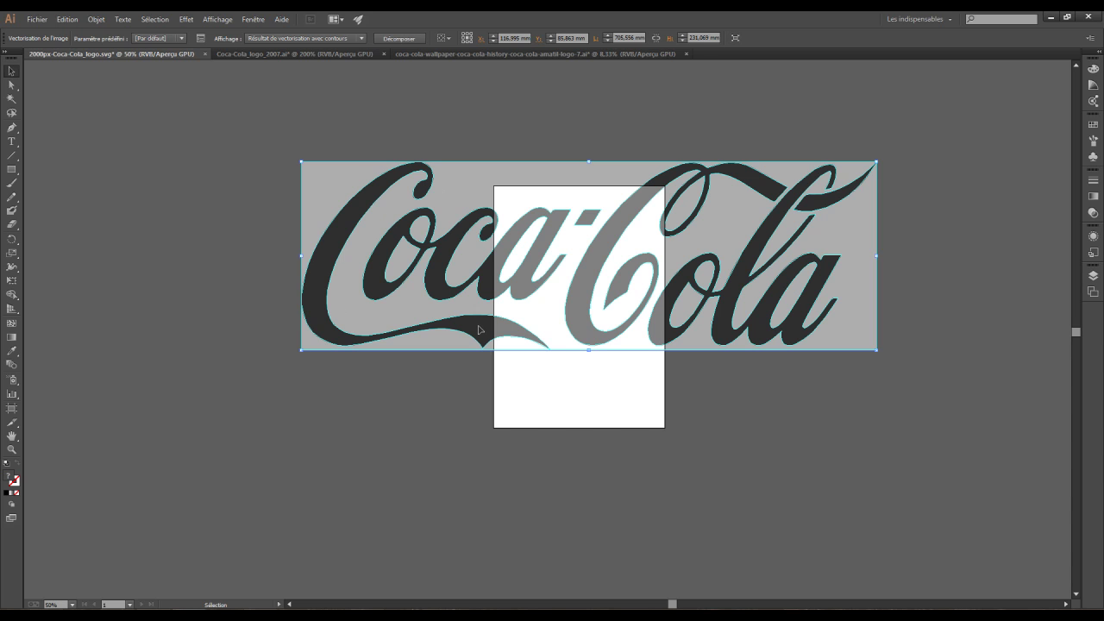
click(312, 38)
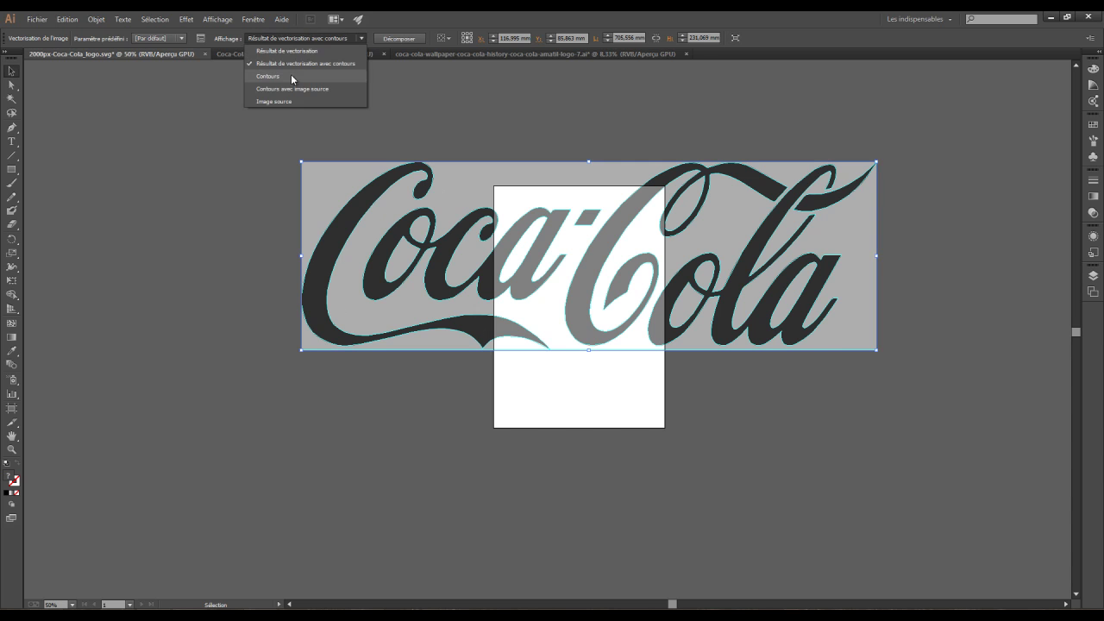
click(290, 77)
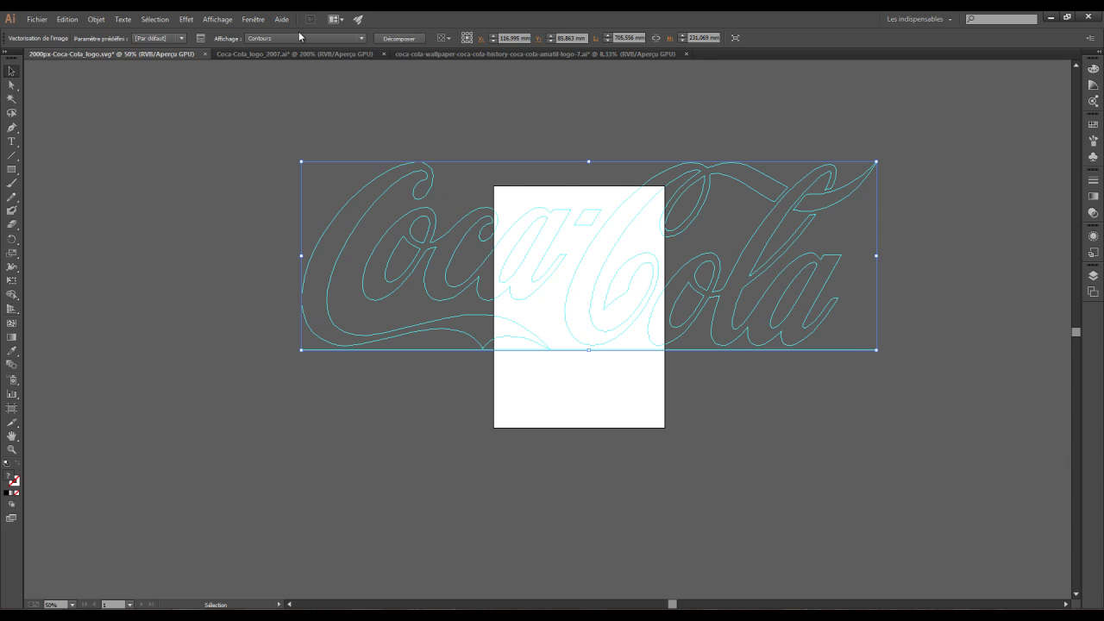
click(297, 41)
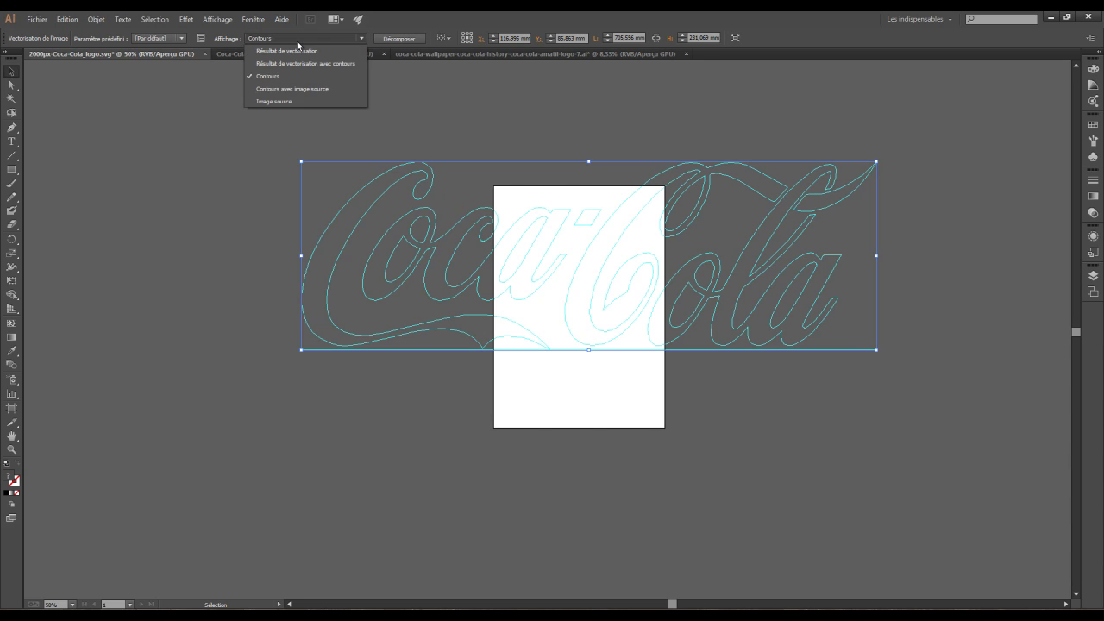
click(283, 90)
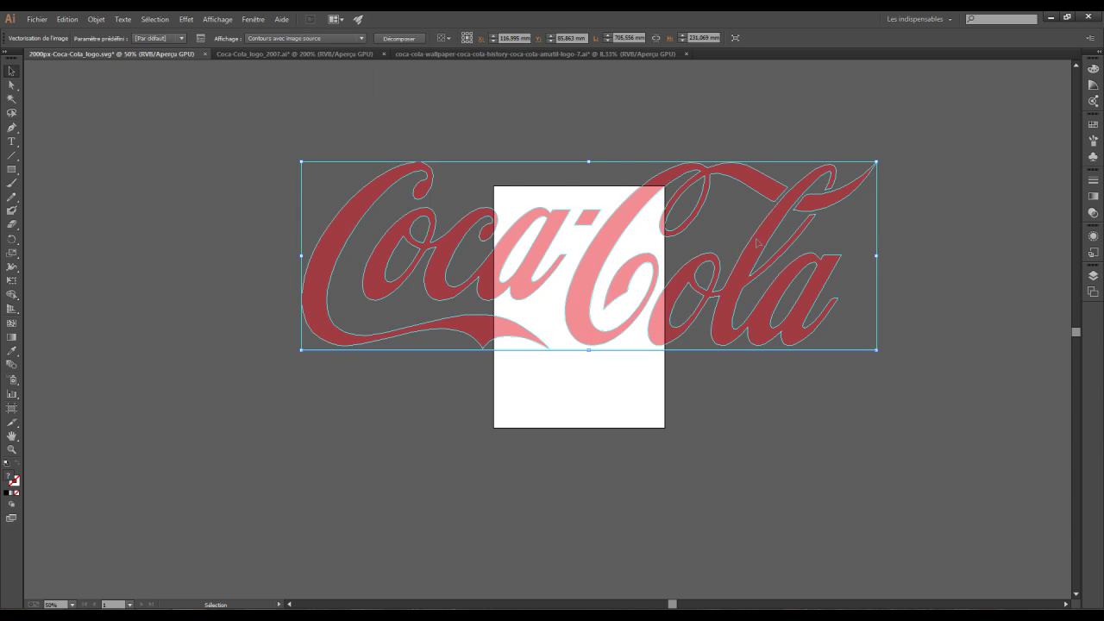
click(343, 38)
click(293, 101)
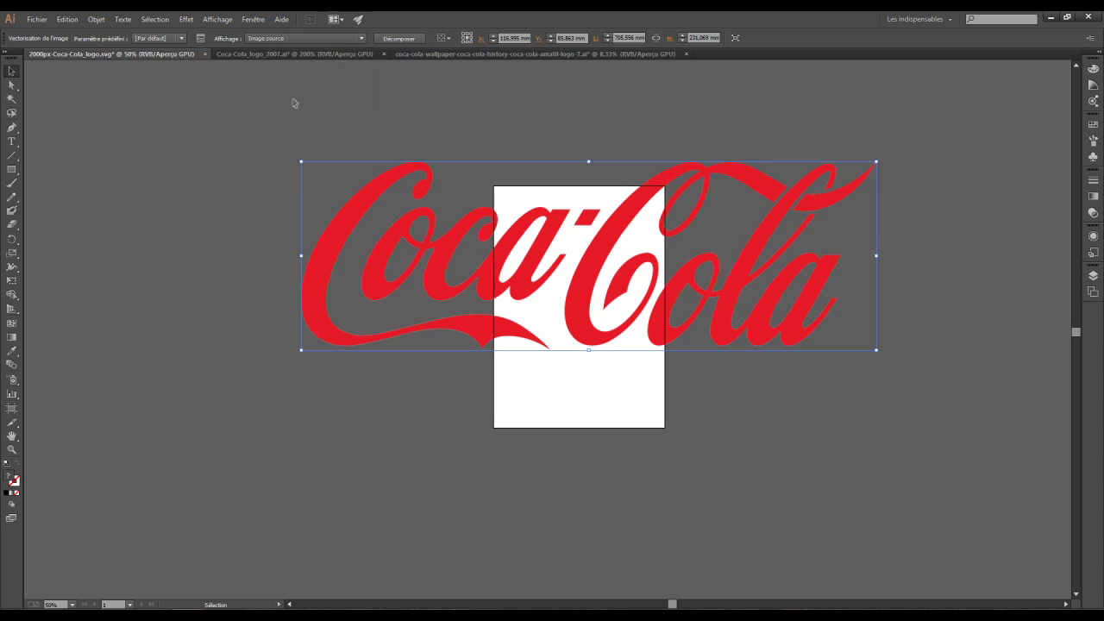
click(306, 38)
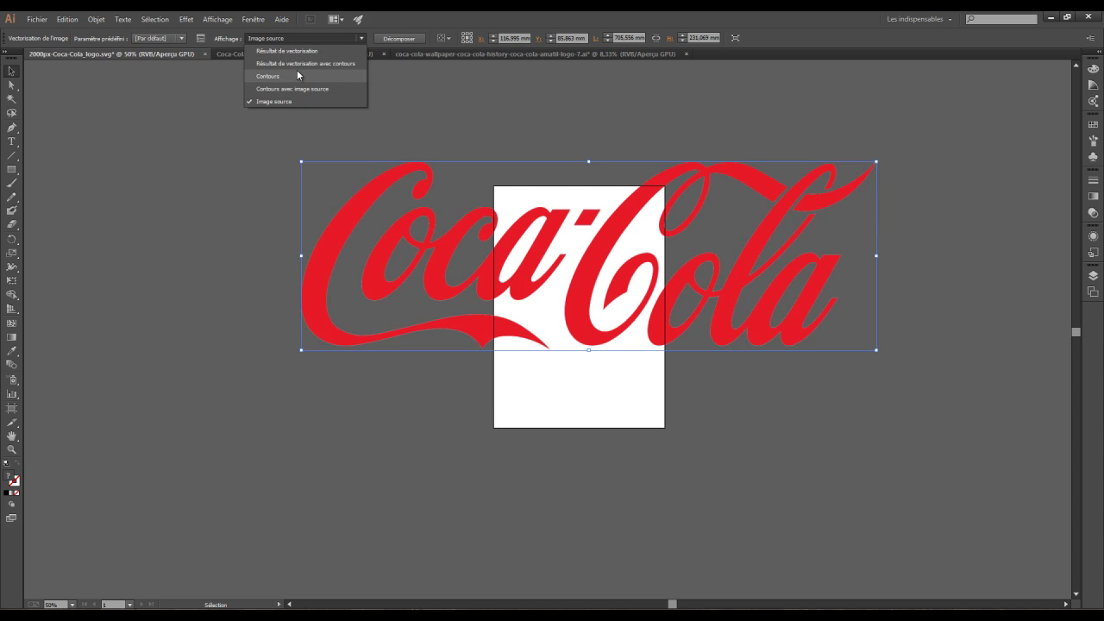
click(300, 64)
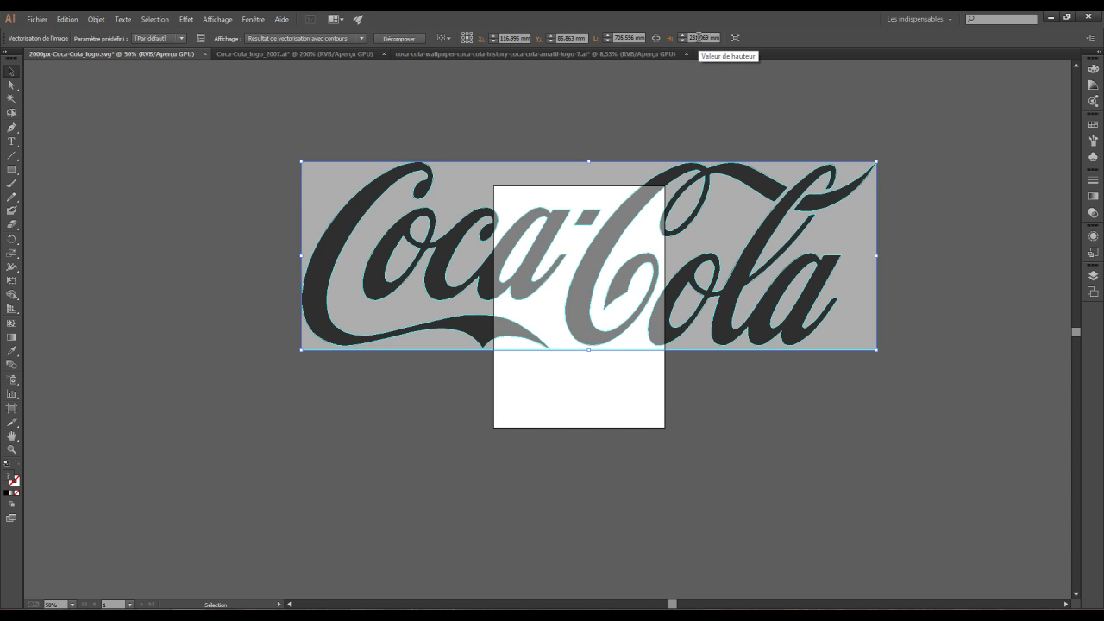
Set the traced logo's width to 500 mm with width and height proportions constrained, then release the constraint
click(656, 38)
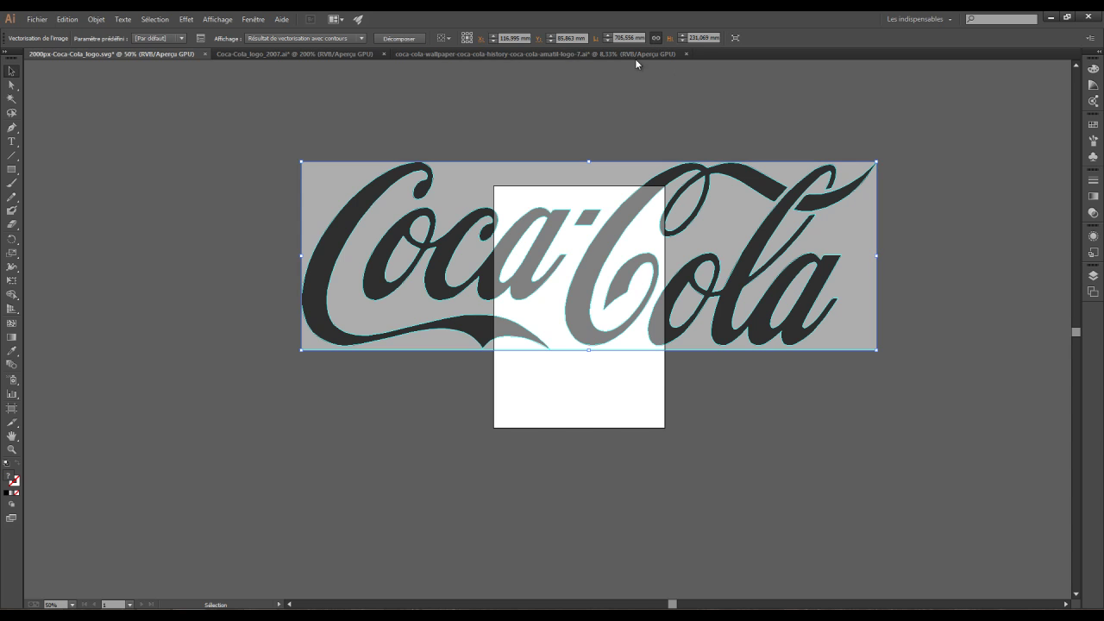
click(608, 42)
scroll(636, 39, down, 2)
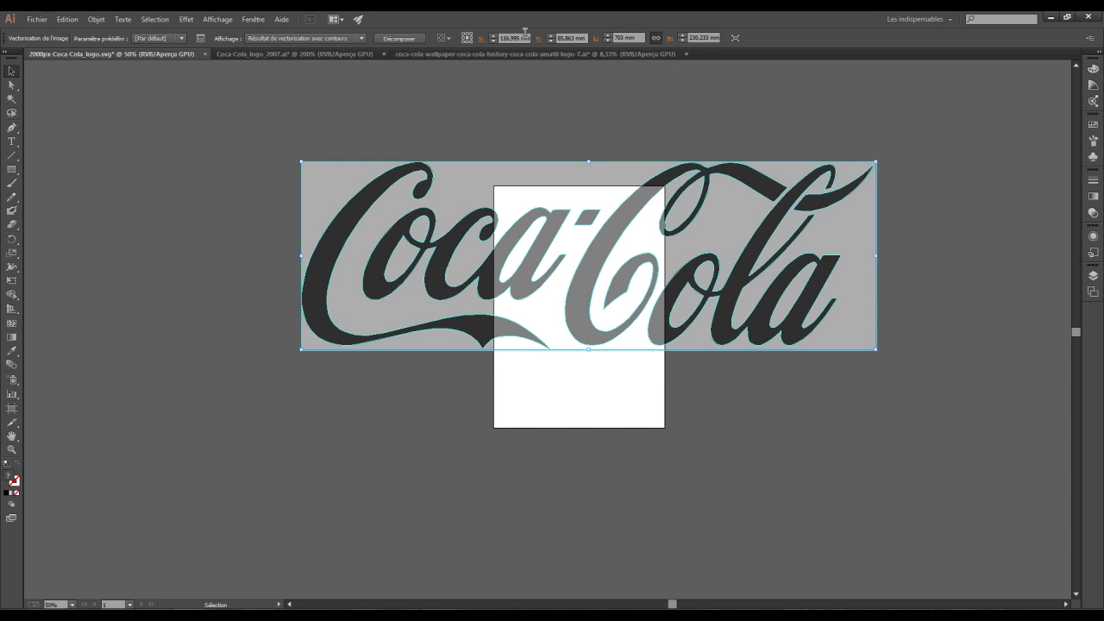
click(611, 39)
text(500)
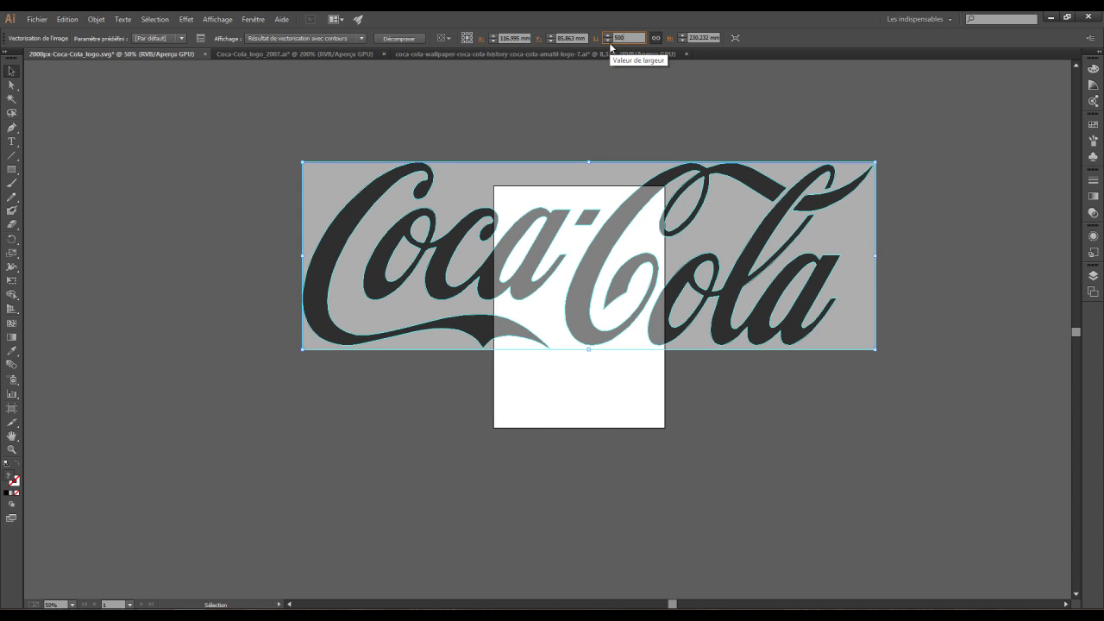
click(700, 40)
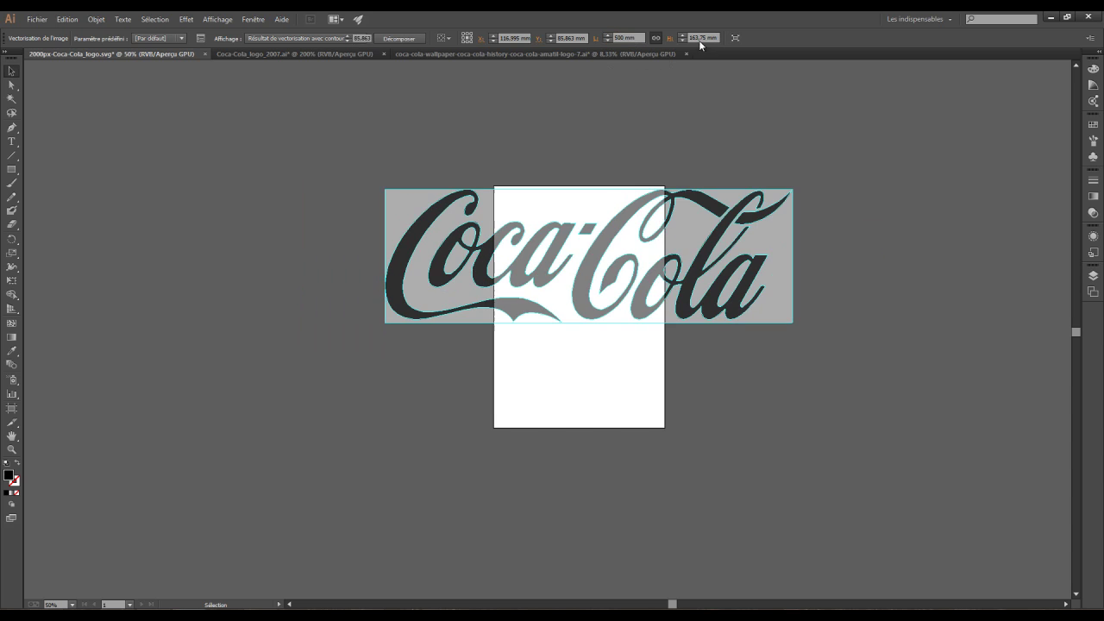
click(692, 66)
click(632, 227)
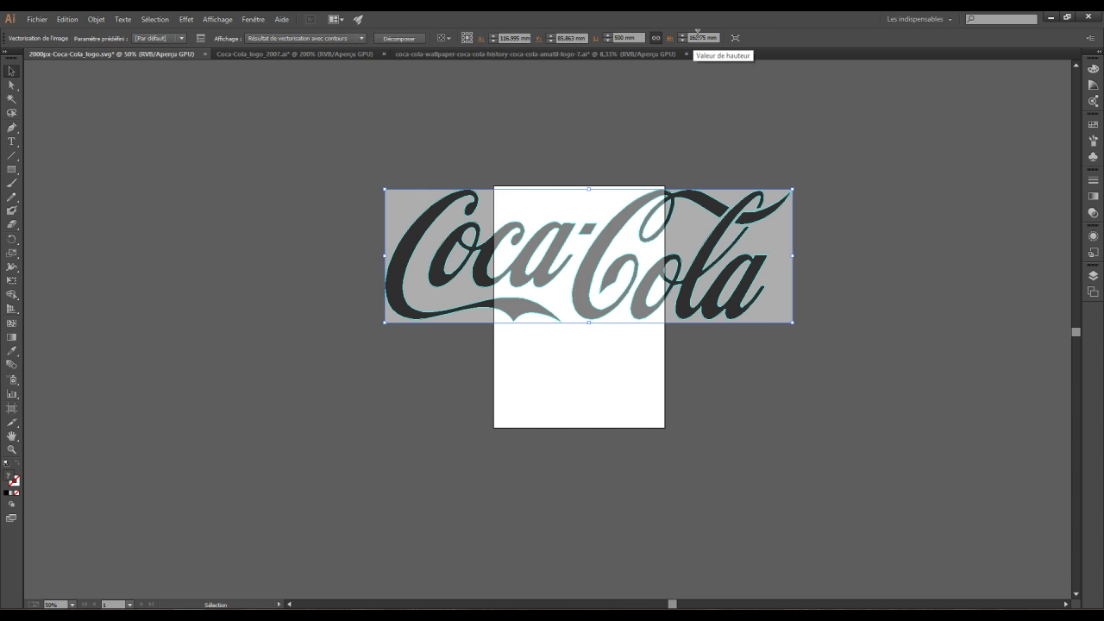
click(657, 39)
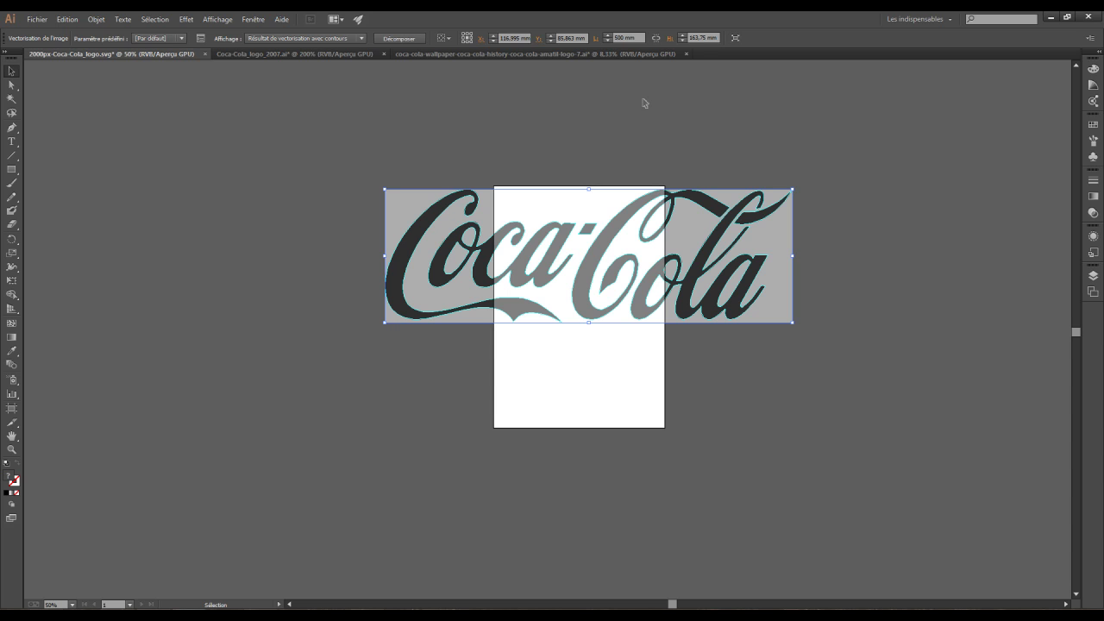
Reselect the traced logo and set its display mode to Résultat de vectorisation
click(640, 156)
click(423, 207)
click(268, 38)
click(274, 50)
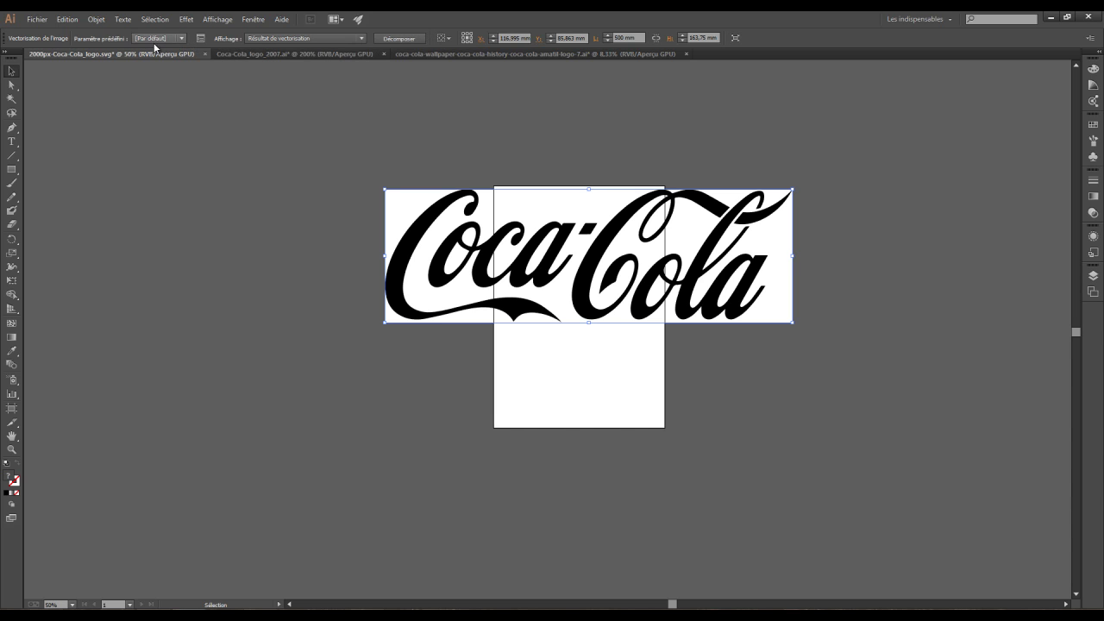
Try the Photo haute fidélité and Photo basse fidélité tracing presets on the logo
click(182, 39)
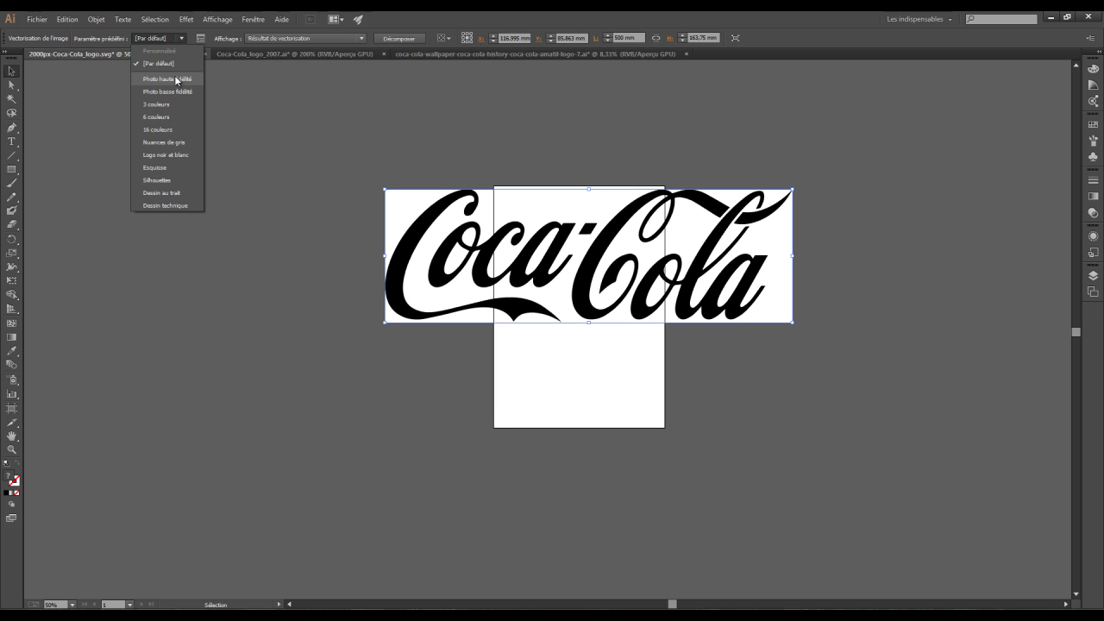
click(176, 79)
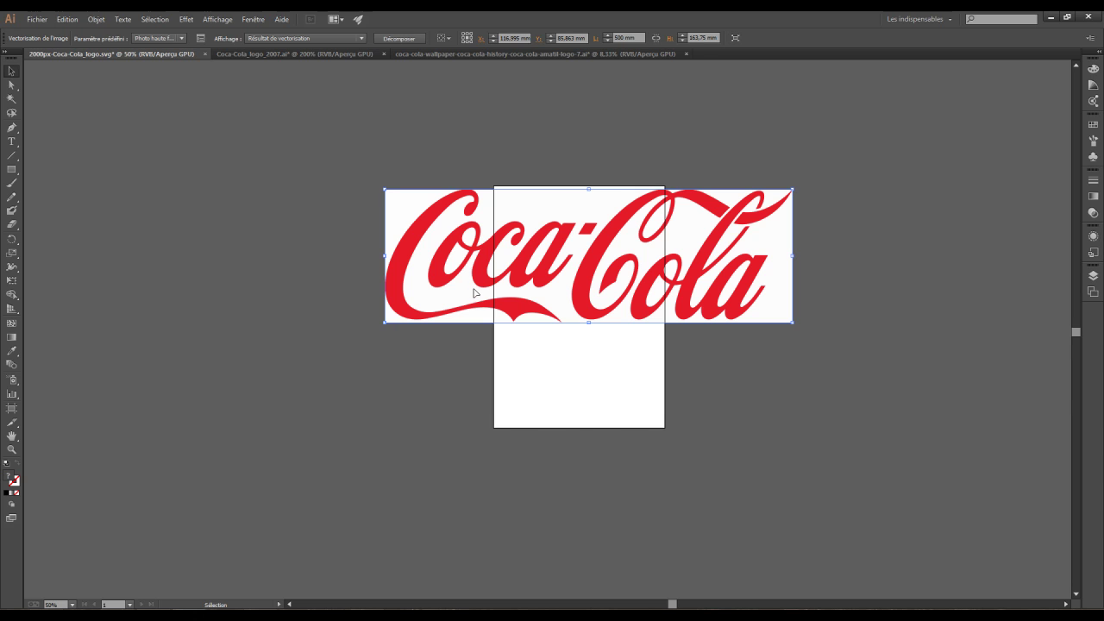
click(185, 37)
click(171, 90)
Try the Nuances de gris and Logo noir et blanc tracing presets on the logo
click(180, 38)
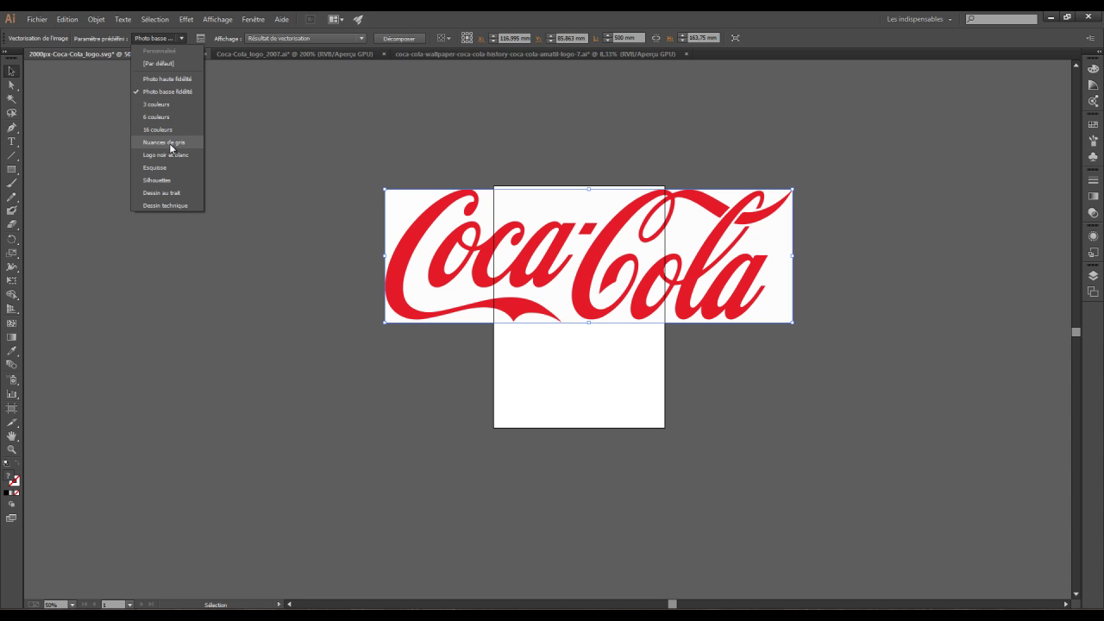
click(171, 143)
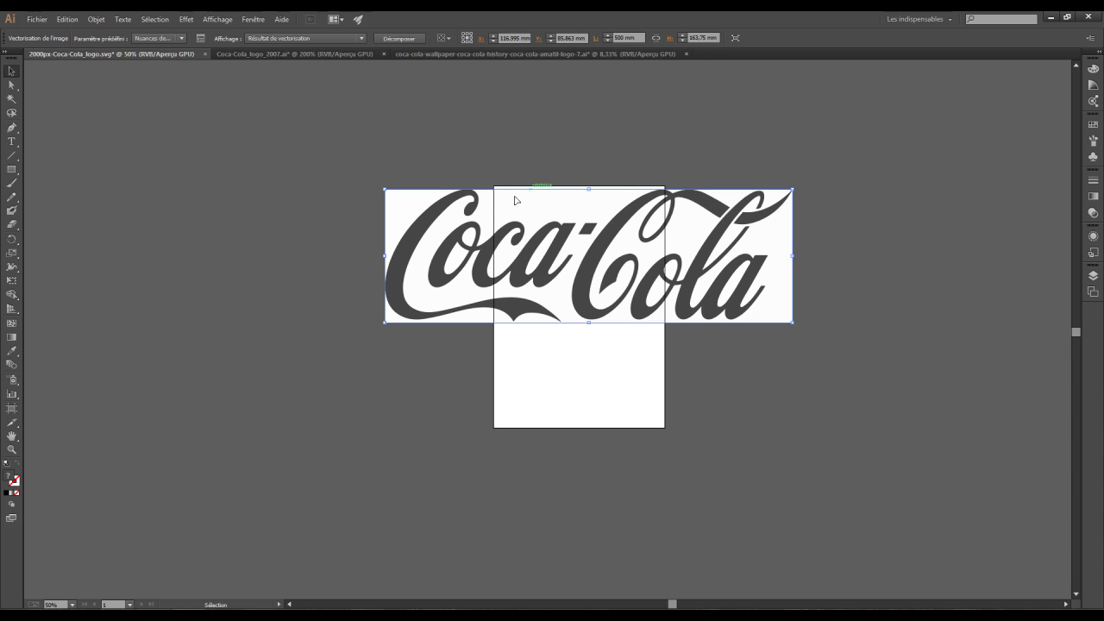
click(181, 39)
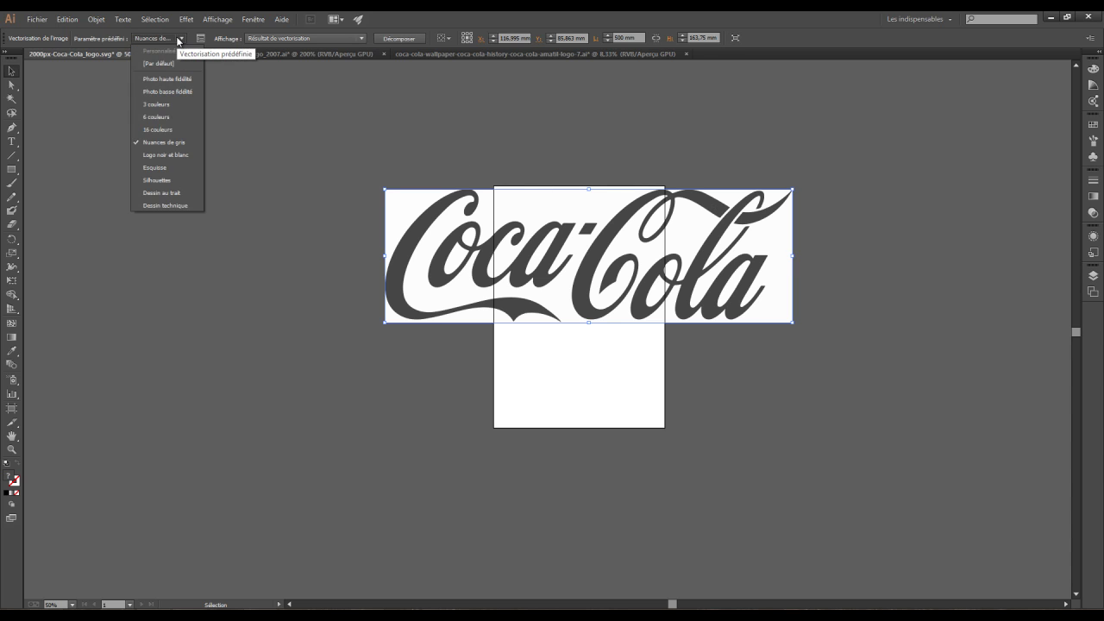
click(169, 155)
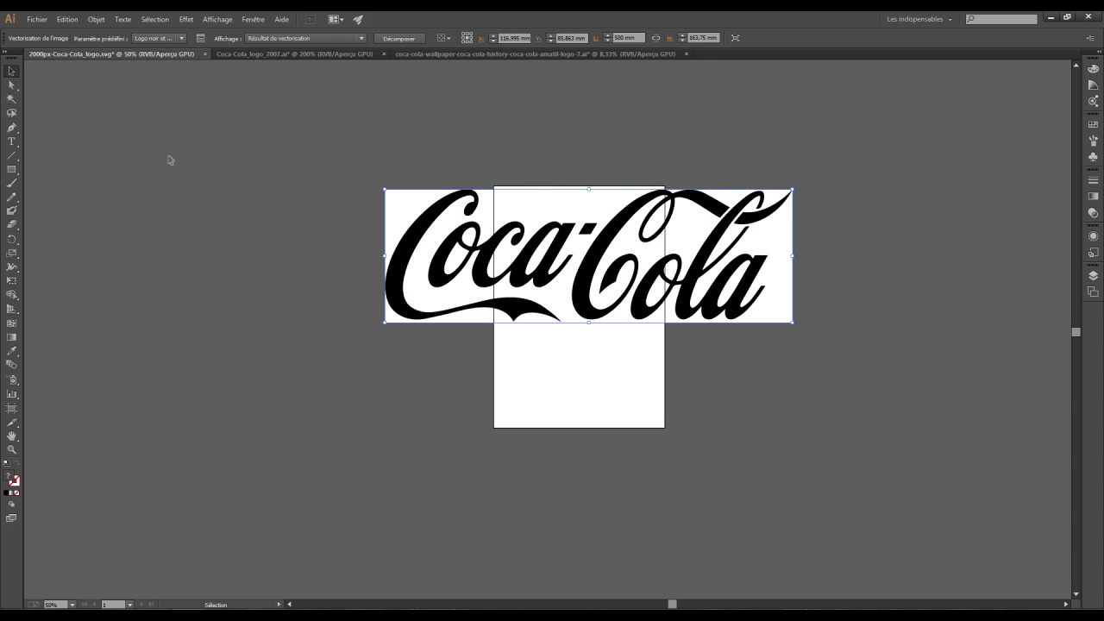
Apply the Esquisse tracing preset and move the logo to about X 135 mm, Y 111 mm
click(182, 39)
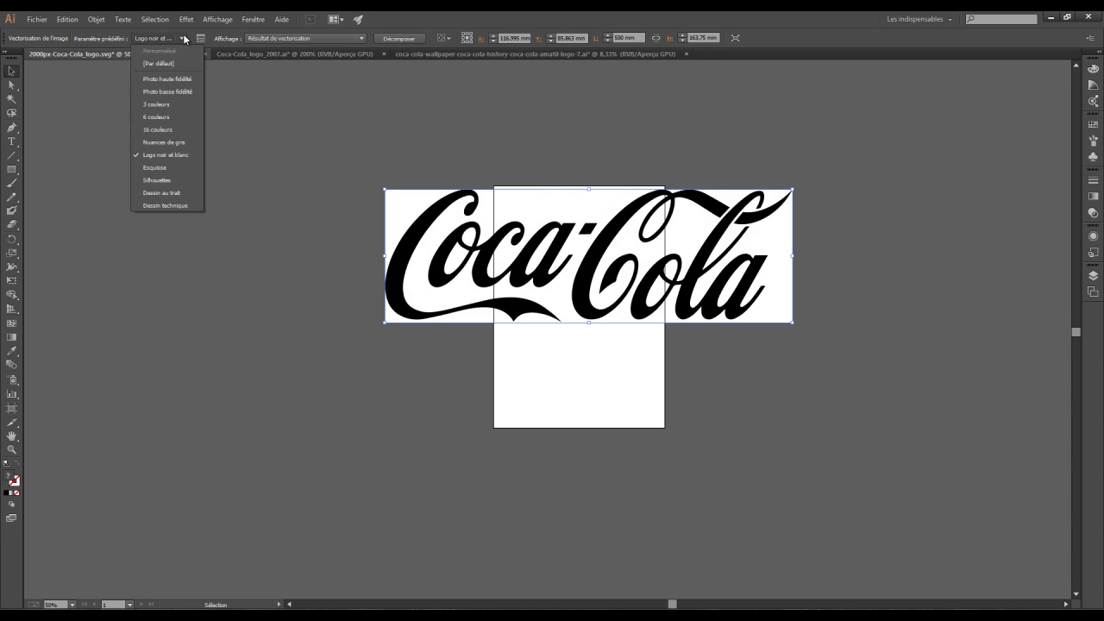
click(155, 168)
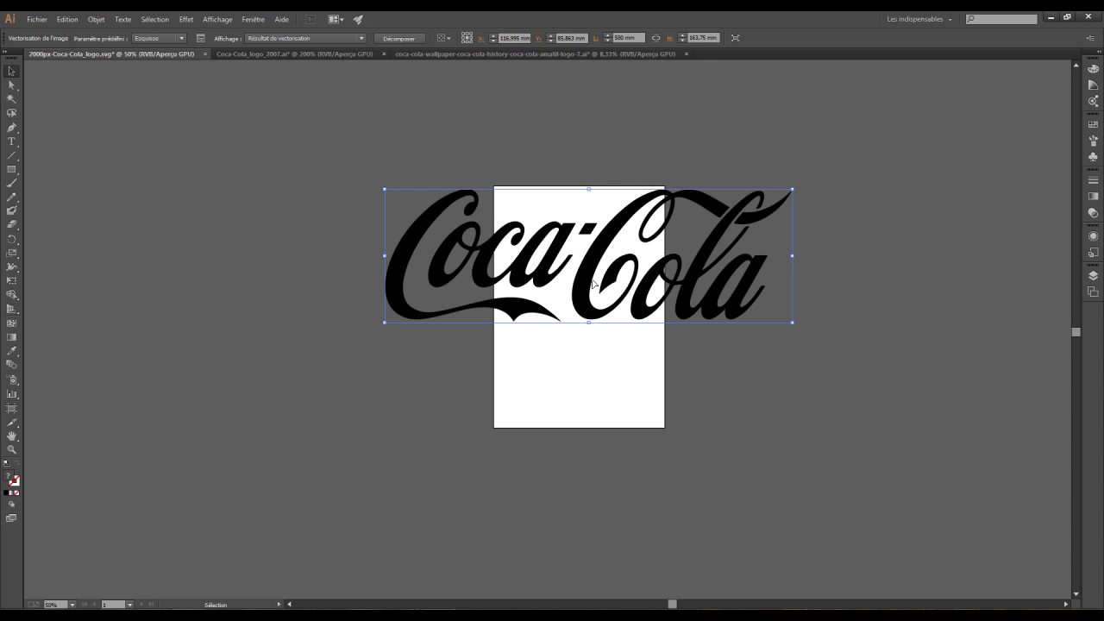
drag(593, 282, 606, 301)
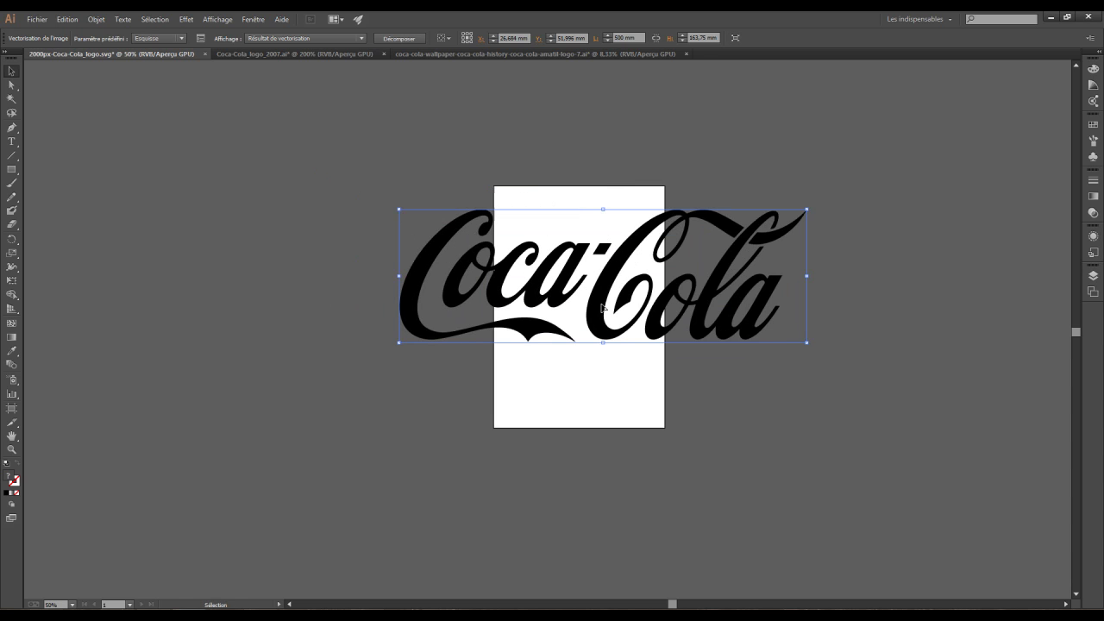
Try the Silhouettes tracing preset on the logo, then apply Dessin au trait
click(181, 39)
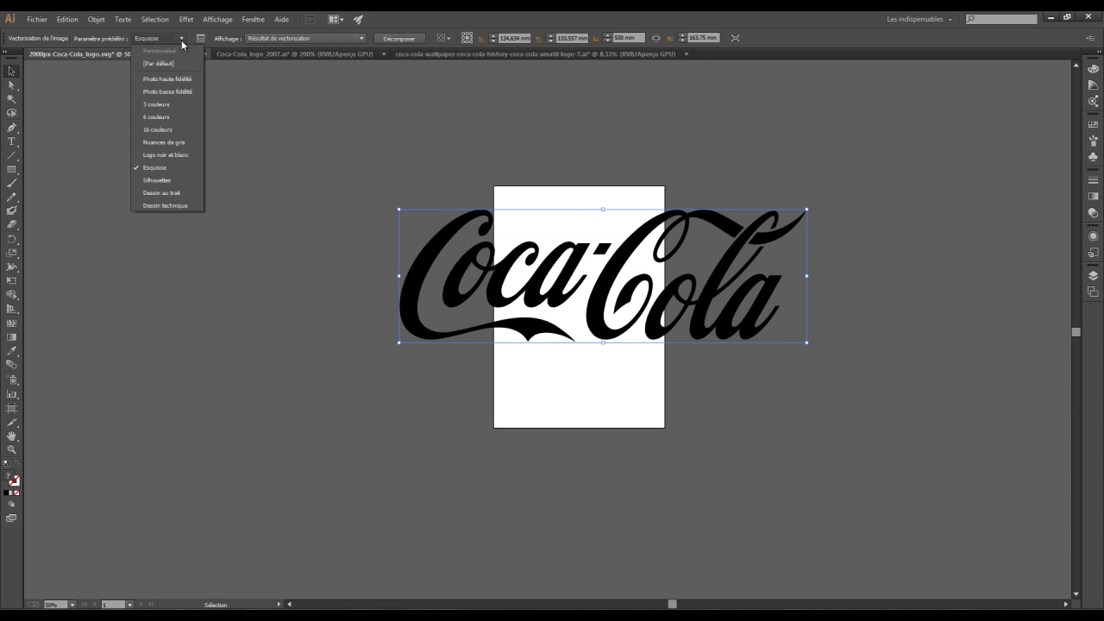
click(162, 181)
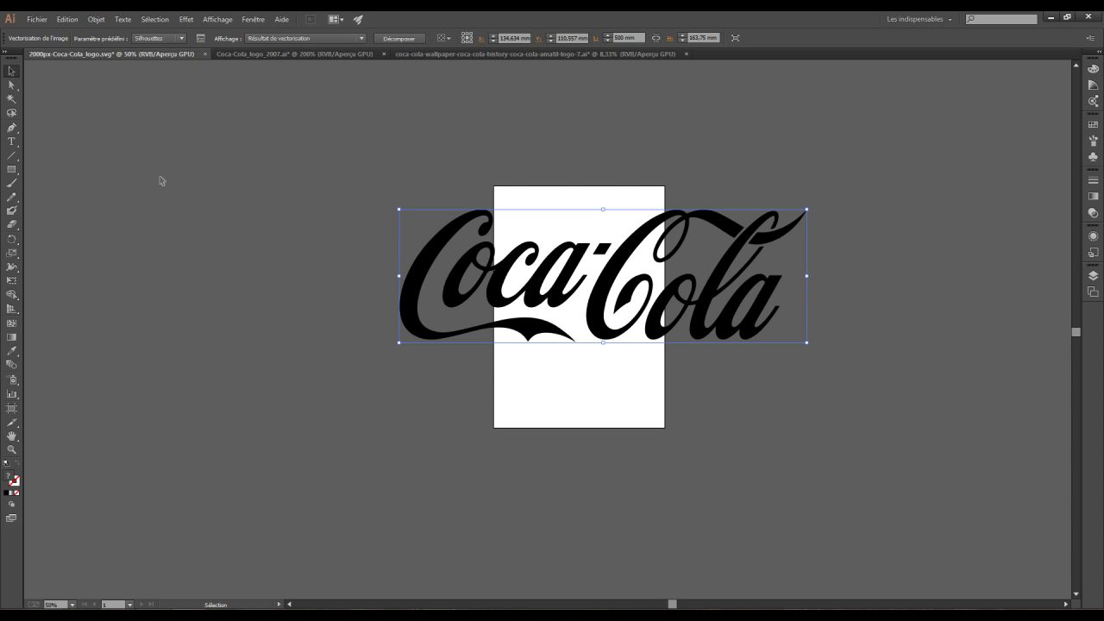
click(182, 39)
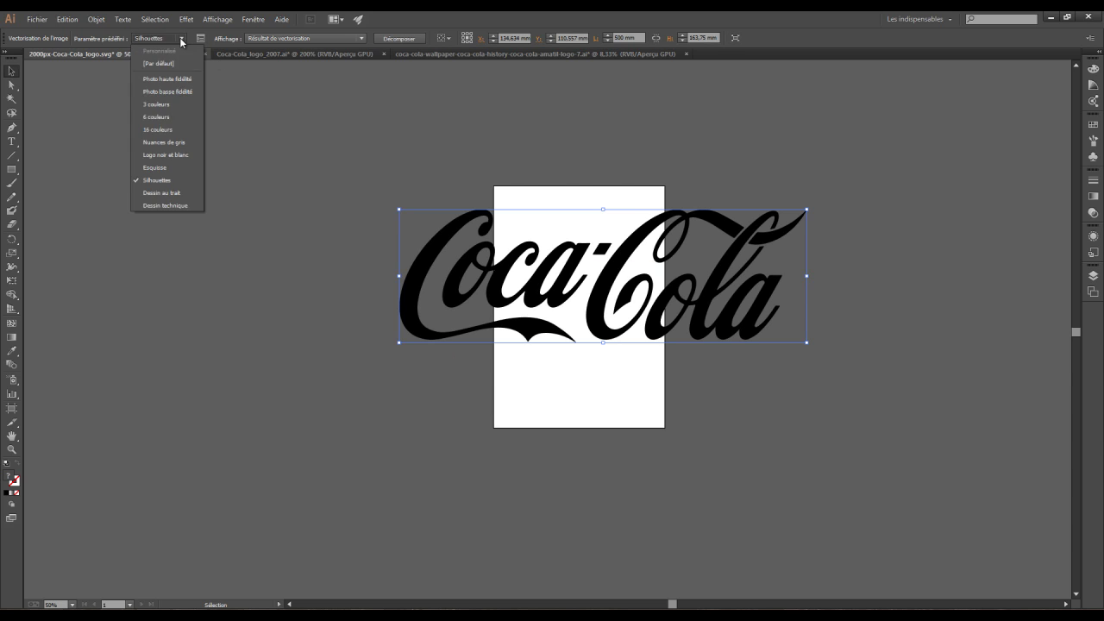
click(168, 193)
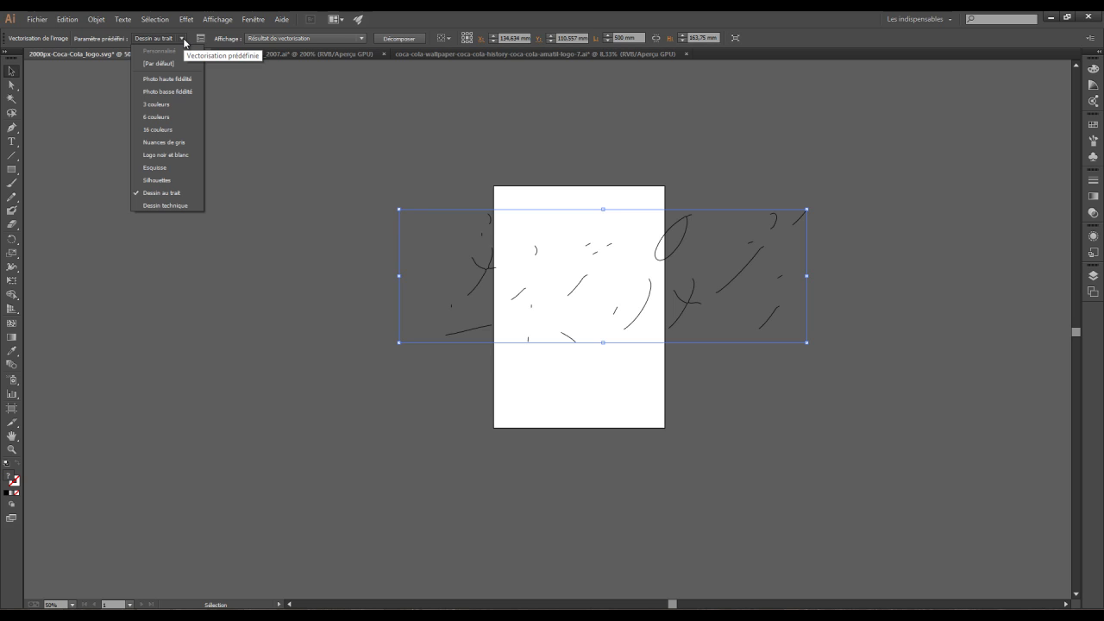
Try the Dessin technique tracing preset on the logo, then apply the Esquisse preset
click(337, 201)
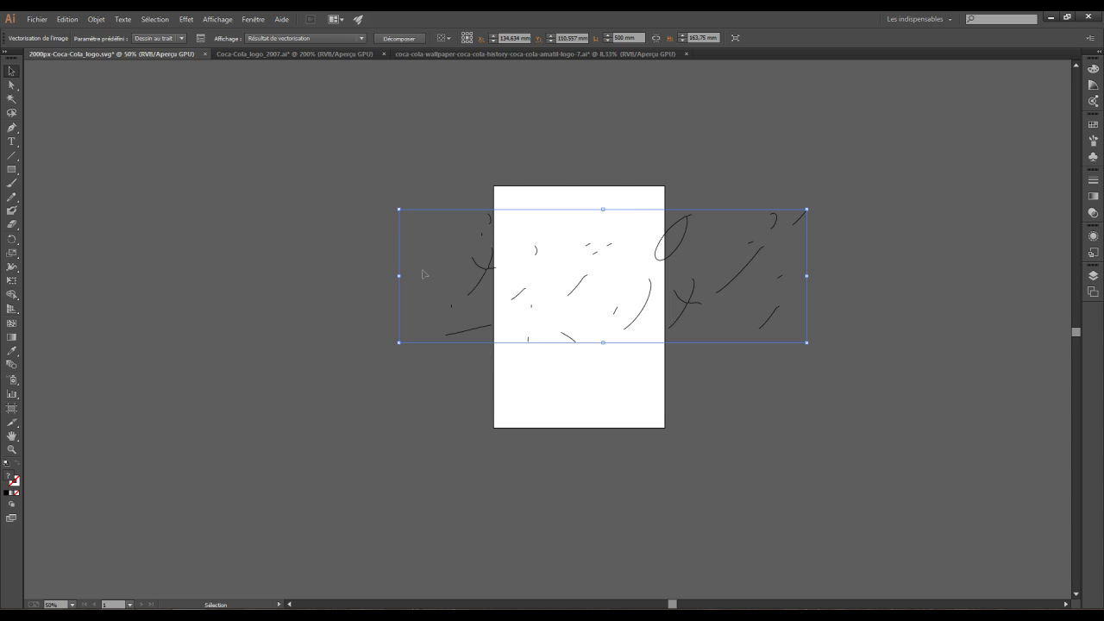
click(181, 38)
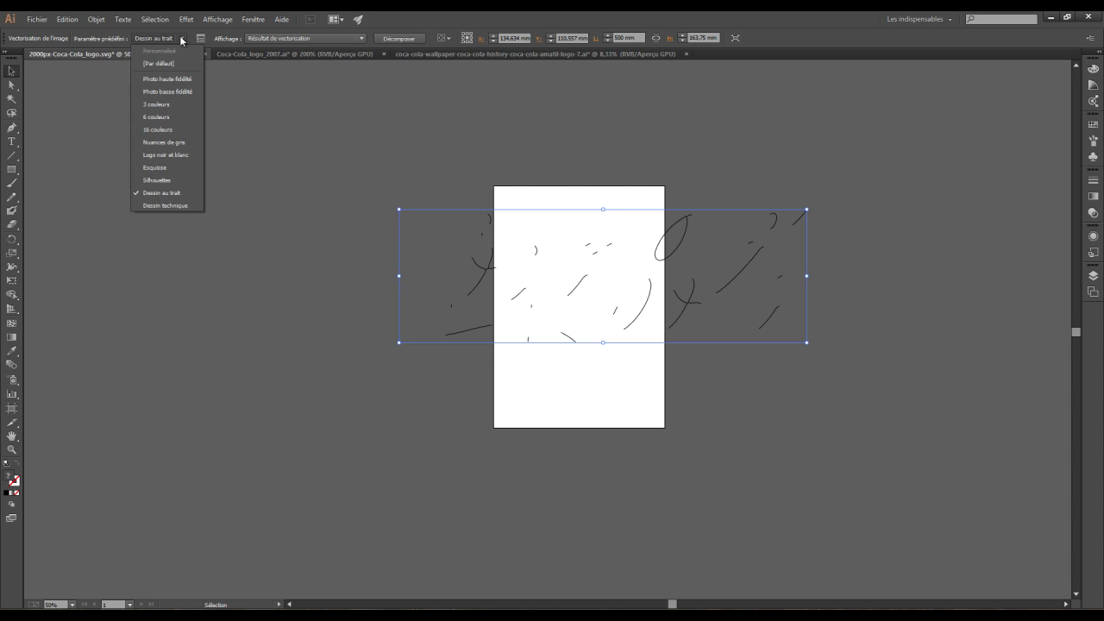
click(172, 206)
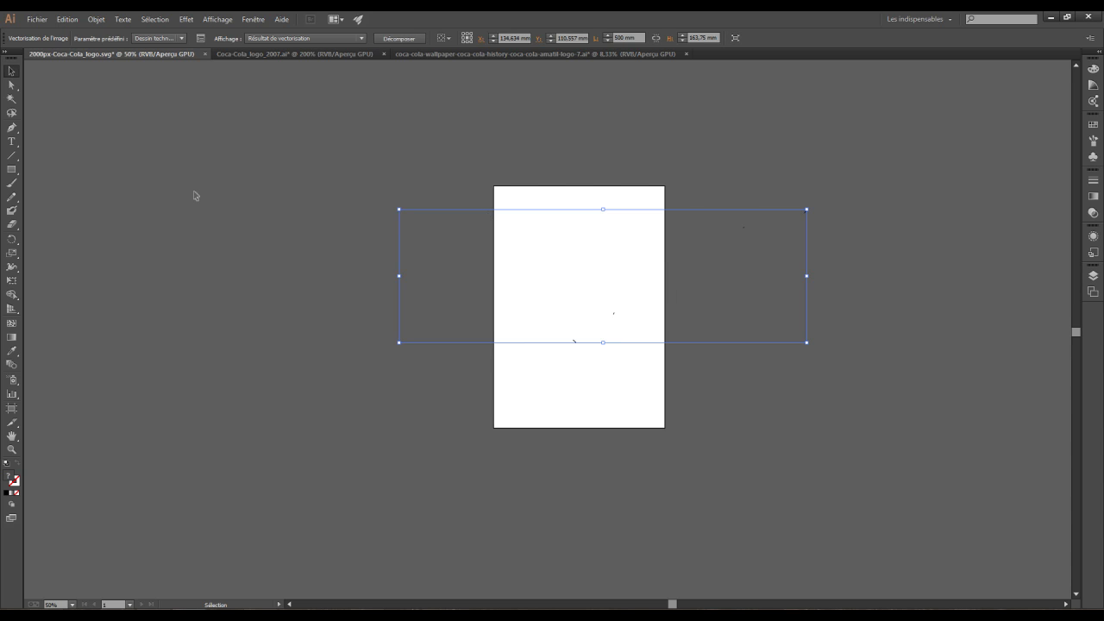
click(181, 39)
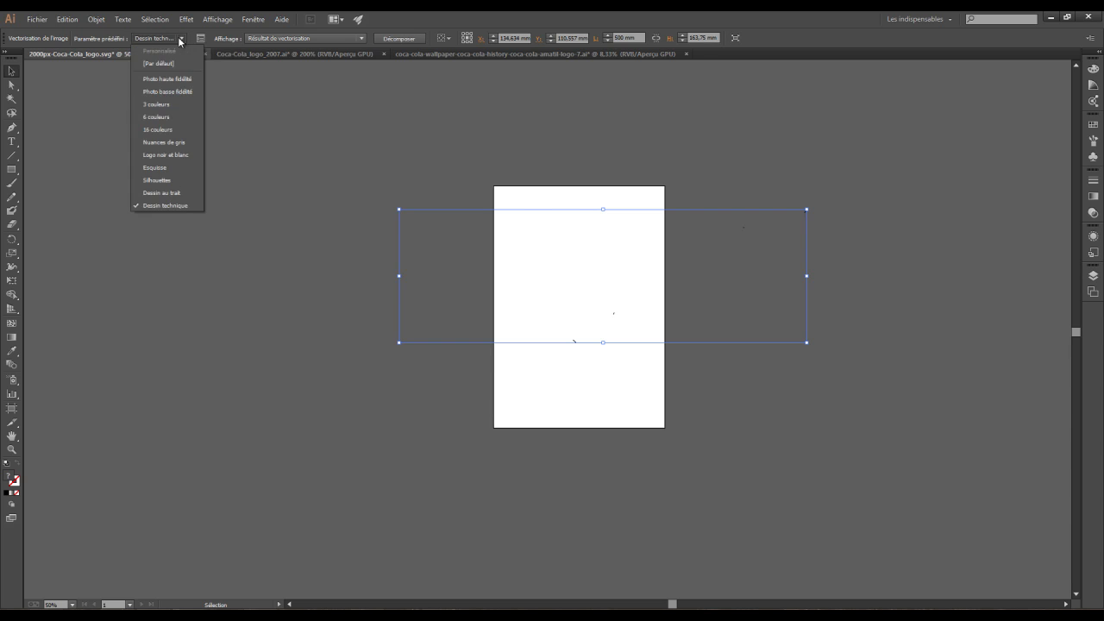
click(155, 168)
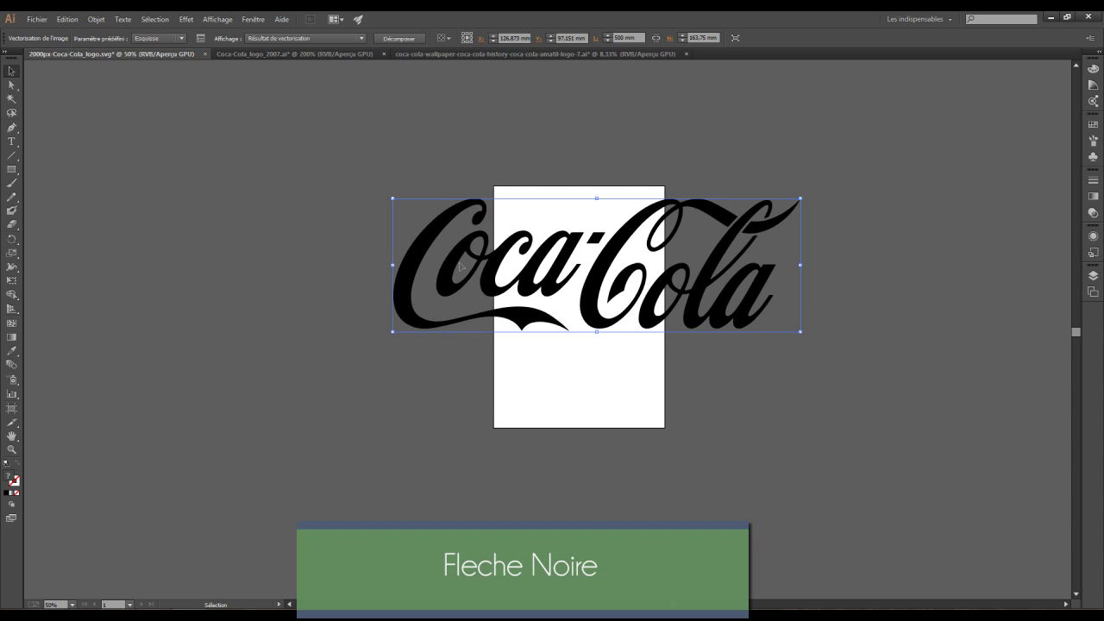
Move the traced logo to about X 158 mm, Y 113 mm and expand the tracing into editable paths
mouse_move(528, 267)
mouse_down()
mouse_move(572, 257)
mouse_move(466, 269)
mouse_move(563, 284)
mouse_up()
drag(642, 296, 627, 282)
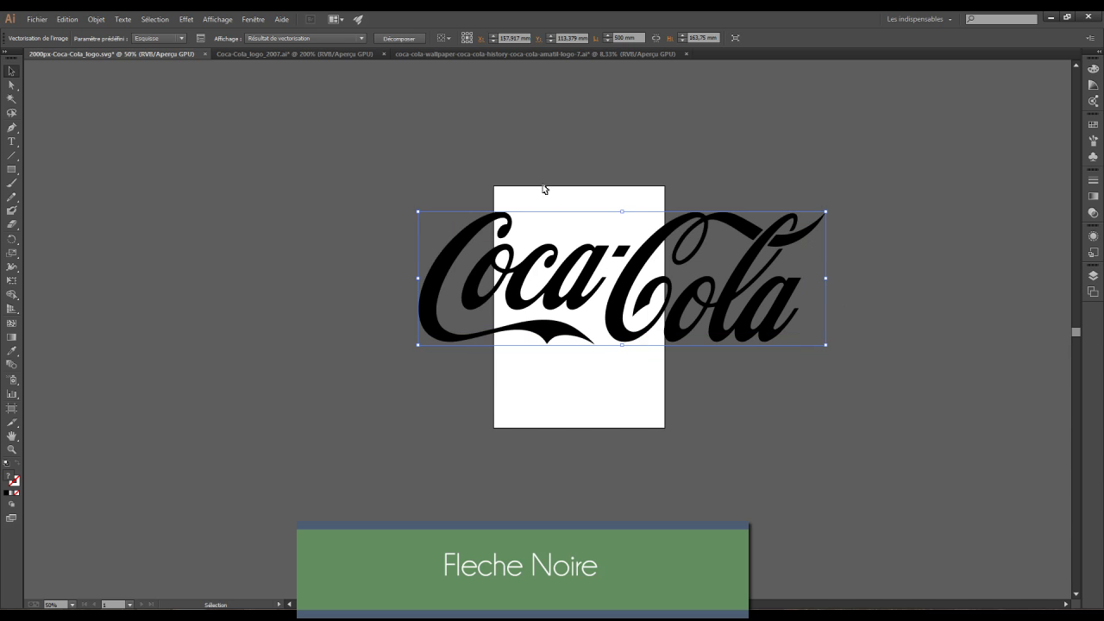
click(409, 38)
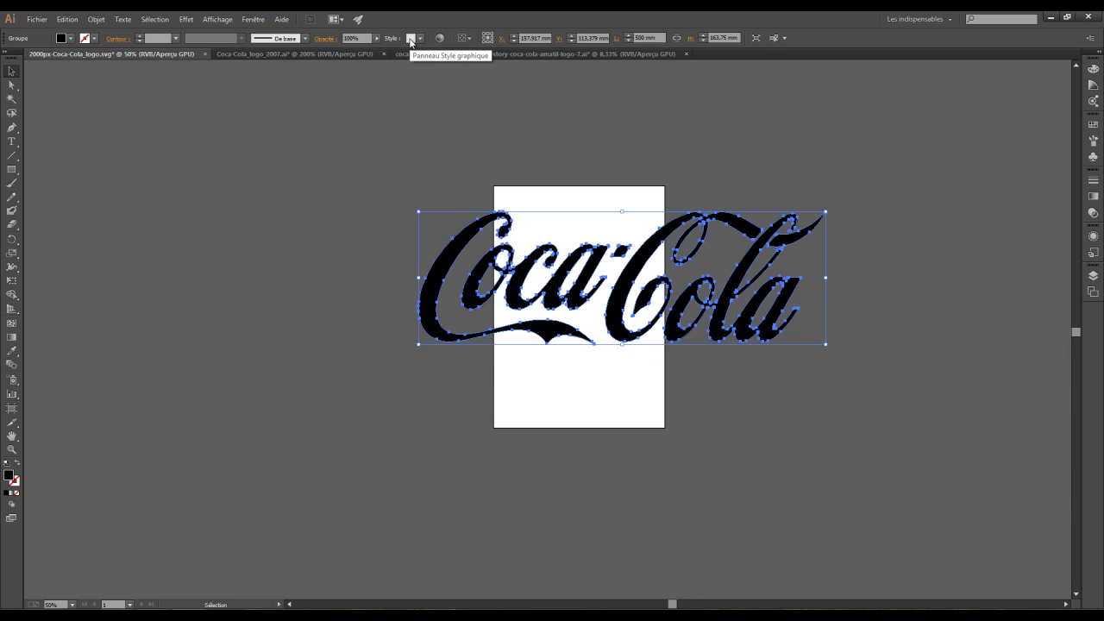
click(339, 186)
click(706, 218)
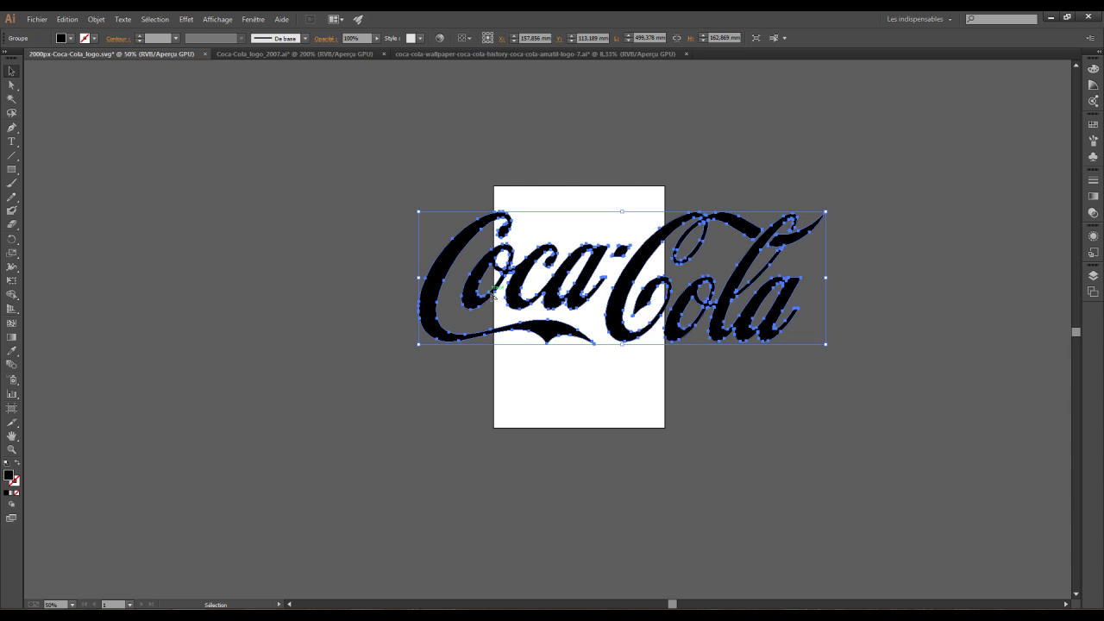
click(152, 135)
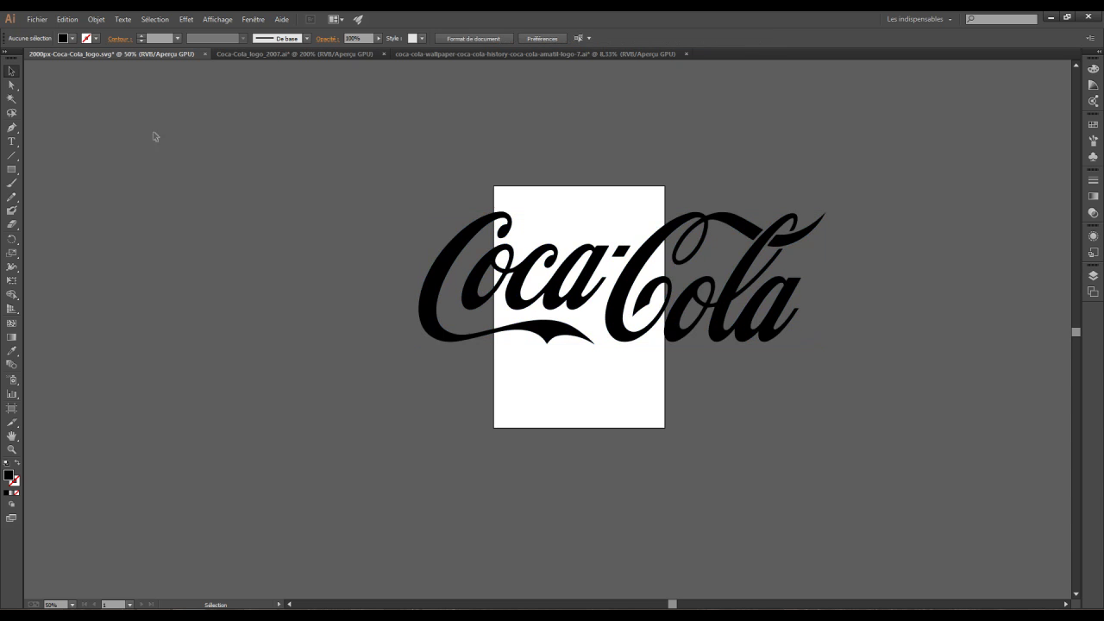
Move the expanded logo to about X 142 mm, Y 130 mm and deselect it
drag(450, 257, 427, 243)
drag(427, 243, 430, 268)
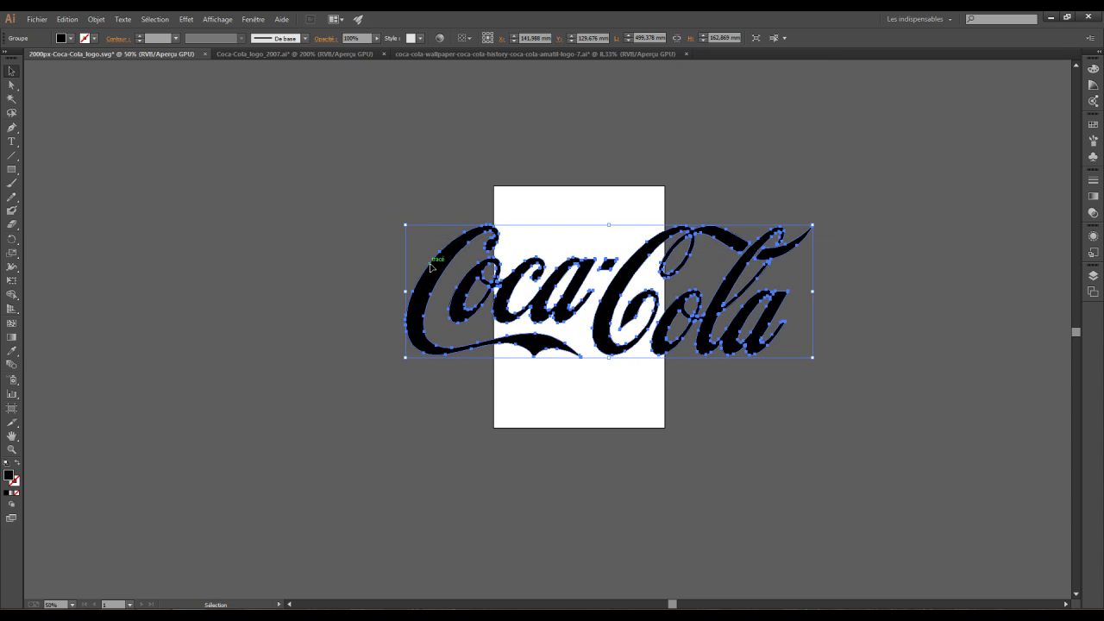
click(54, 134)
Try pulling the anchor points at the upper tip of the first C upward with Direct Selection, then undo the deformation
click(11, 84)
click(492, 233)
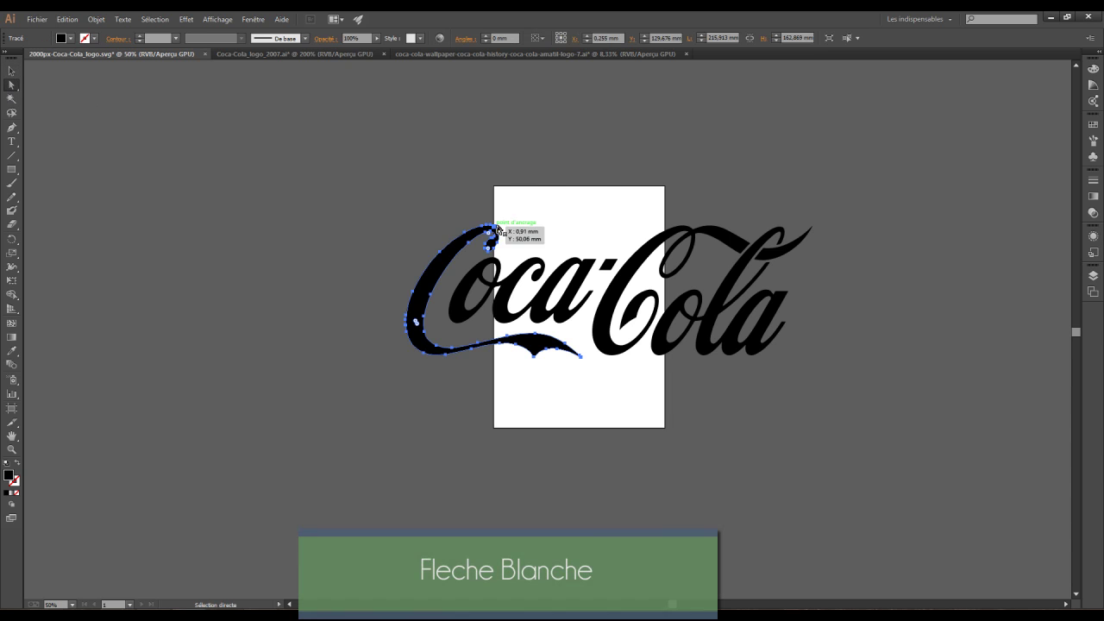
mouse_move(504, 215)
mouse_down()
mouse_move(481, 228)
mouse_move(495, 204)
mouse_up()
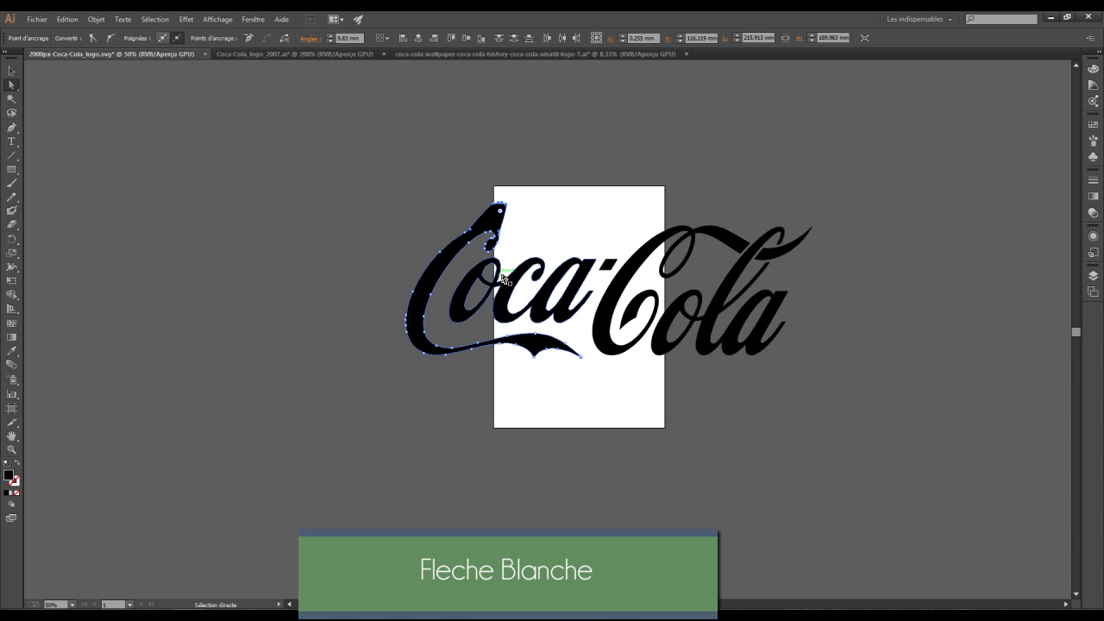
key(ctrl+z)
click(403, 226)
Ungroup the expanded logo into separate letter shapes and clear the selection
click(10, 71)
click(515, 284)
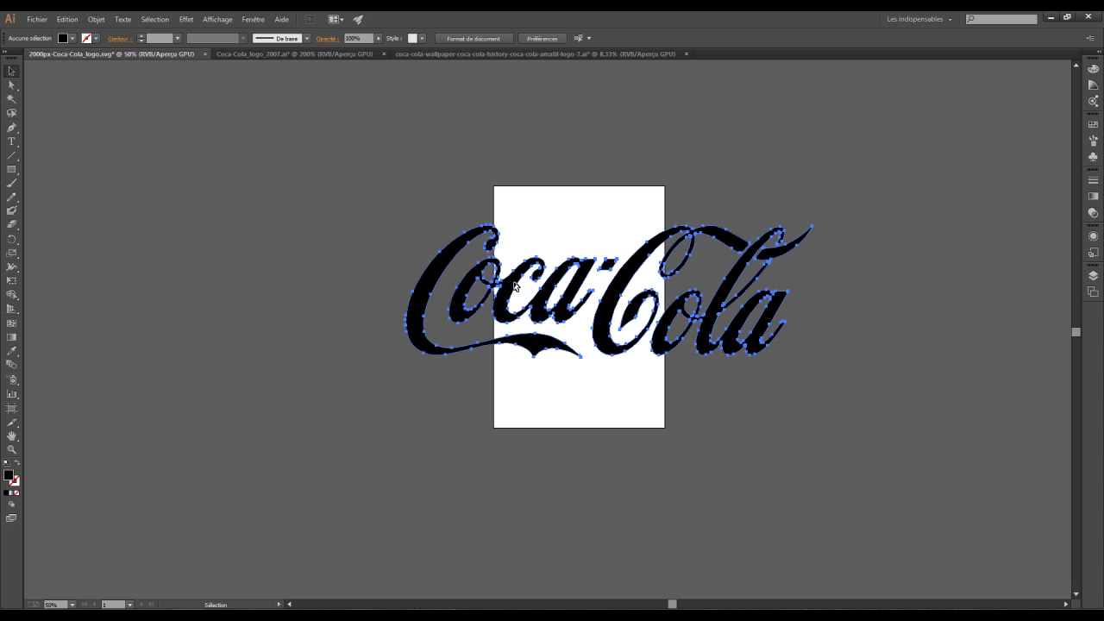
right_click(566, 312)
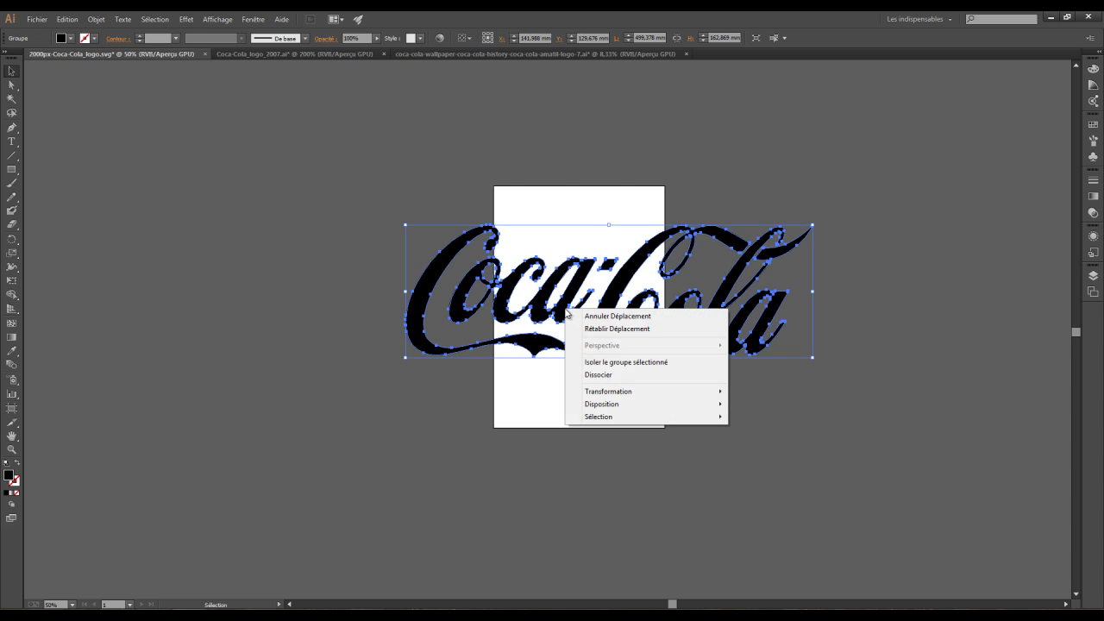
click(588, 377)
click(579, 403)
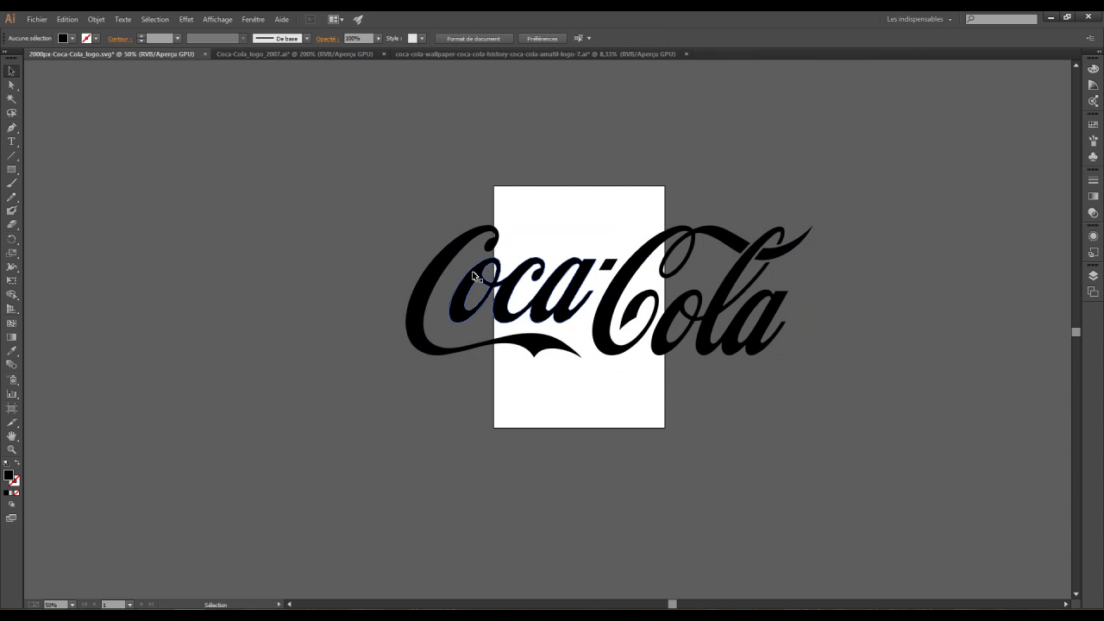
Move the first C, the "oca" letters, the hyphen, the second C and the "ola" letters apart from each other
click(448, 259)
drag(453, 287, 206, 267)
drag(508, 288, 485, 353)
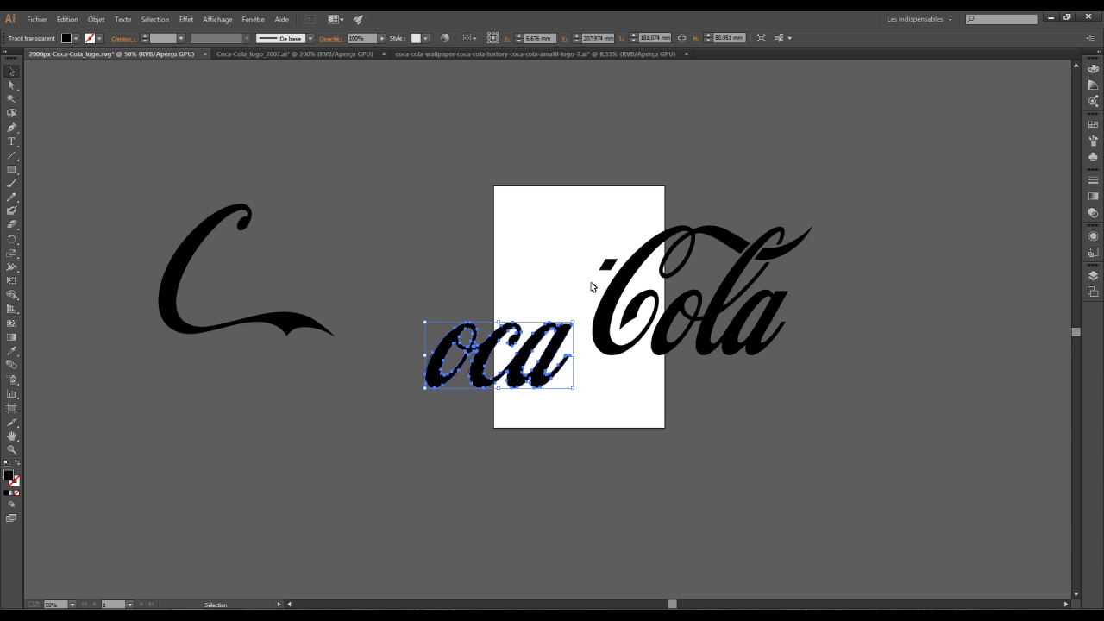
drag(612, 264, 546, 209)
drag(621, 270, 632, 380)
drag(744, 296, 763, 257)
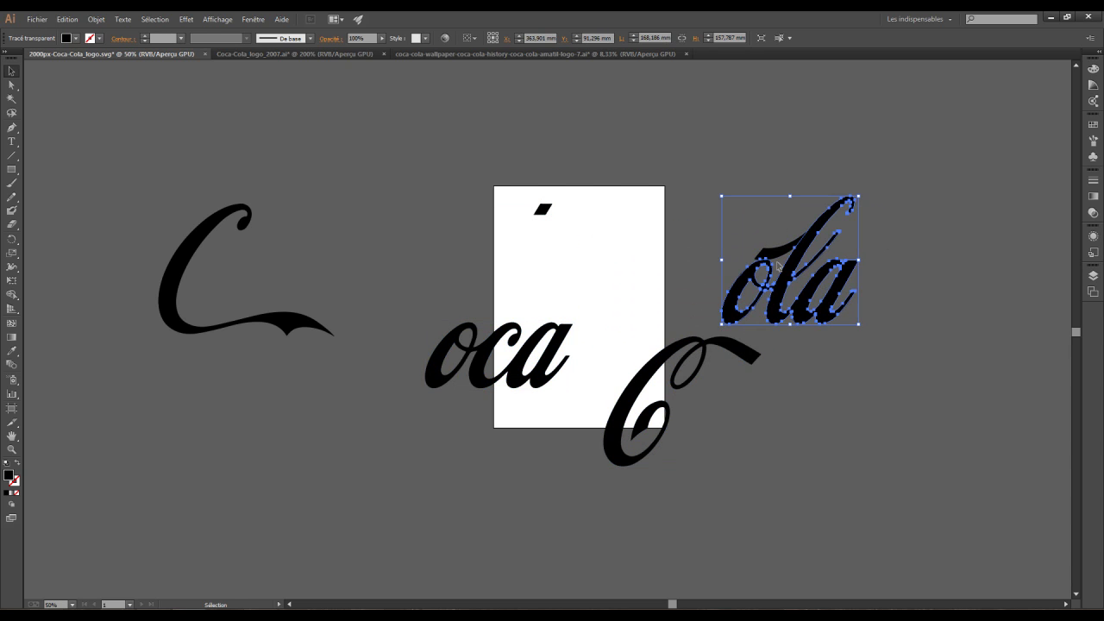
Undo the moves of the separated letter shapes to reassemble the logo
key(ctrl+z)
key(ctrl+z)
key(ctrl+z)
key(ctrl+z)
key(ctrl+z)
key(ctrl+z)
key(ctrl+z)
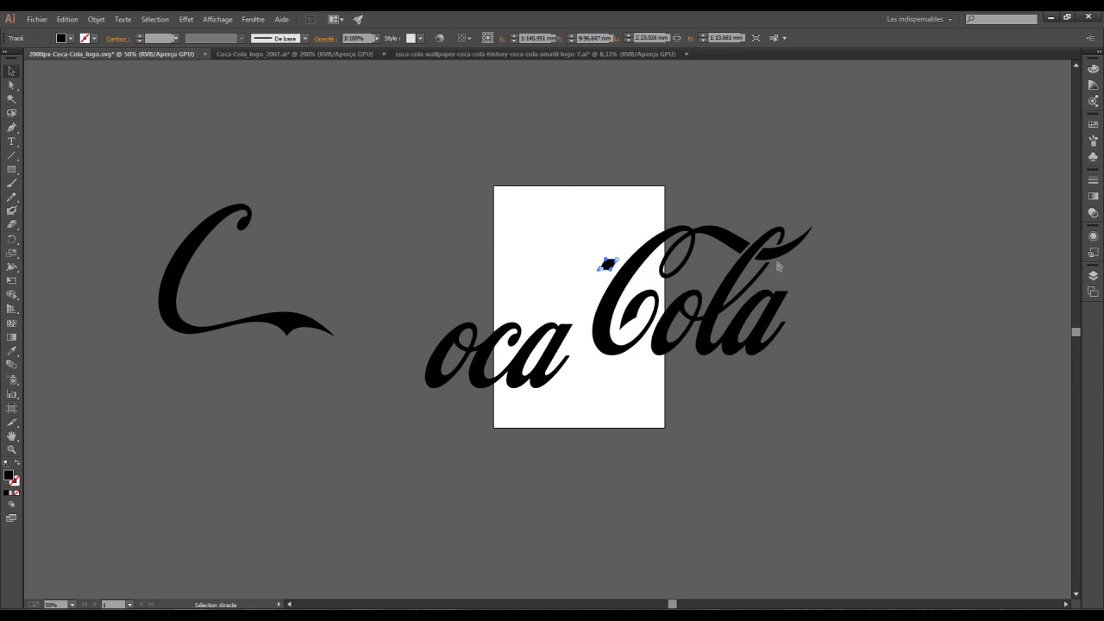
Group all the logo's letter shapes and move the group to about X -120 mm, Y 81 mm
drag(868, 177, 293, 407)
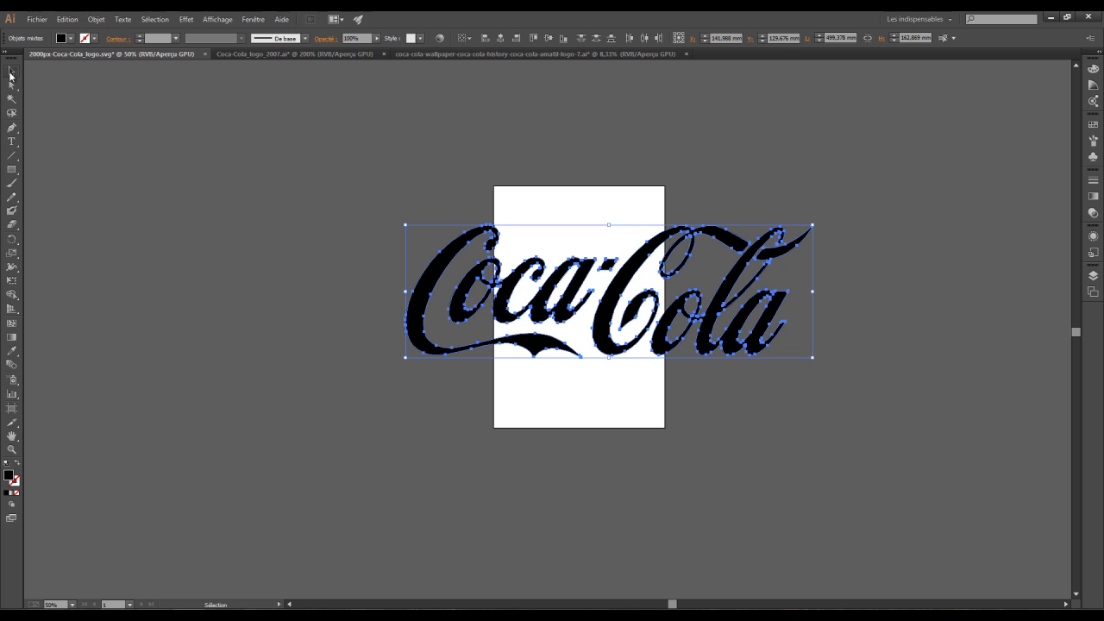
key(ctrl+g)
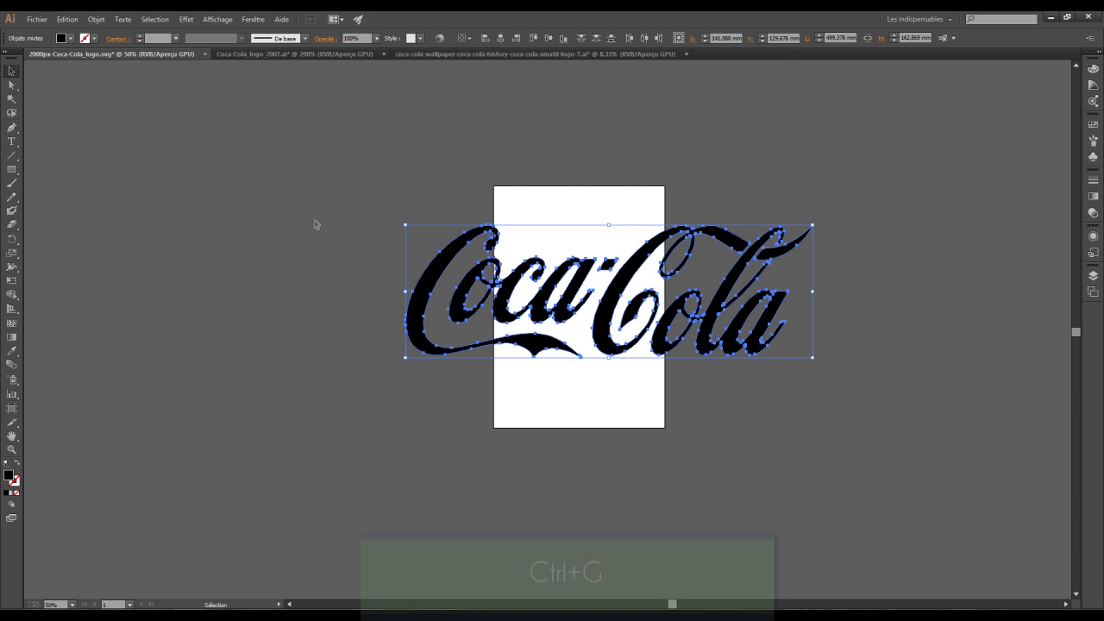
click(254, 213)
drag(447, 250, 238, 217)
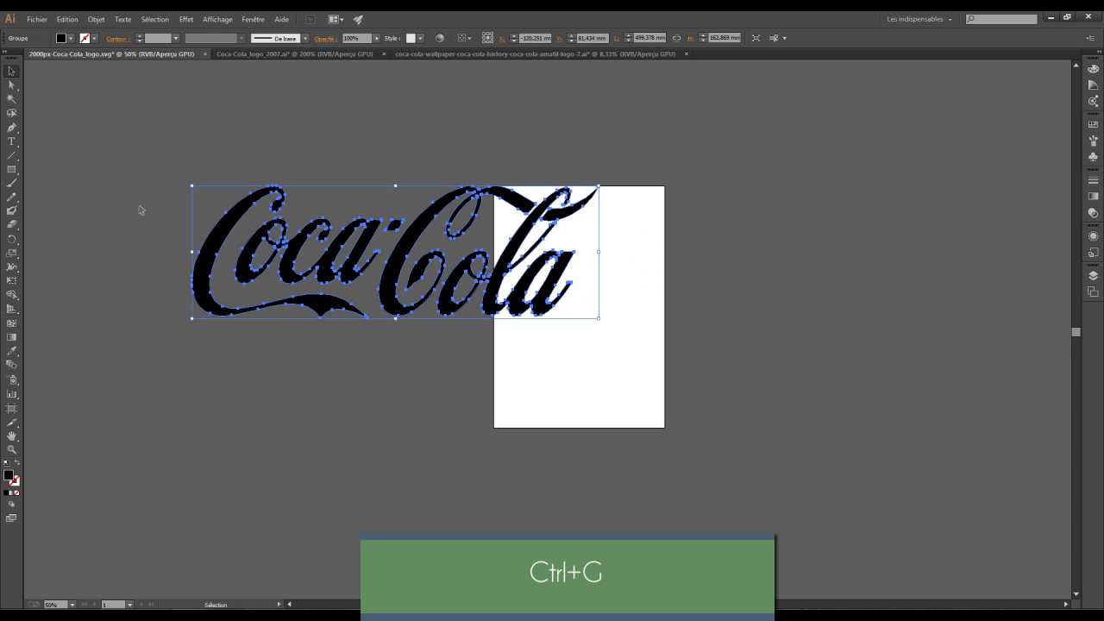
In Coca-Cola_logo_2007.ai, apply the 3 couleurs tracing preset to the logo and move it to about X 61 mm, Y 120 mm
click(316, 54)
drag(424, 327, 404, 303)
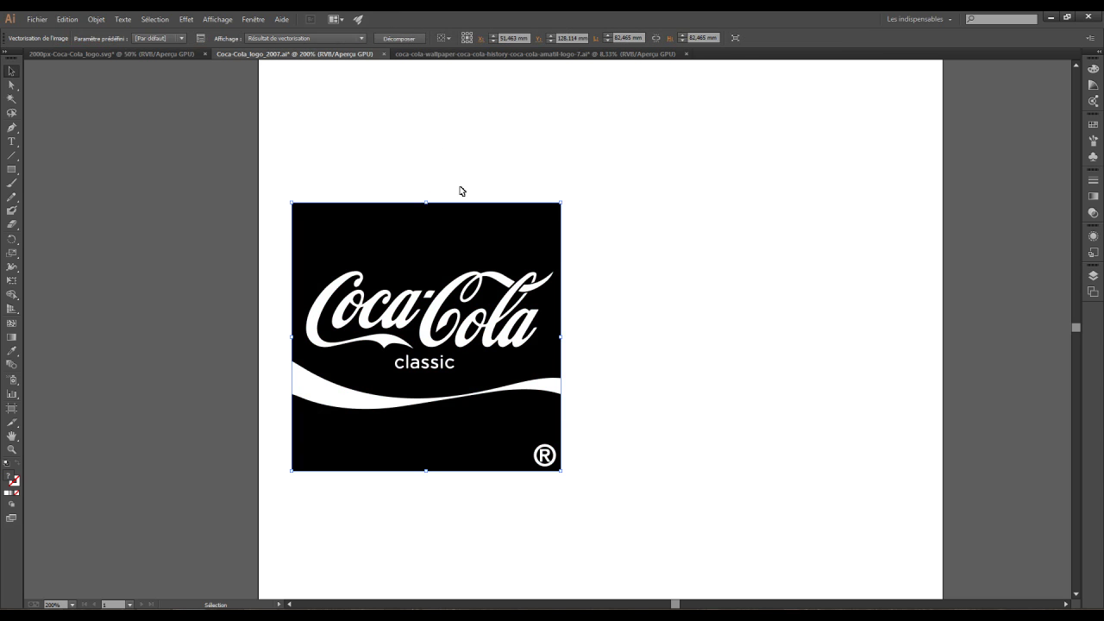
click(169, 40)
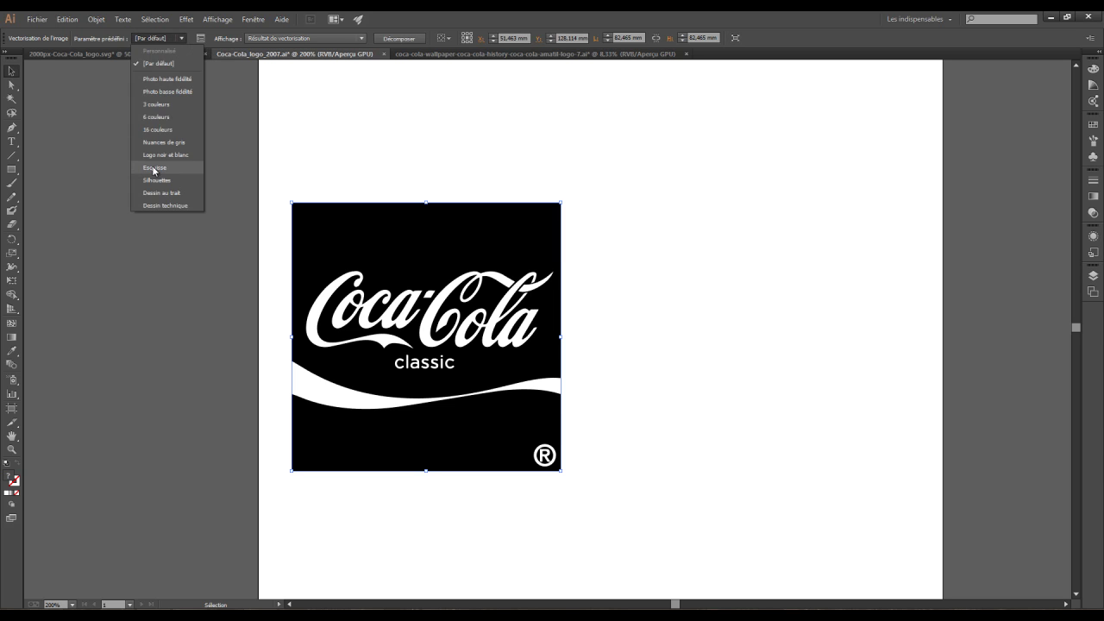
click(155, 104)
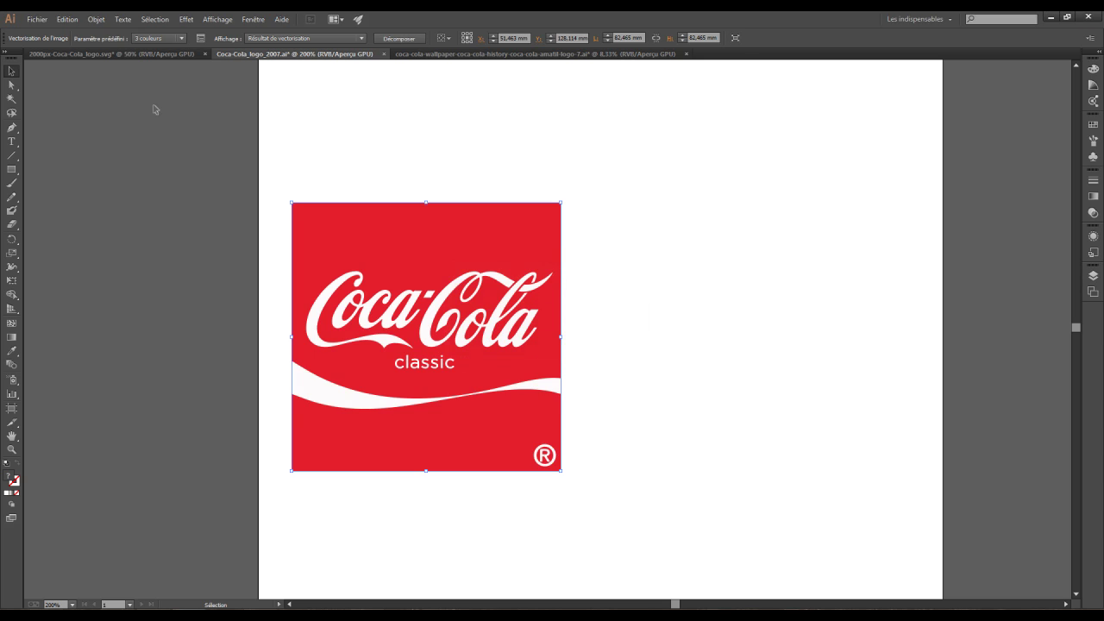
drag(373, 251, 405, 226)
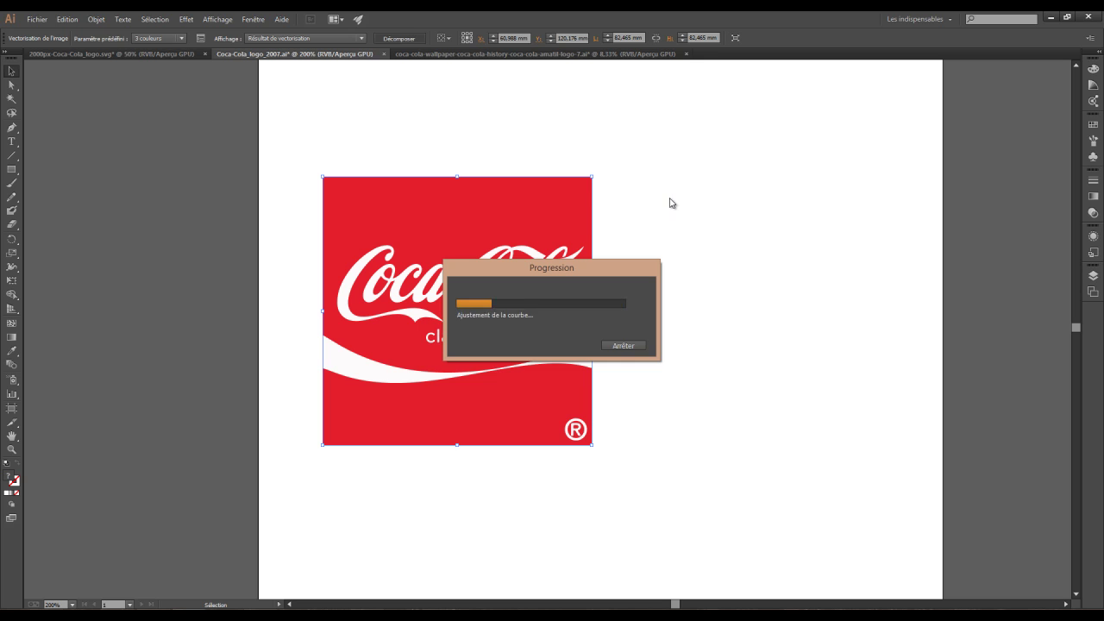
Expand the three-color tracing of the square logo and ungroup the resulting shapes
click(670, 201)
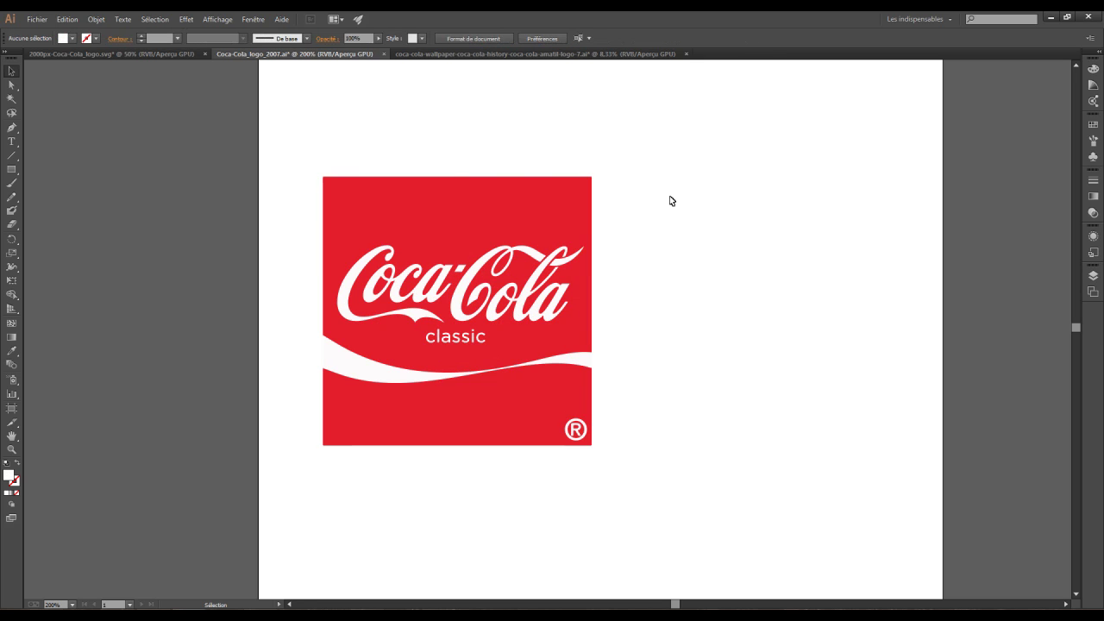
click(458, 290)
right_click(466, 238)
click(497, 299)
Try moving the upper red background shape to about X 169 mm, Y 110 mm, then undo the move and deselect
drag(524, 224, 873, 225)
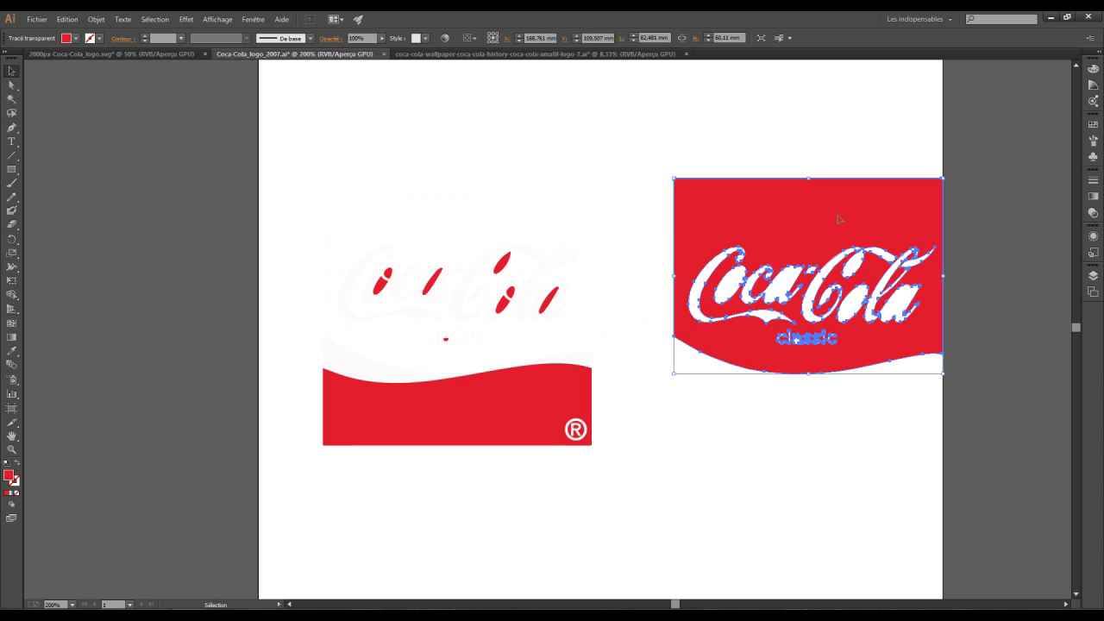
key(ctrl+z)
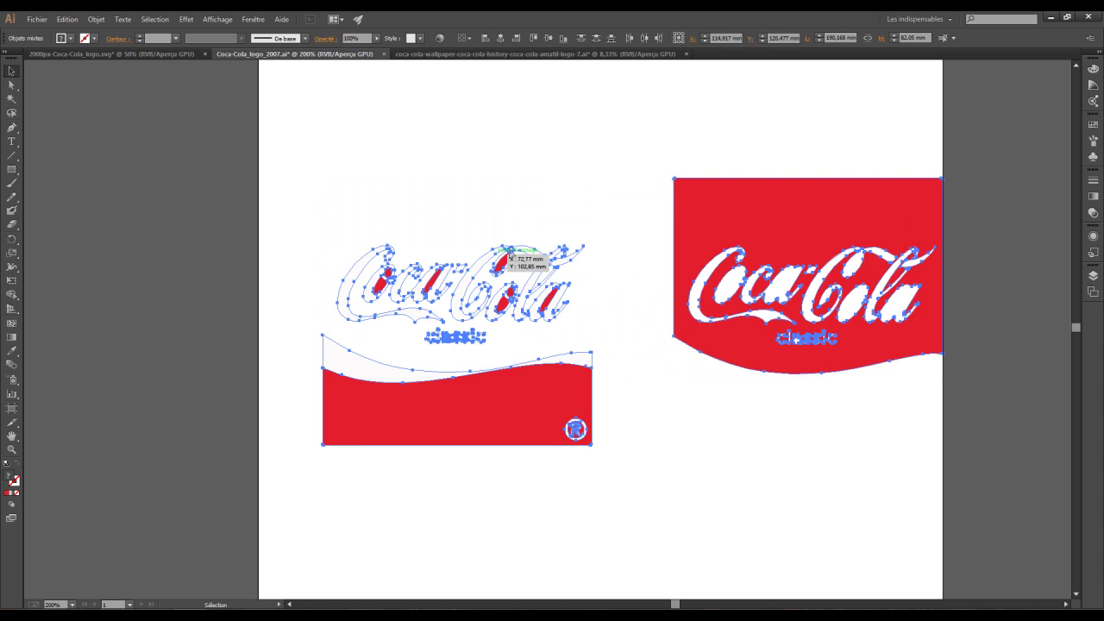
click(294, 138)
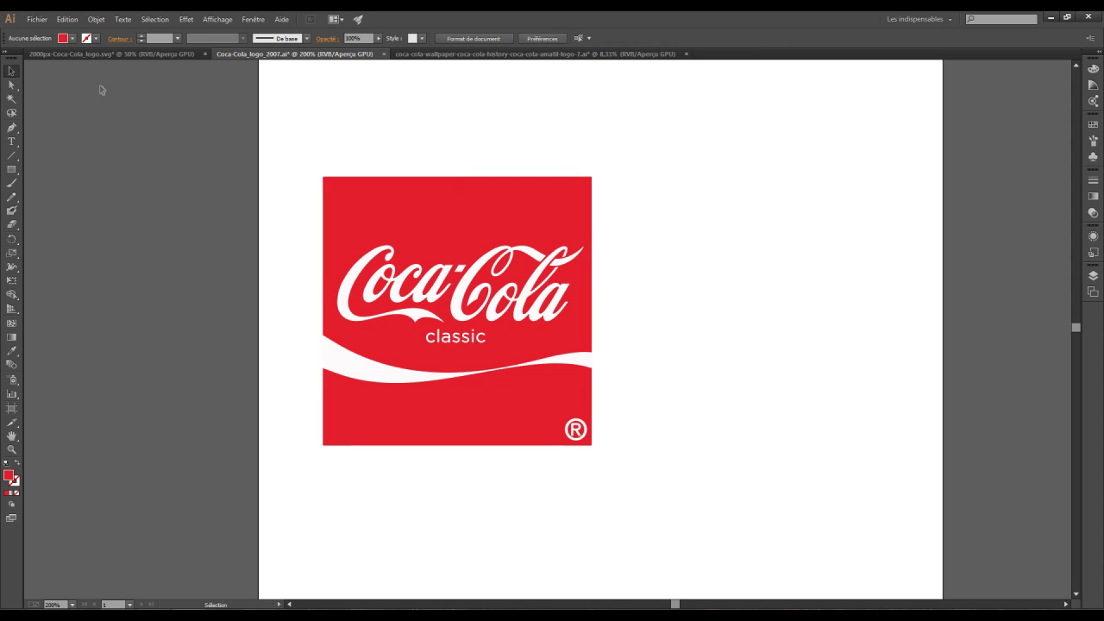
click(12, 85)
click(382, 274)
shift+click(483, 259)
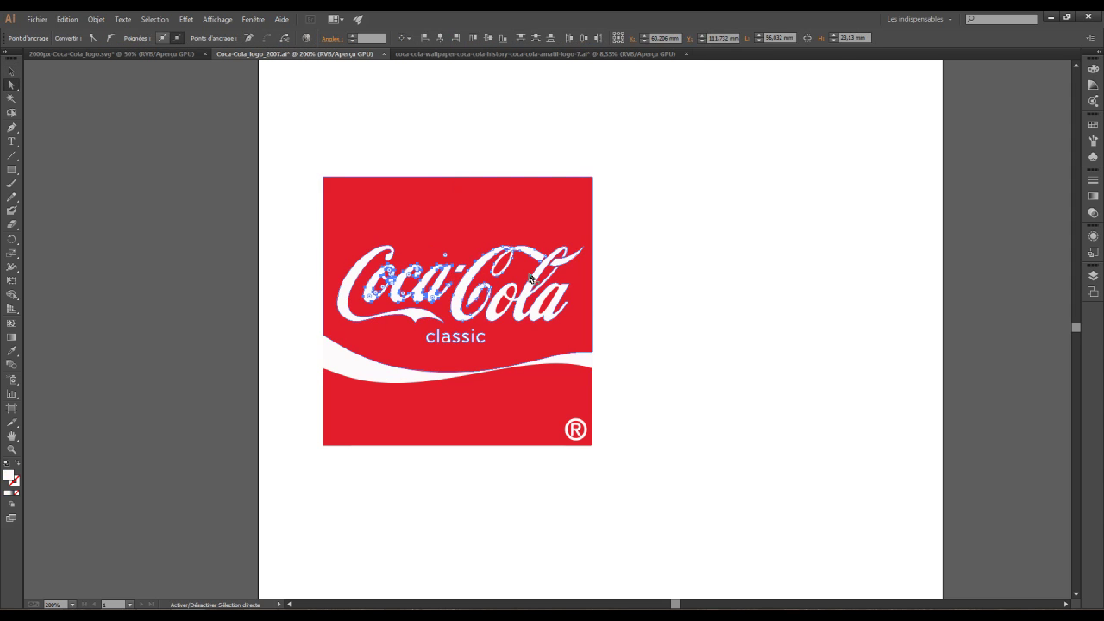
click(11, 70)
click(129, 166)
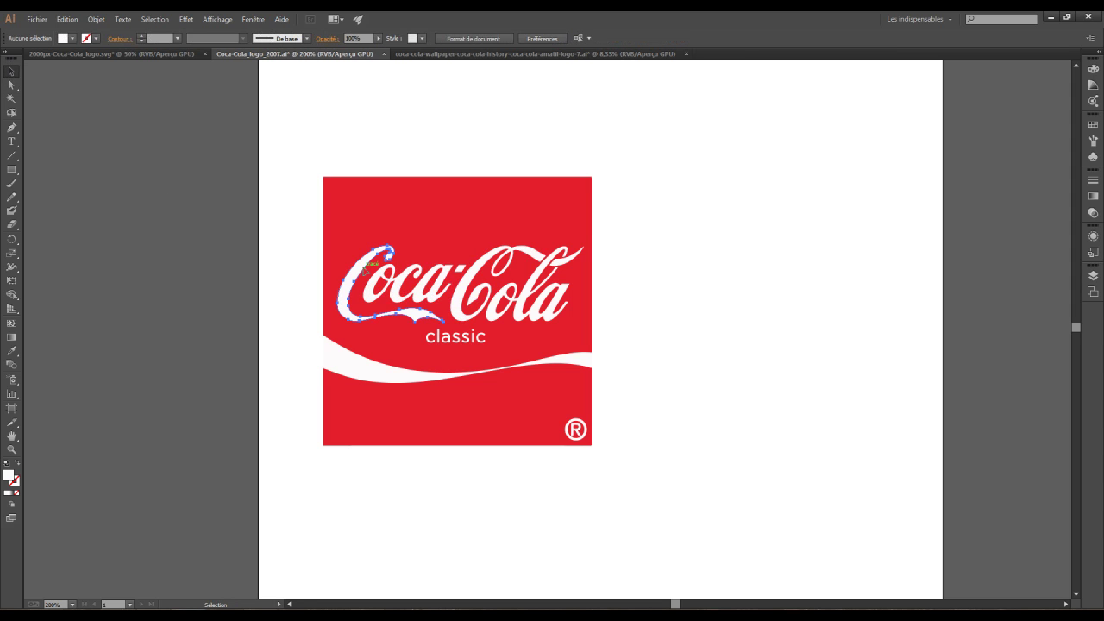
Select all the white Coca-Cola letter shapes together and swap their fill and stroke
click(379, 285)
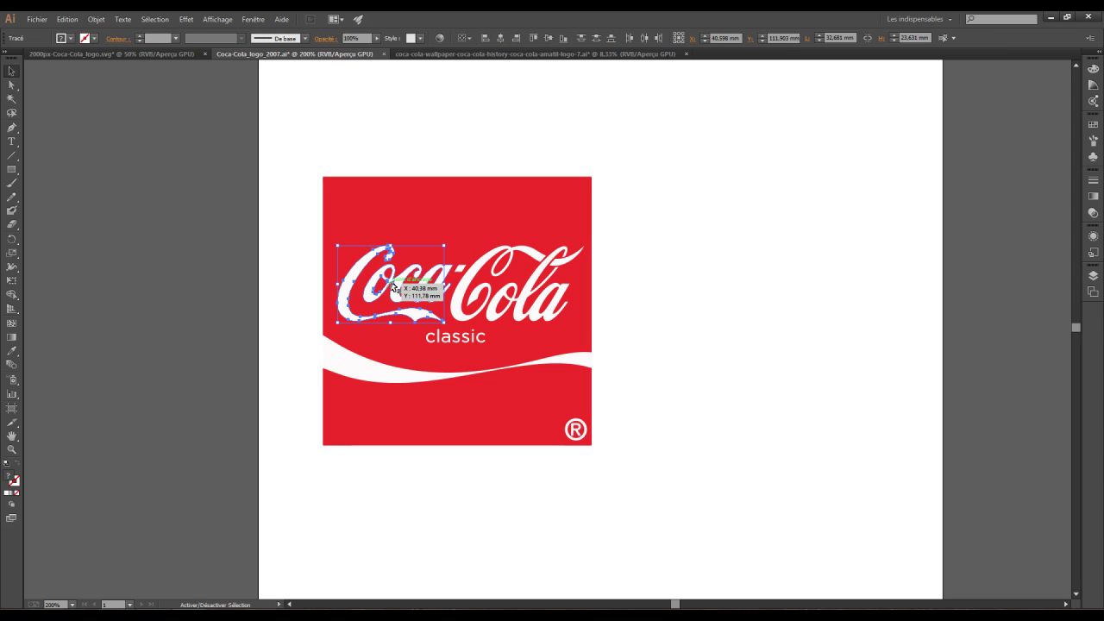
shift+click(423, 277)
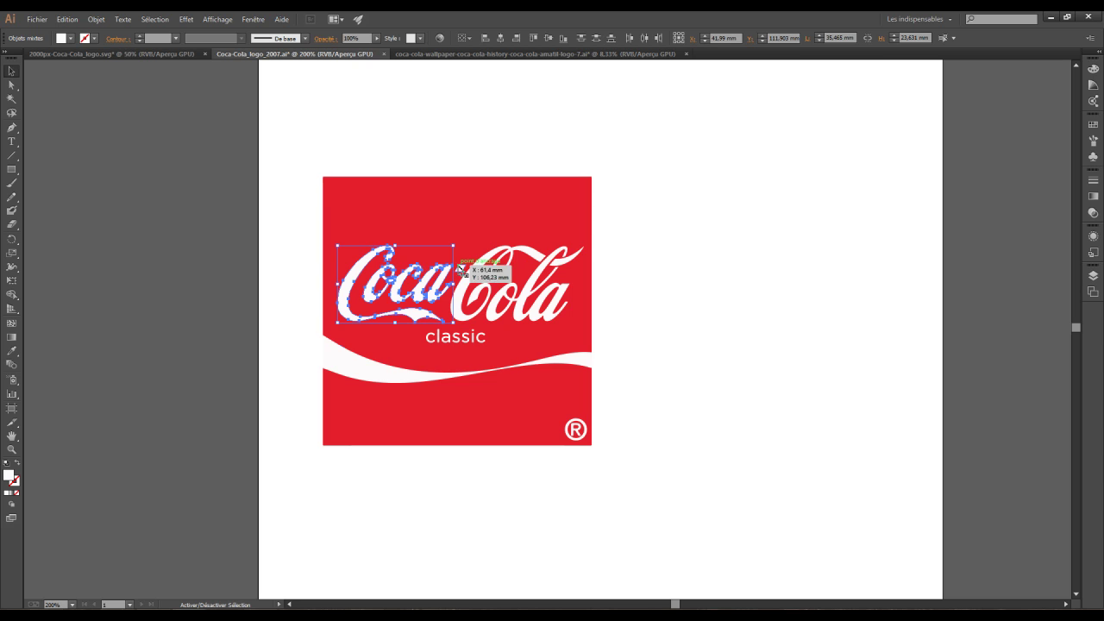
shift+click(492, 263)
shift+click(556, 263)
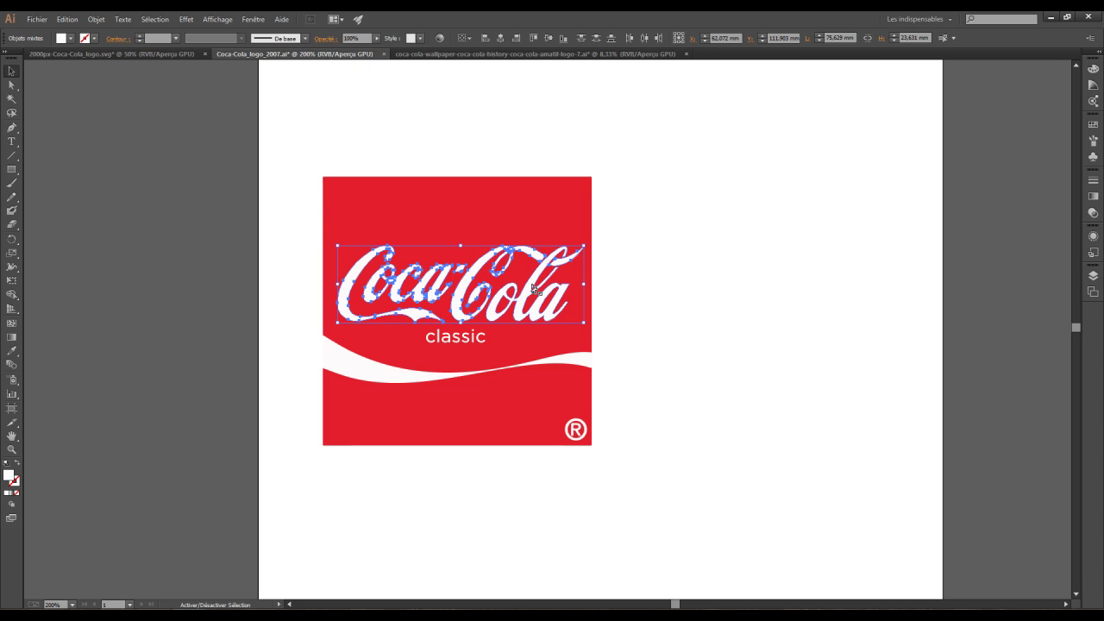
click(16, 464)
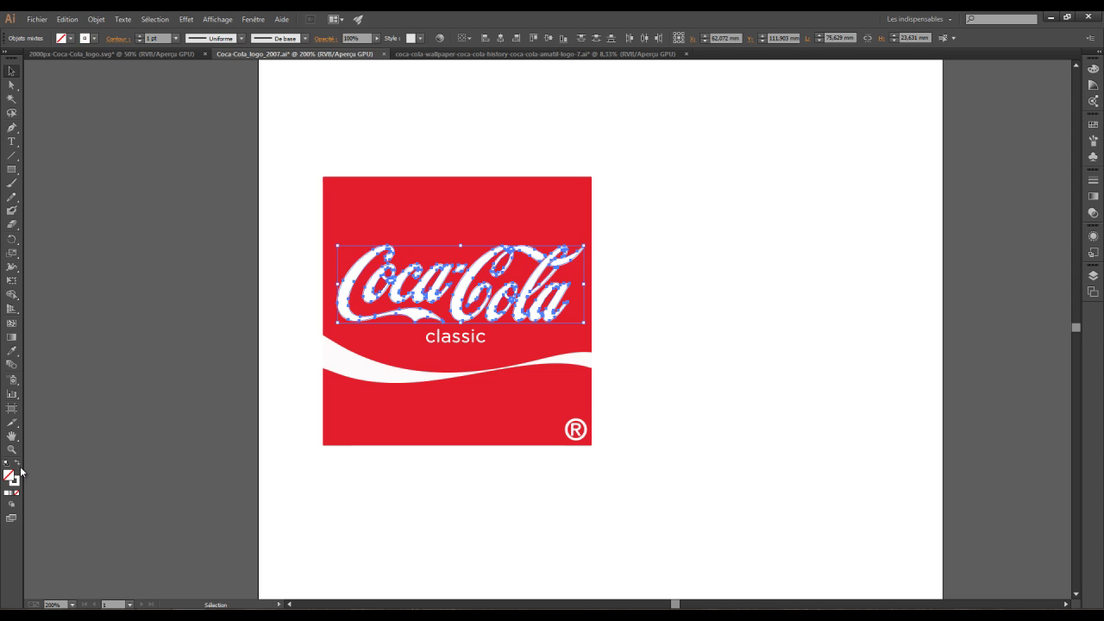
Fill the Coca-Cola letters with black, remove their stroke, and move the upper red background shape well clear of the letters
click(7, 464)
click(17, 464)
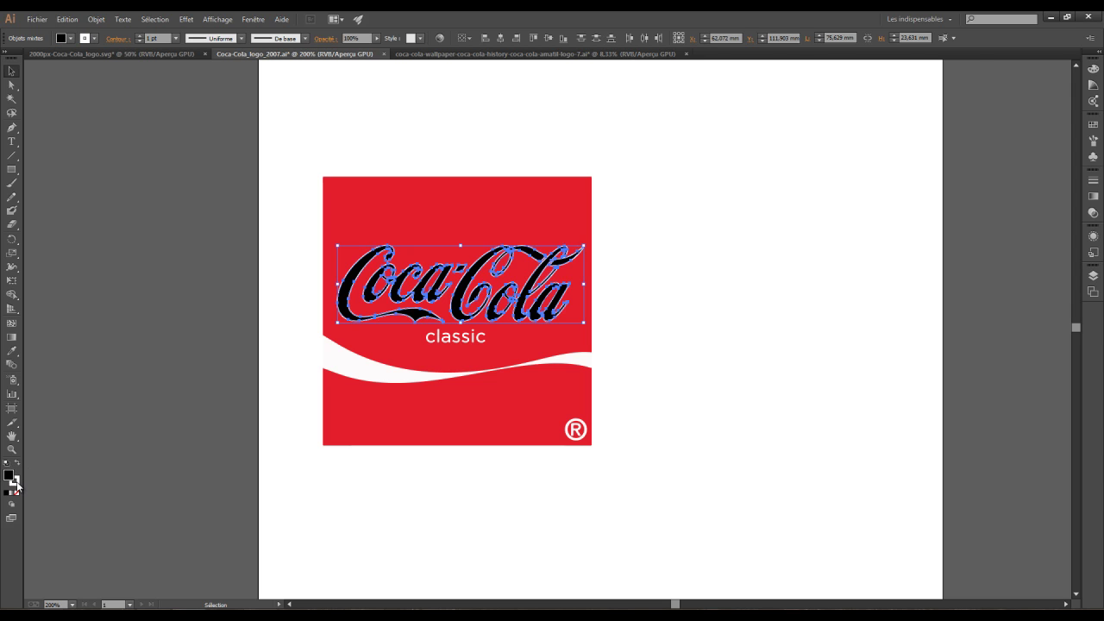
click(17, 492)
click(143, 447)
mouse_move(489, 219)
mouse_down()
mouse_move(574, 223)
mouse_move(729, 197)
mouse_up()
click(491, 196)
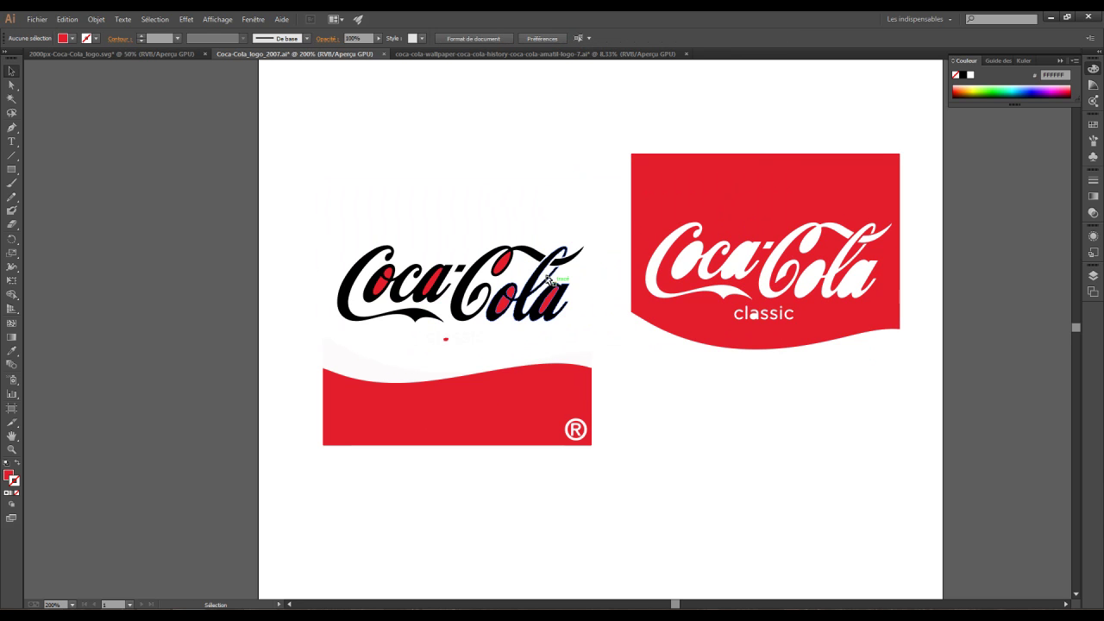
Delete the red shapes inside the openings of the black letters and shift the small white letter piece of "classic" slightly
click(502, 263)
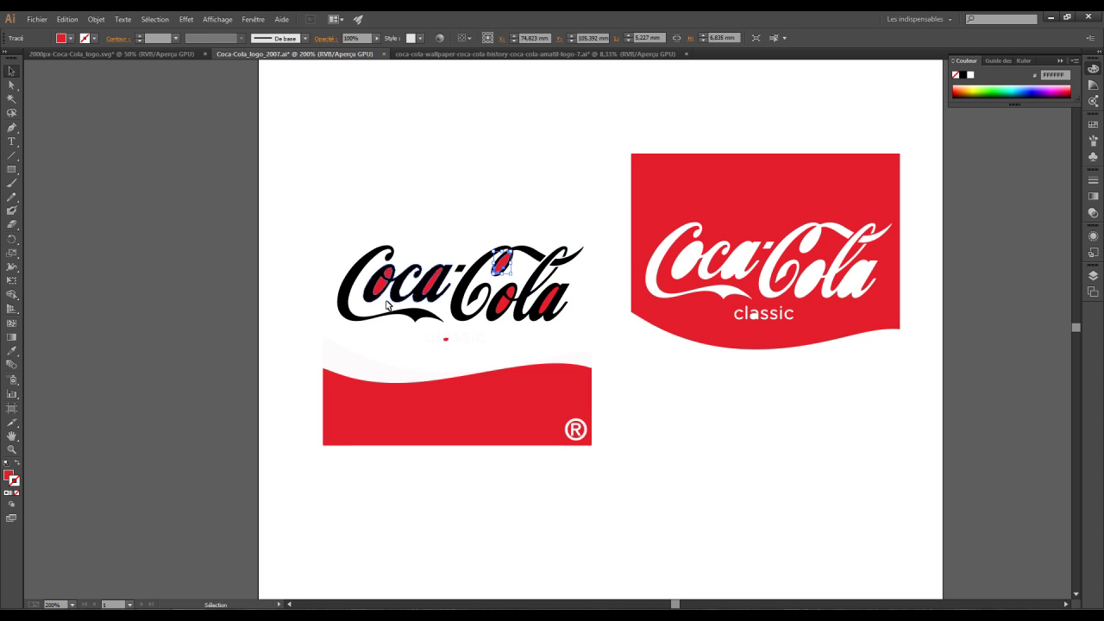
click(552, 300)
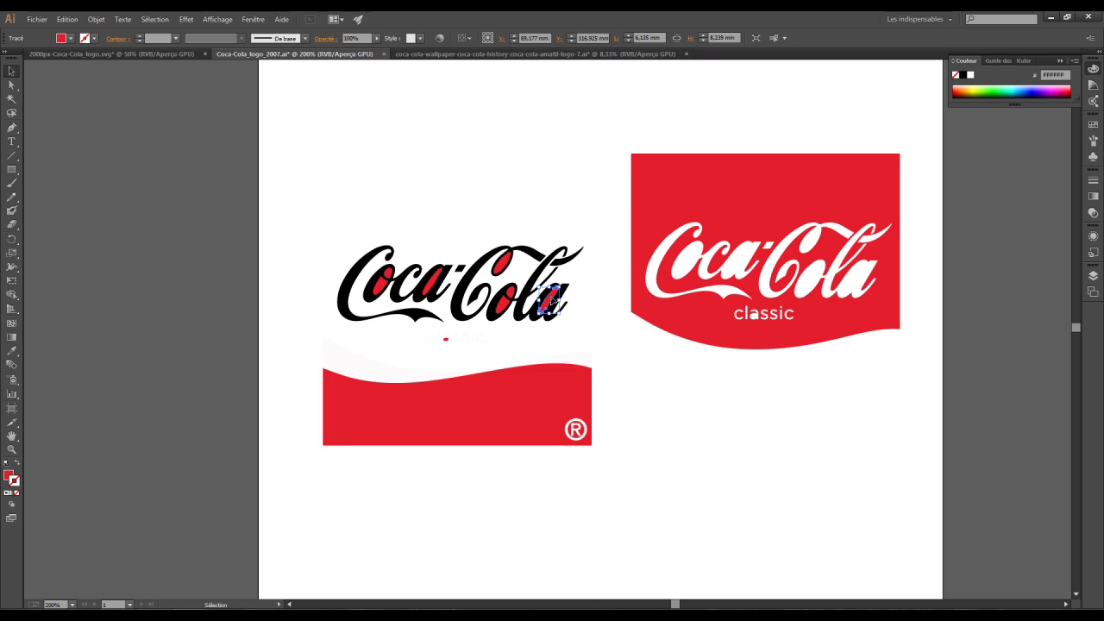
key(Delete)
click(511, 292)
key(Delete)
click(481, 293)
key(Delete)
click(433, 283)
key(Delete)
click(383, 281)
key(Delete)
click(386, 273)
key(Delete)
drag(445, 338, 462, 350)
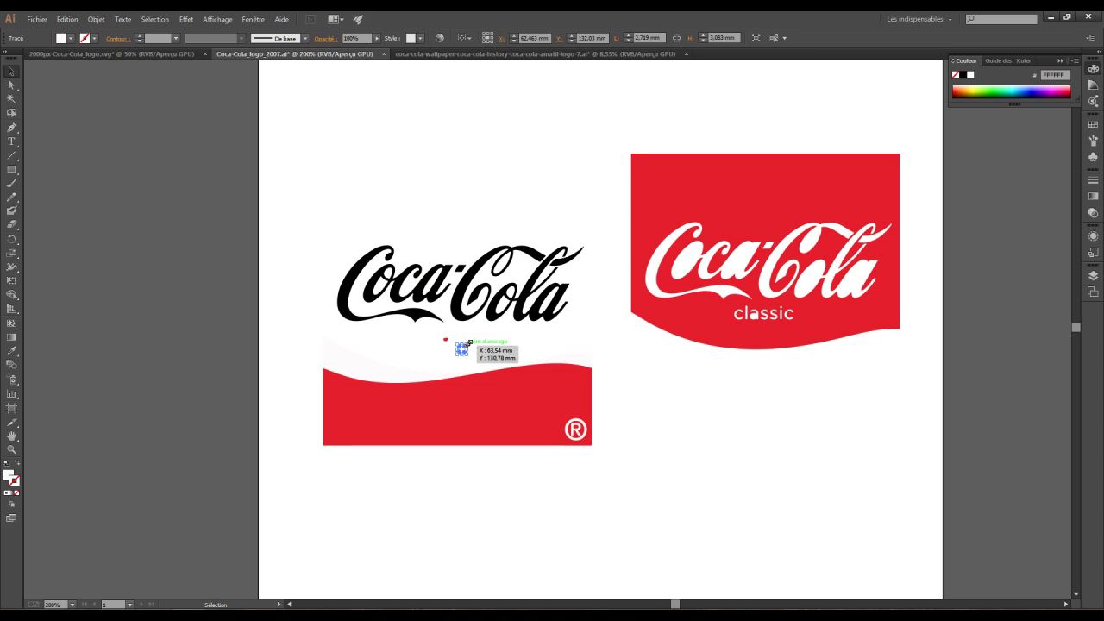
Undo the deletions, moves and recolouring back to the white lettering on the red square, with nothing selected
key(ctrl+z)
key(ctrl+z)
key(ctrl+z)
key(ctrl+z)
key(ctrl+z)
key(ctrl+z)
key(ctrl+z)
key(ctrl+z)
key(ctrl+z)
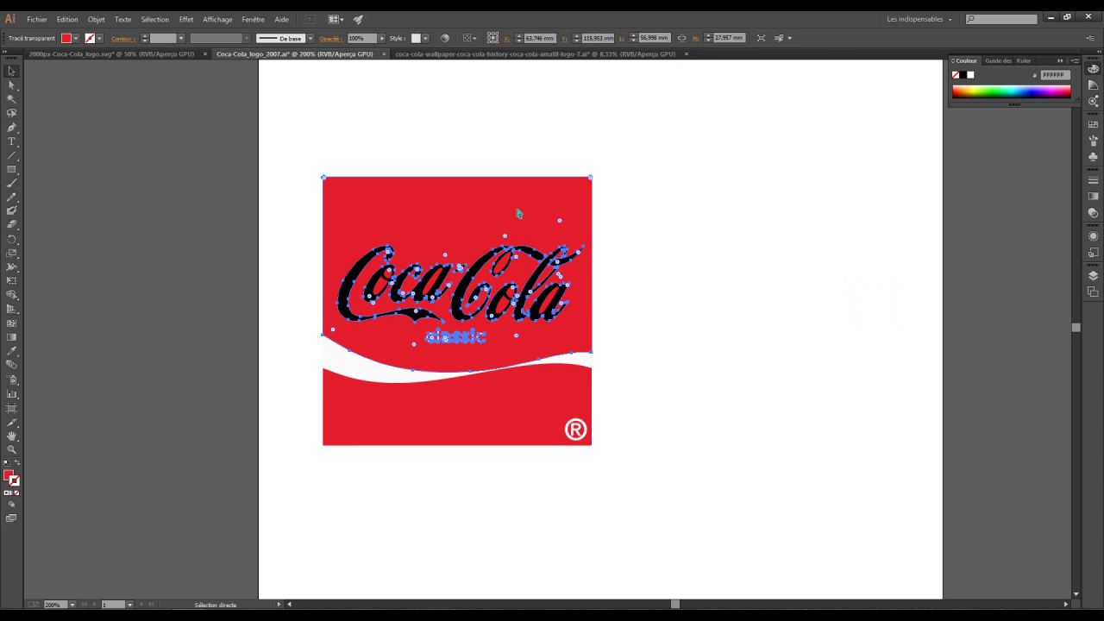
key(ctrl+z)
key(ctrl+z)
key(ctrl+z)
key(ctrl+z)
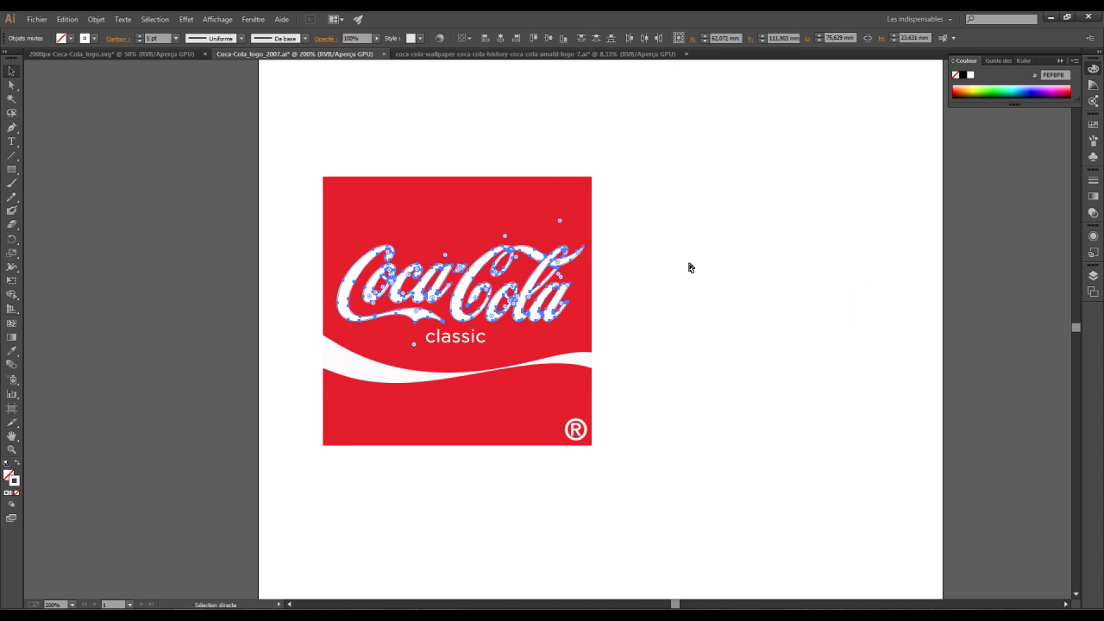
key(ctrl+z)
key(ctrl+z)
key(ctrl+z)
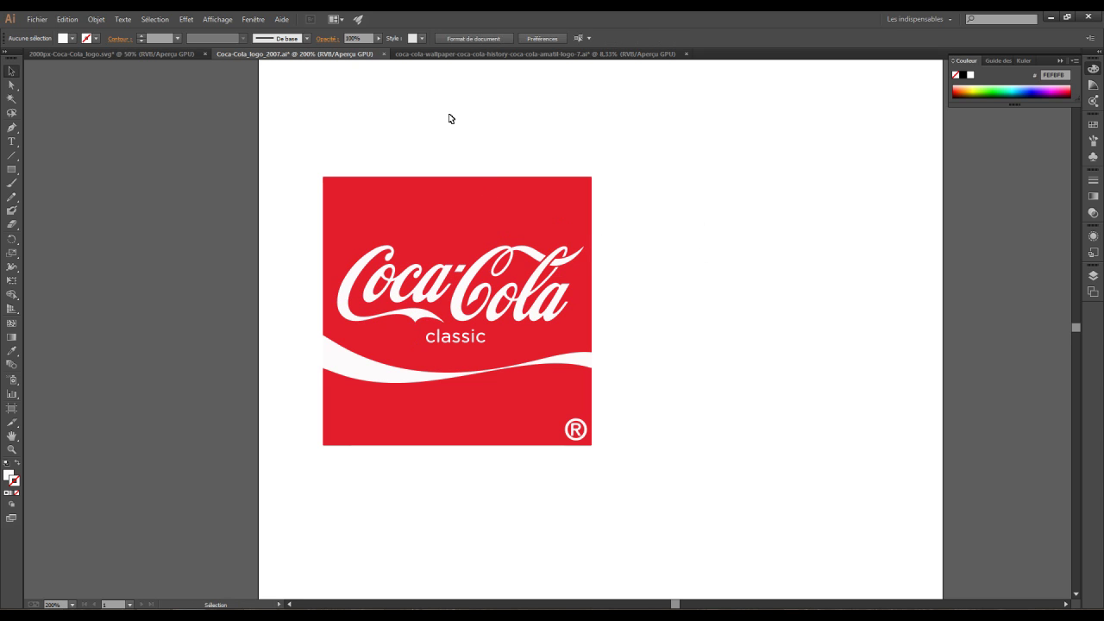
Switch to the coca-cola-wallpaper document, trace the bottle image with the default settings and move it to about X 0 mm, Y 343 mm
click(463, 56)
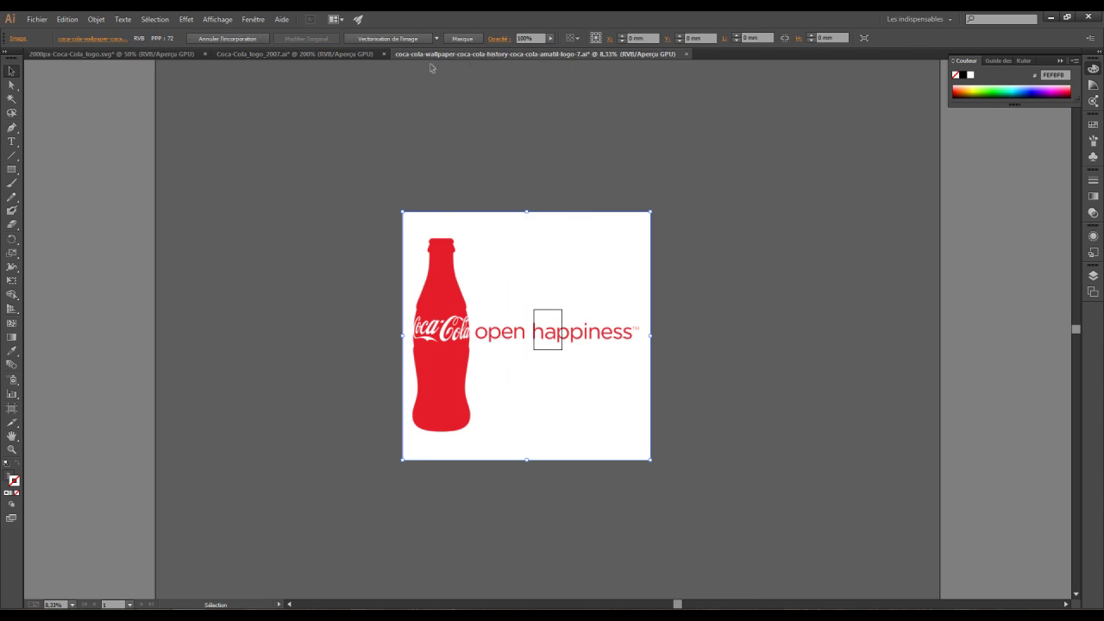
drag(503, 260, 449, 211)
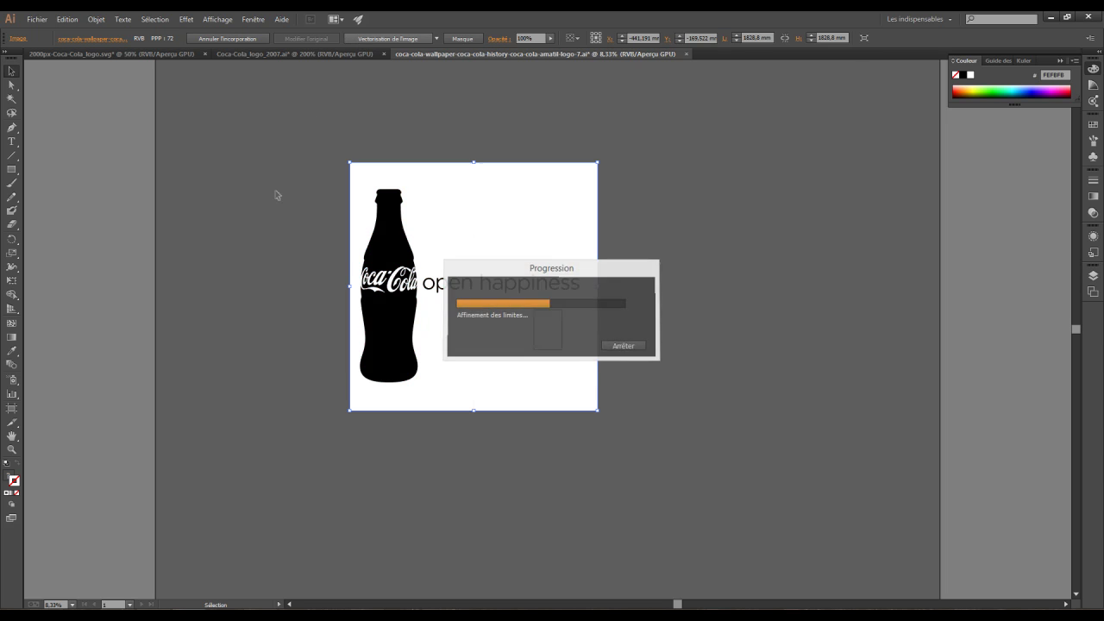
mouse_move(520, 220)
mouse_down()
mouse_move(592, 248)
mouse_move(492, 269)
mouse_move(493, 253)
mouse_up()
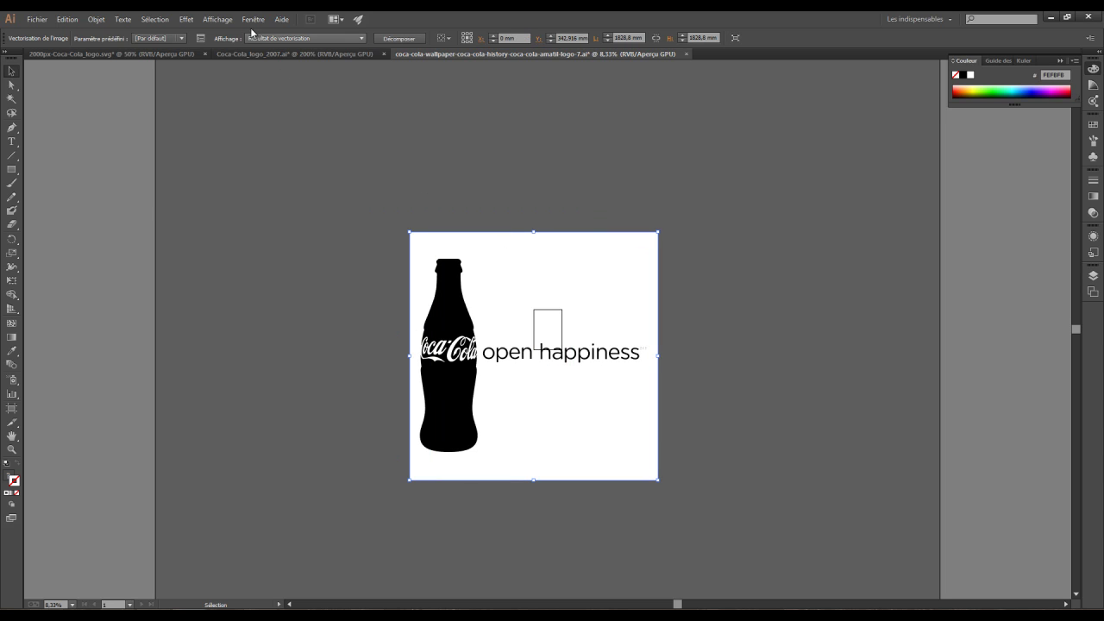
Apply the Photo haute fidélité tracing preset to the bottle image, reposition it around the artboard, and expand the tracing
click(183, 38)
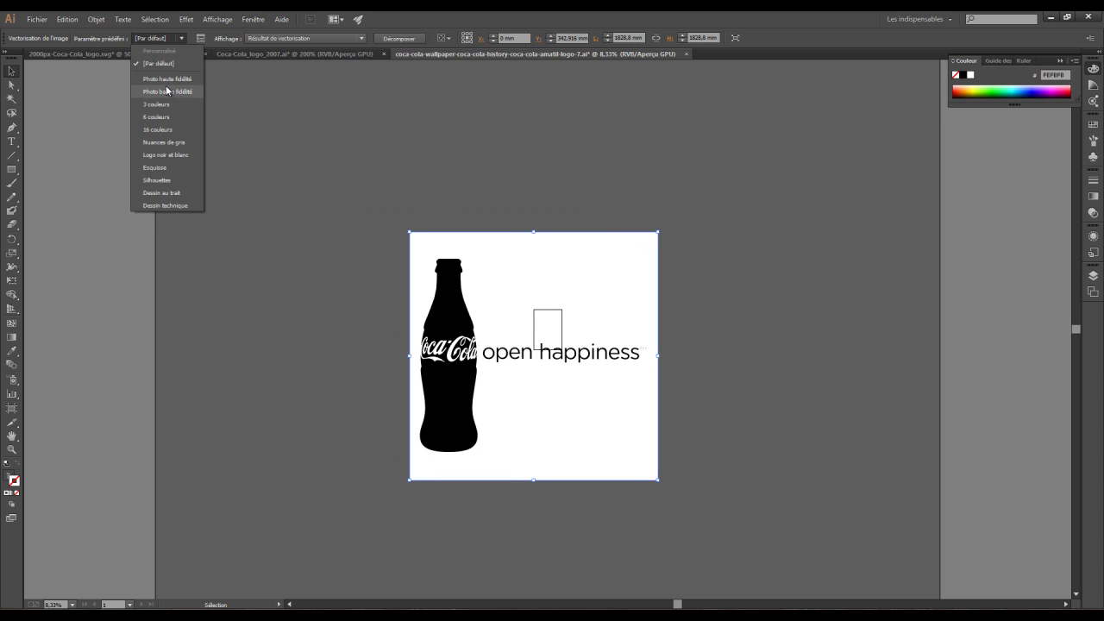
click(164, 78)
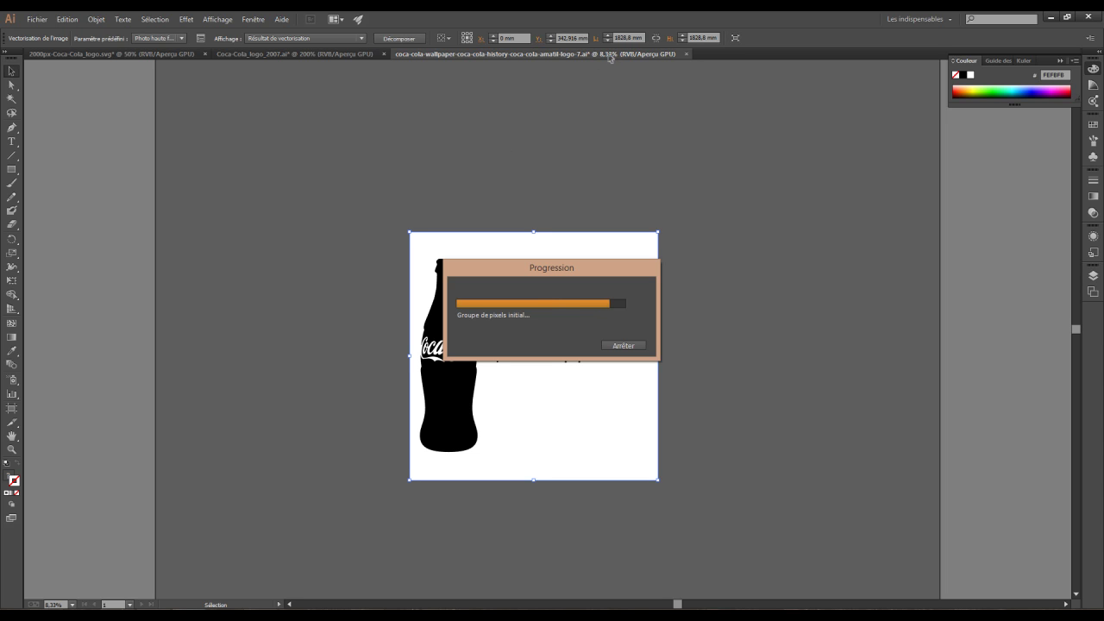
mouse_move(540, 278)
mouse_down()
mouse_move(537, 251)
mouse_move(557, 260)
mouse_up()
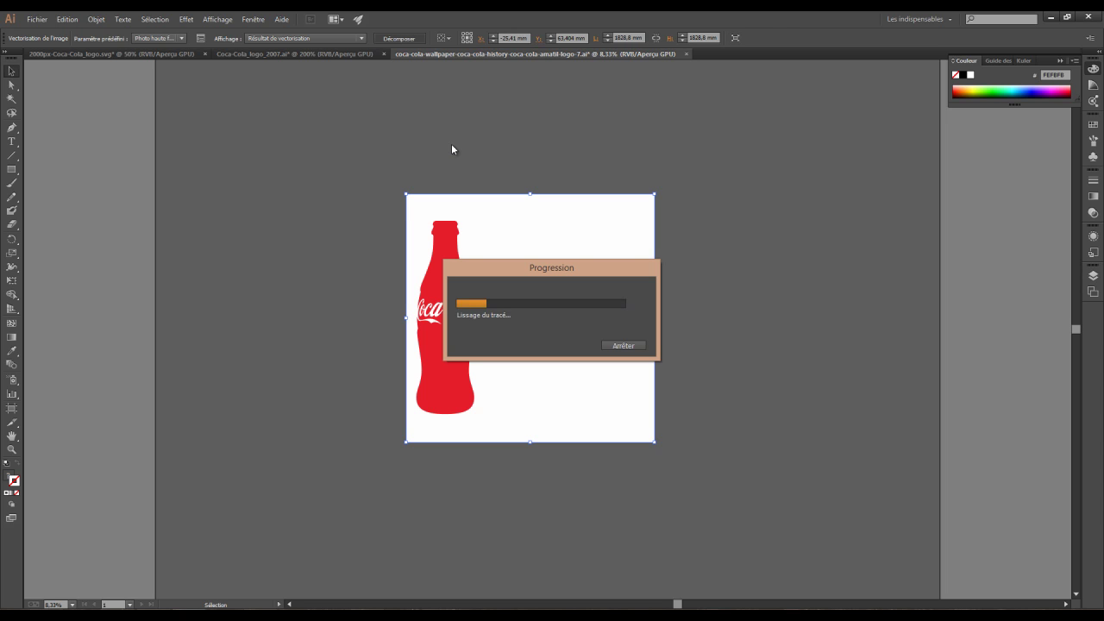
click(675, 185)
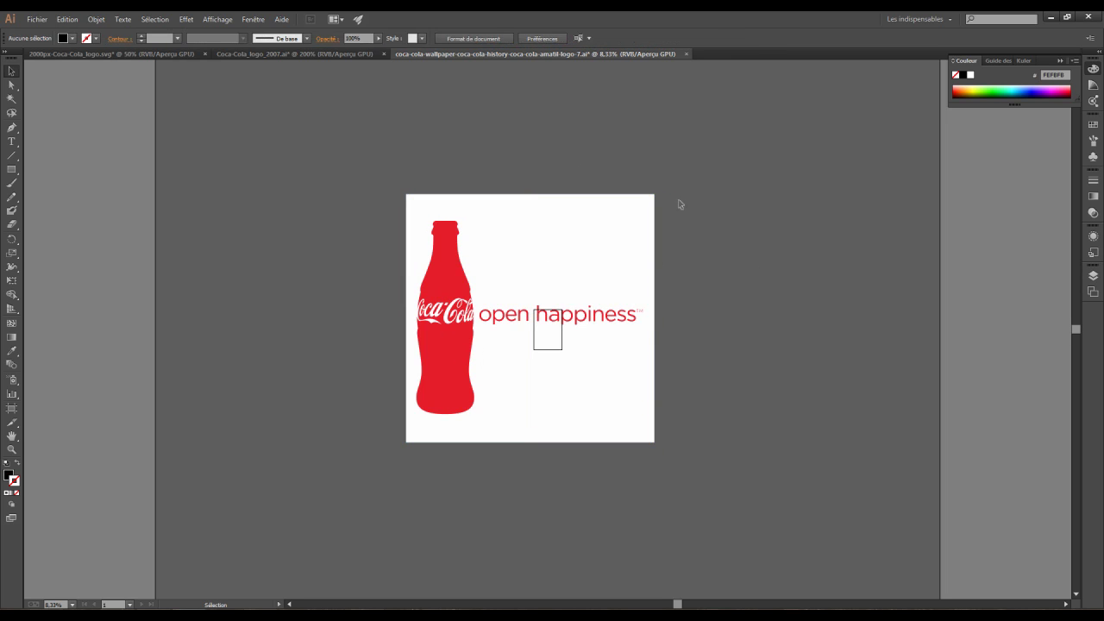
Ungroup the expanded bottle tracing and delete the right half of its white background
click(508, 344)
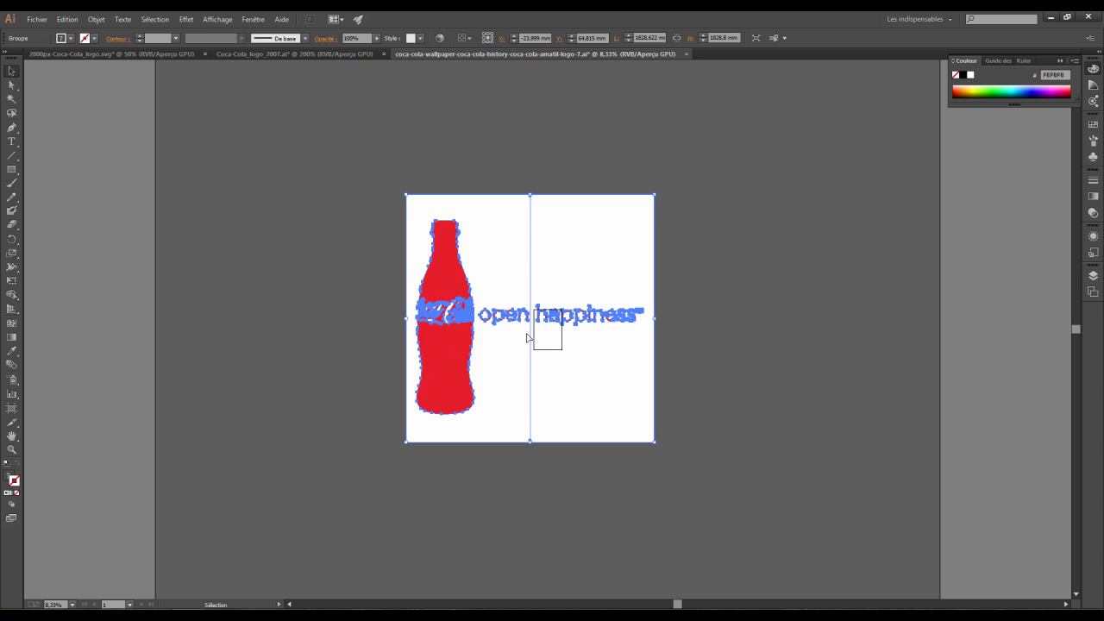
right_click(584, 269)
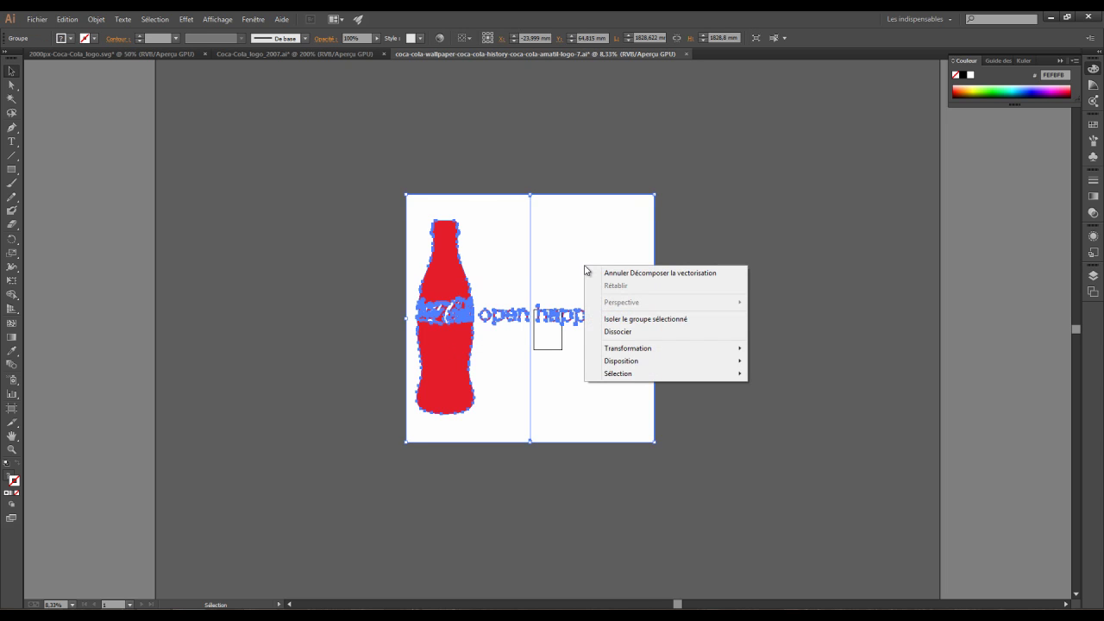
click(609, 330)
click(721, 403)
click(620, 390)
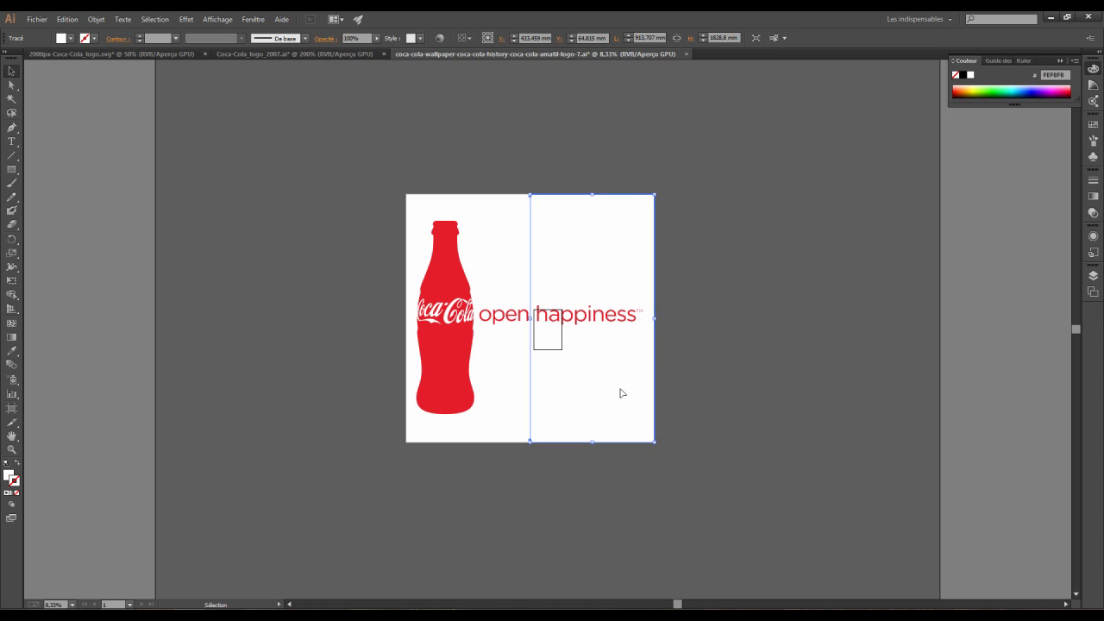
key(Delete)
Try deleting the left white background half, undo that, and move it off the bottle to about X -1366 mm, Y -144 mm
click(524, 400)
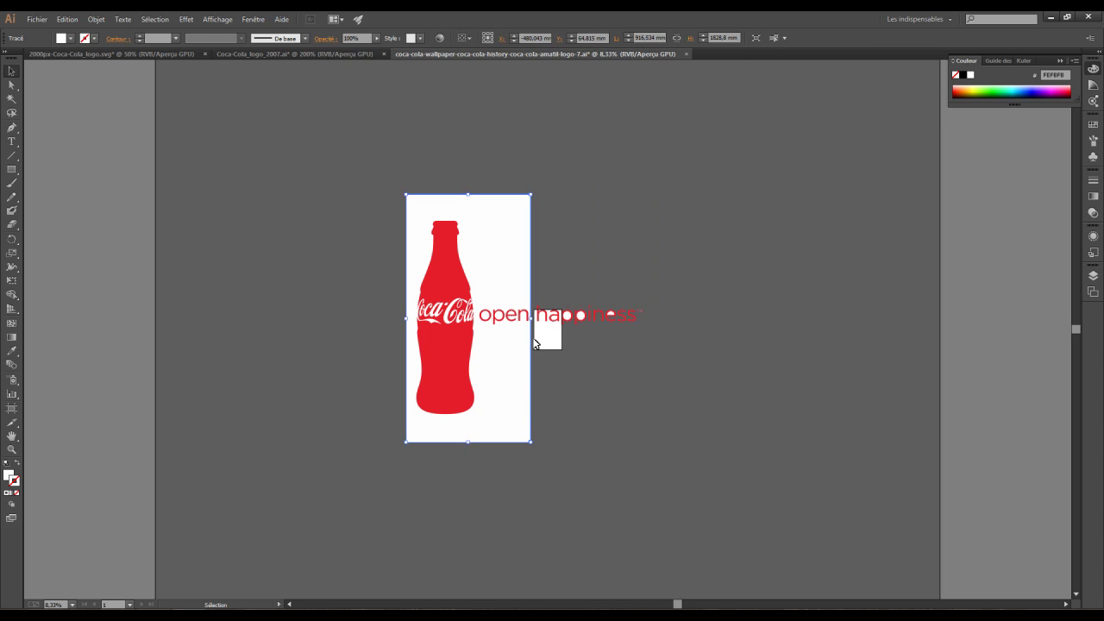
key(Delete)
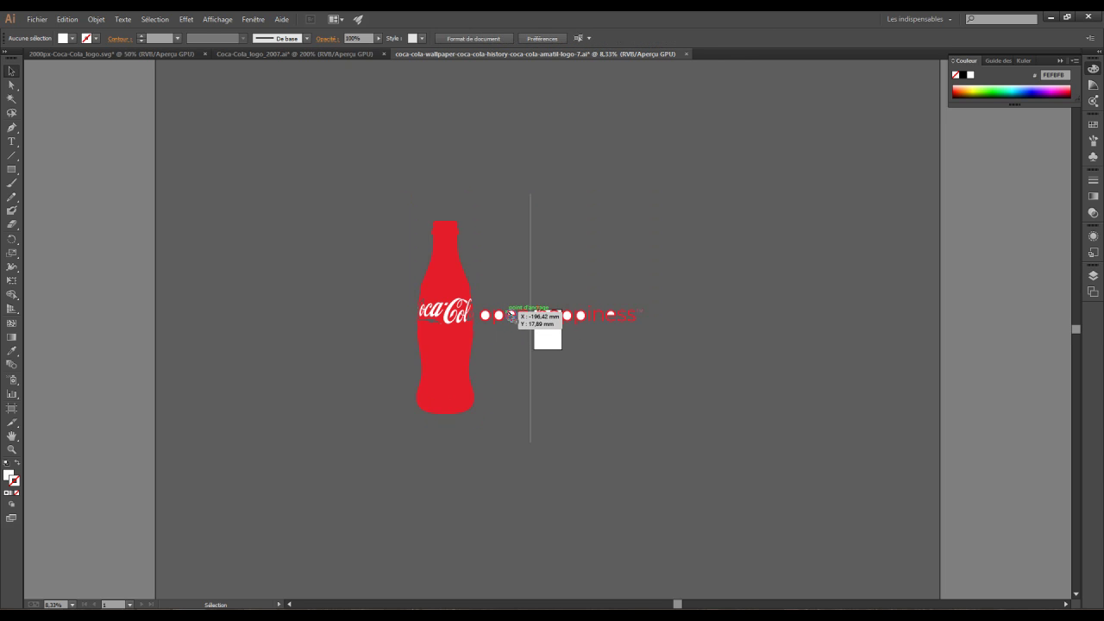
key(ctrl+z)
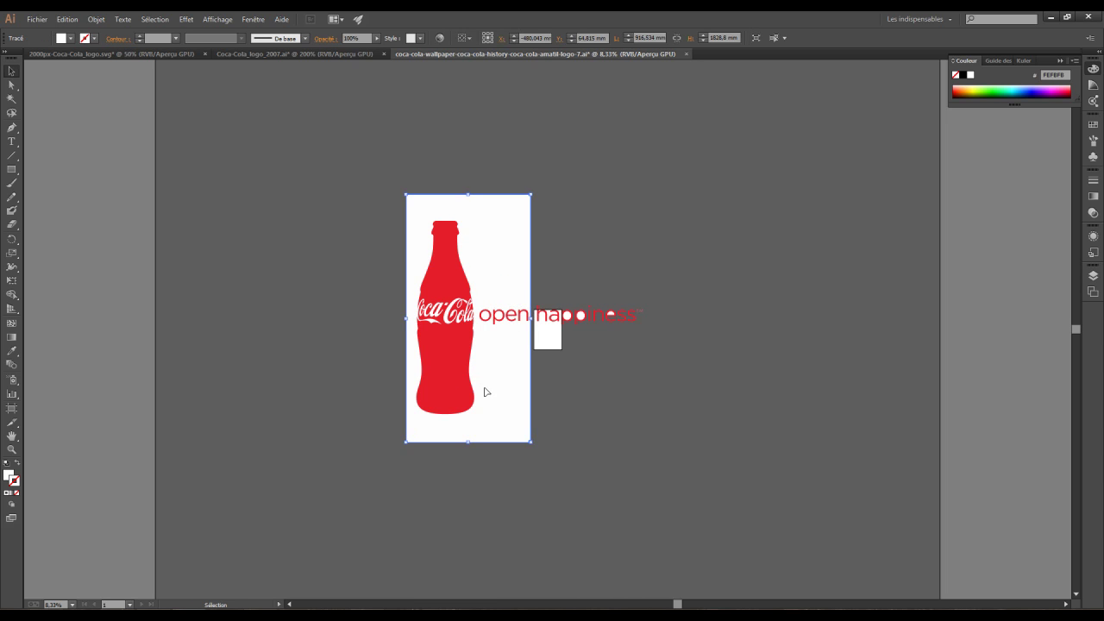
drag(486, 389, 302, 341)
drag(362, 358, 318, 343)
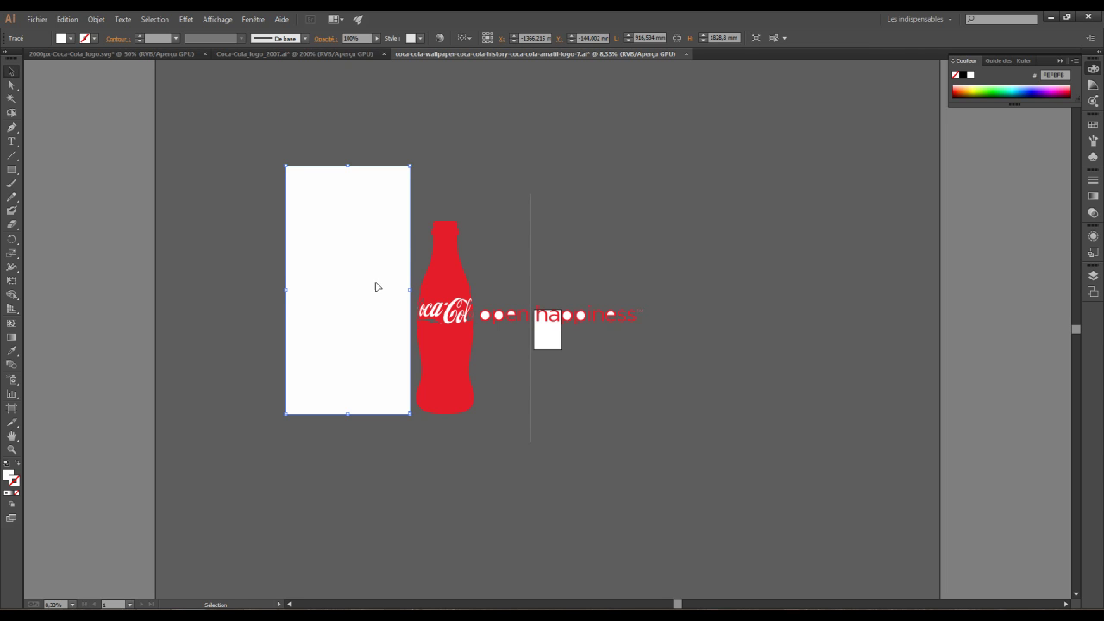
Delete the "open happiness" slogan with its leftover shapes and the white background rectangle beside the bottle
key(ctrl+plus)
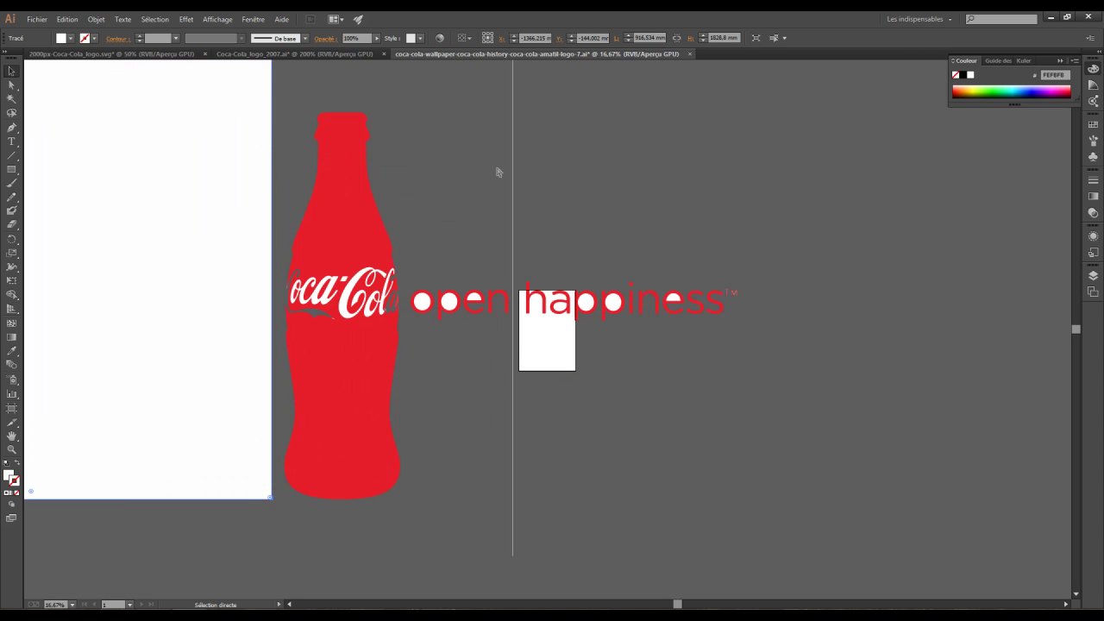
click(427, 244)
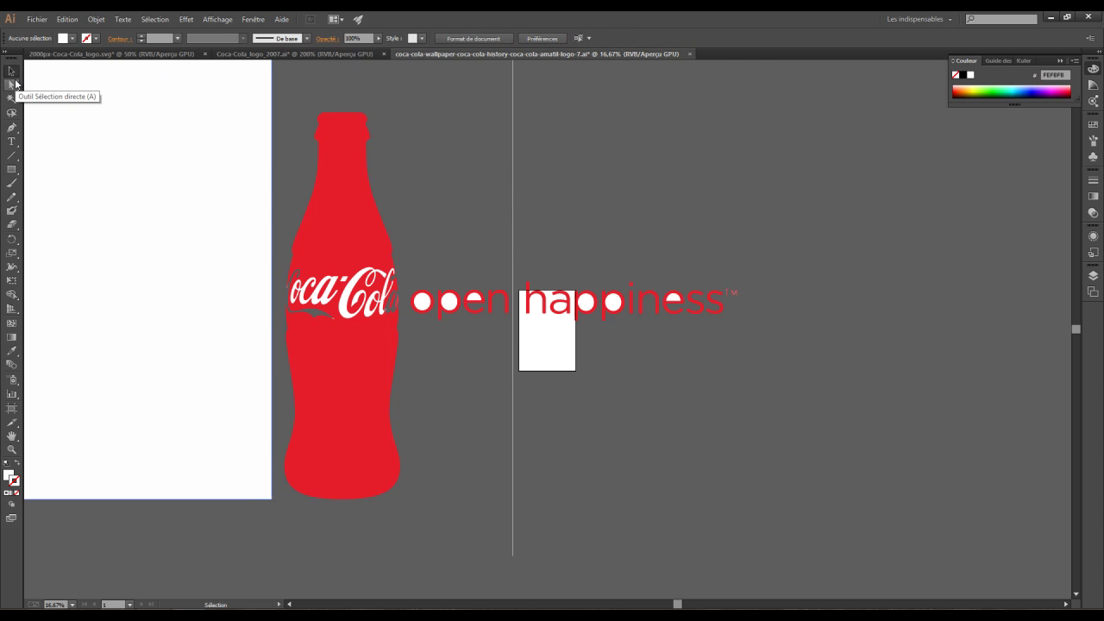
click(414, 346)
key(Delete)
click(259, 230)
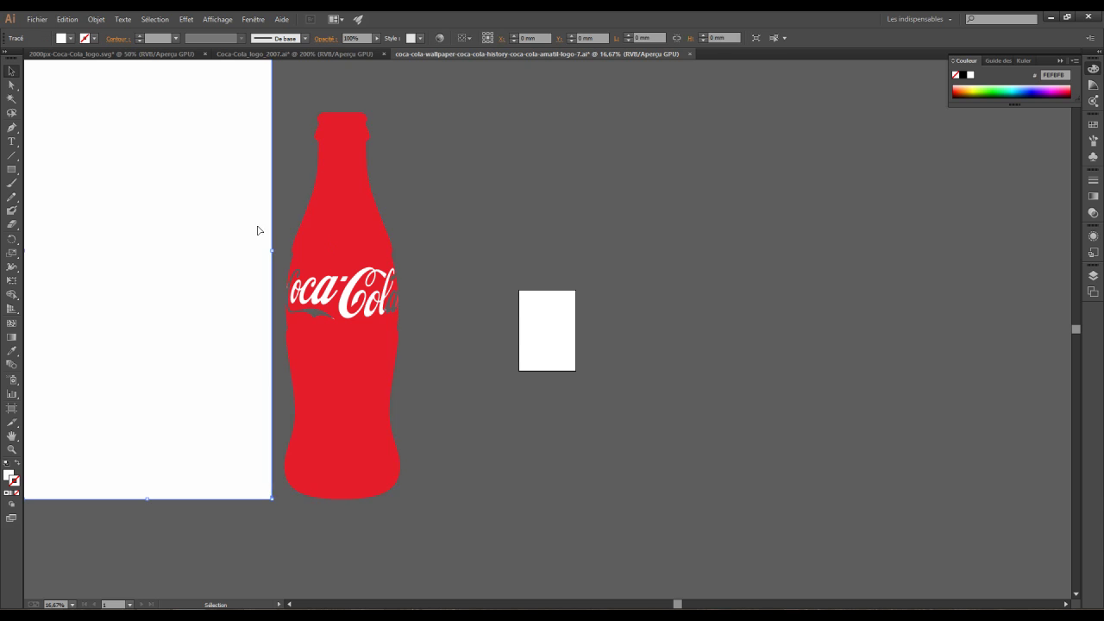
key(Delete)
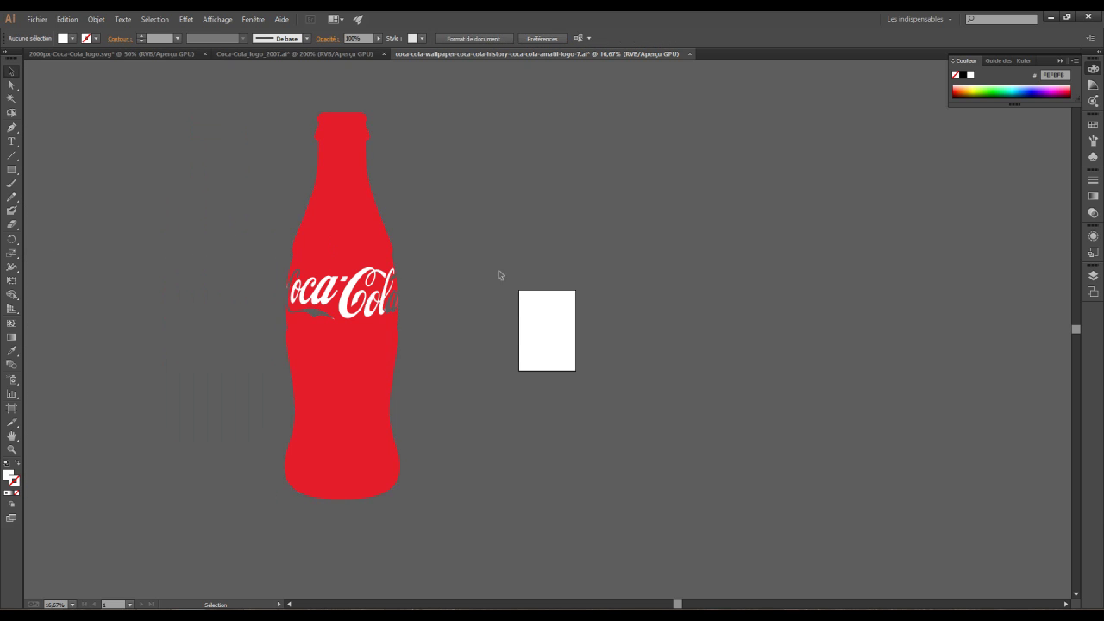
Try deleting the large C, the c and the a from the bottle's white lettering, then undo the deletion
click(377, 213)
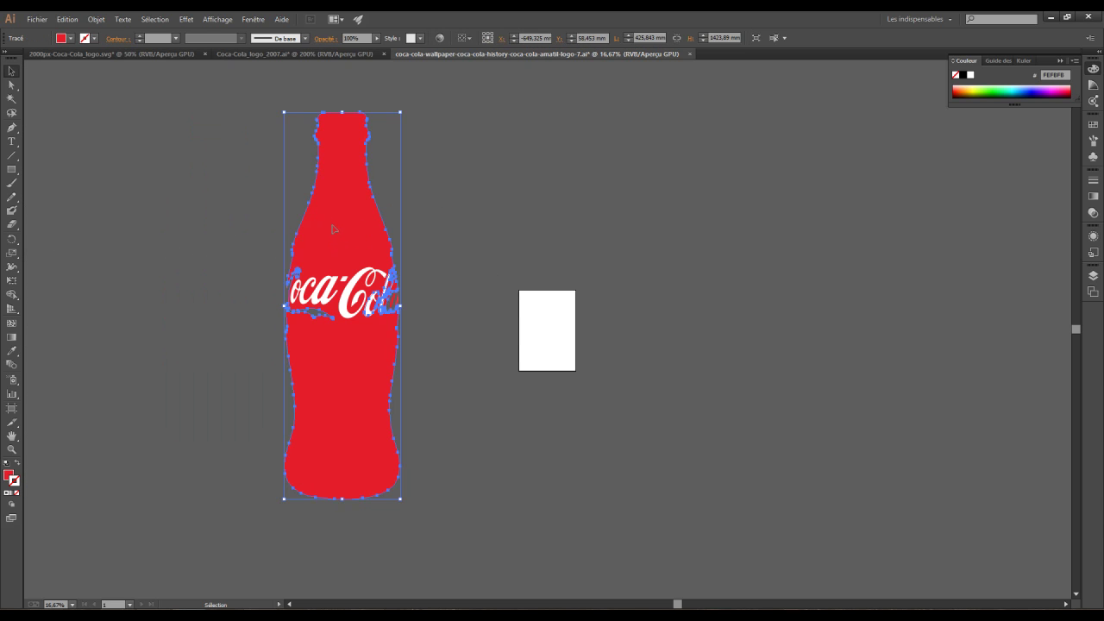
click(346, 286)
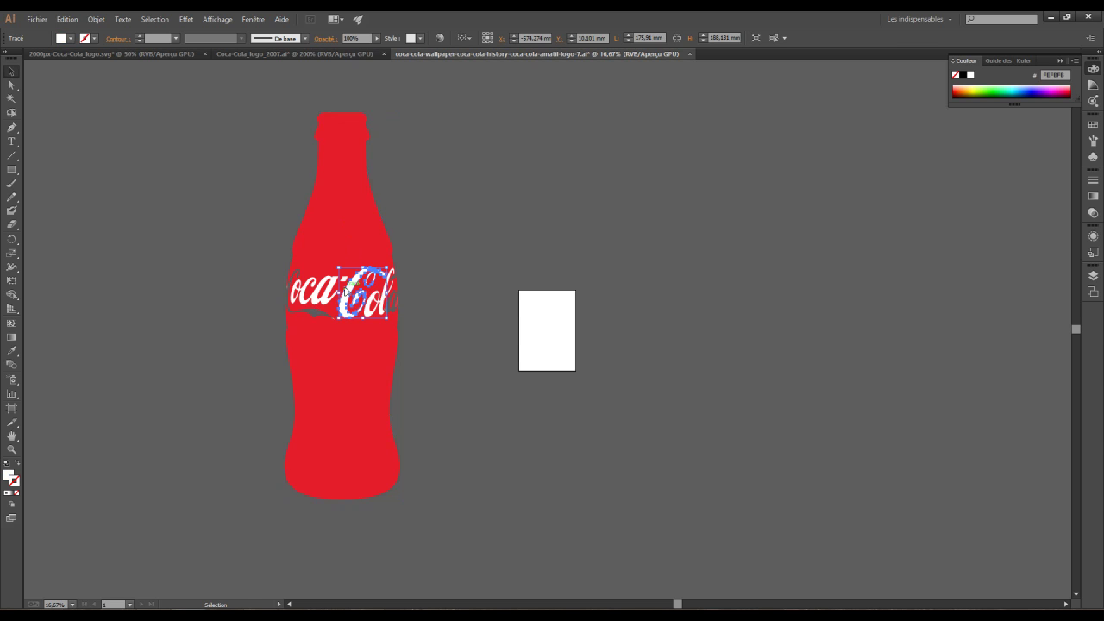
shift+click(316, 299)
shift+click(304, 293)
key(Delete)
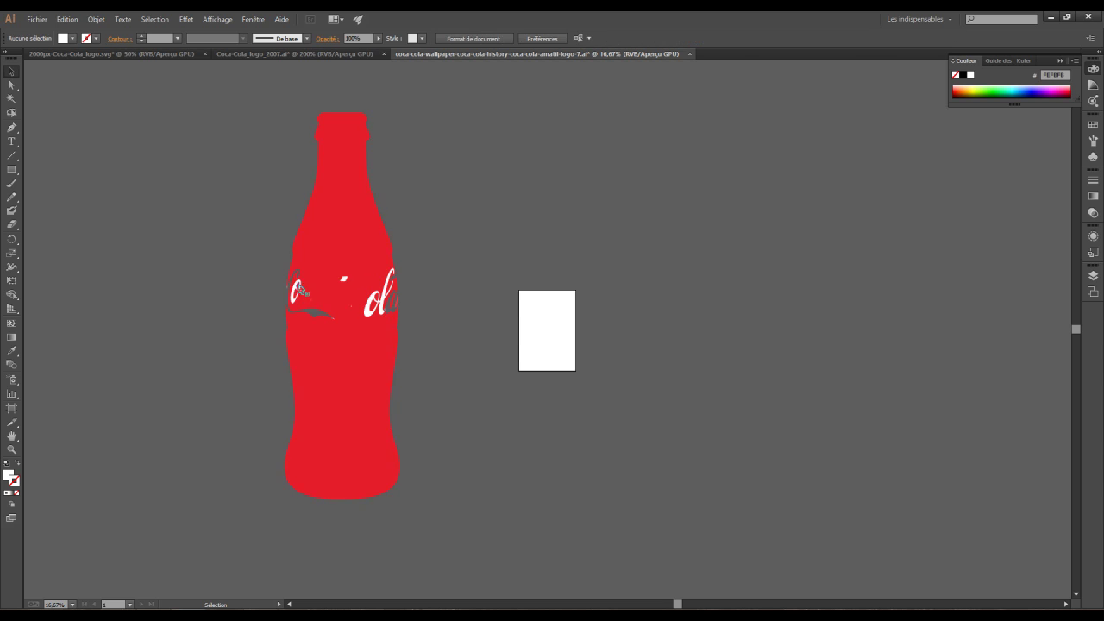
key(ctrl+z)
Try deleting only the large C from the bottle's lettering, then undo the deletion and deselect
click(417, 229)
click(348, 294)
key(Delete)
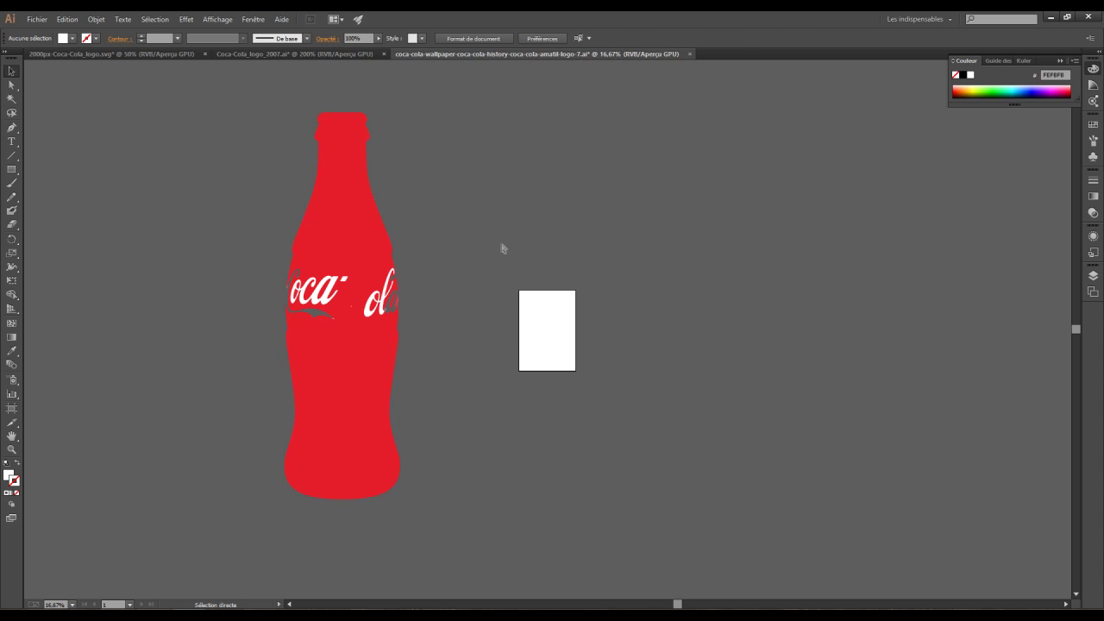
key(ctrl+z)
click(510, 139)
Select the whole bottle with its lettering and split the overlapping shapes with the Pathfinder Divide operation
drag(113, 448, 141, 578)
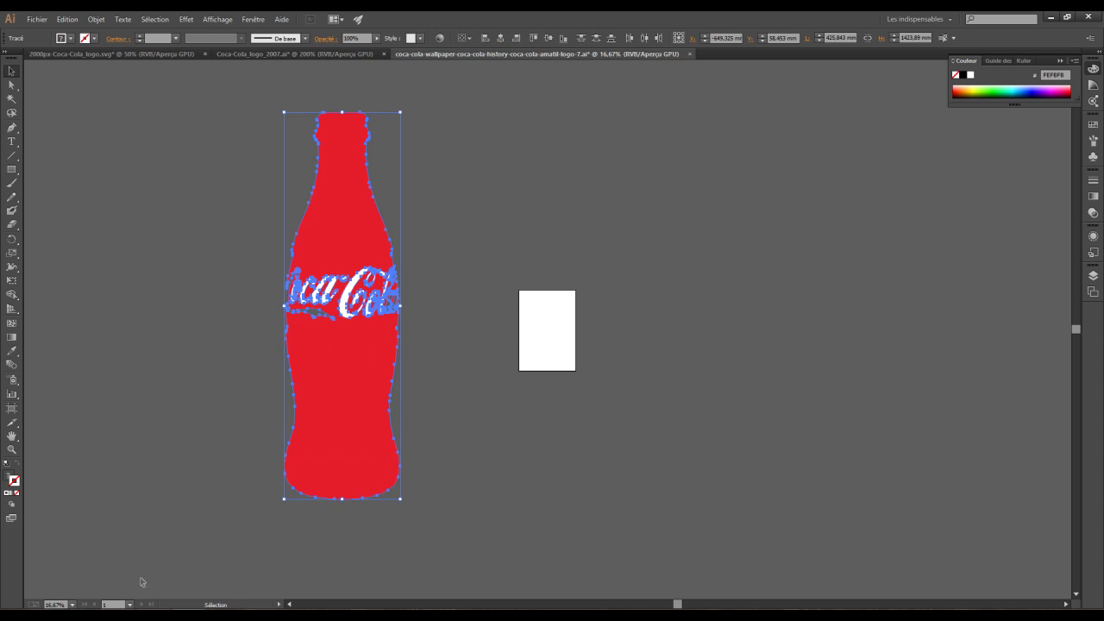
click(249, 17)
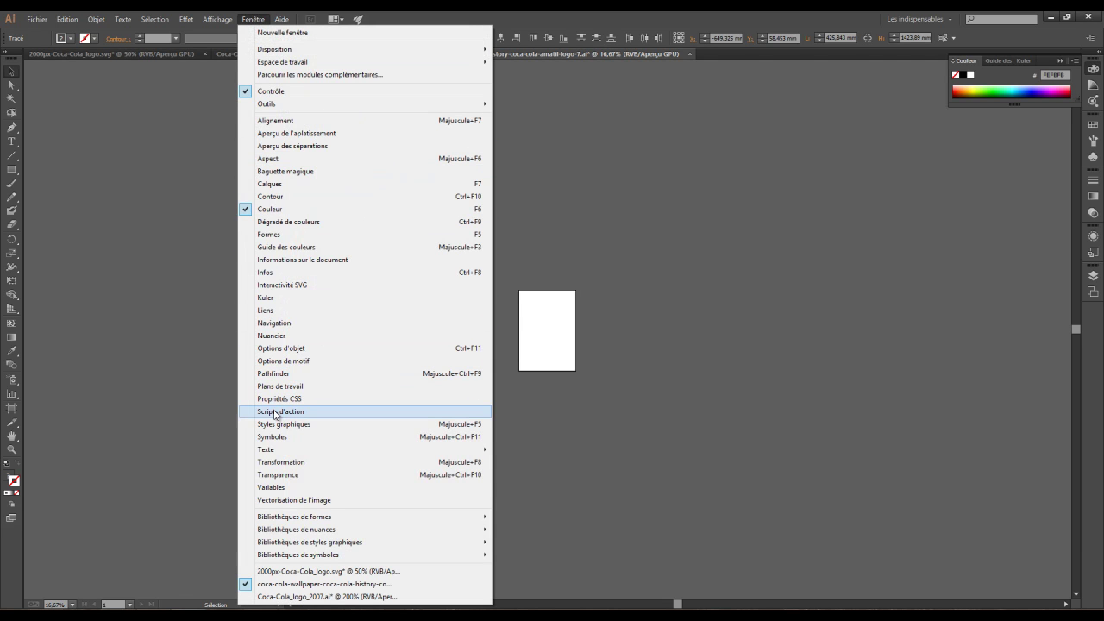
click(273, 374)
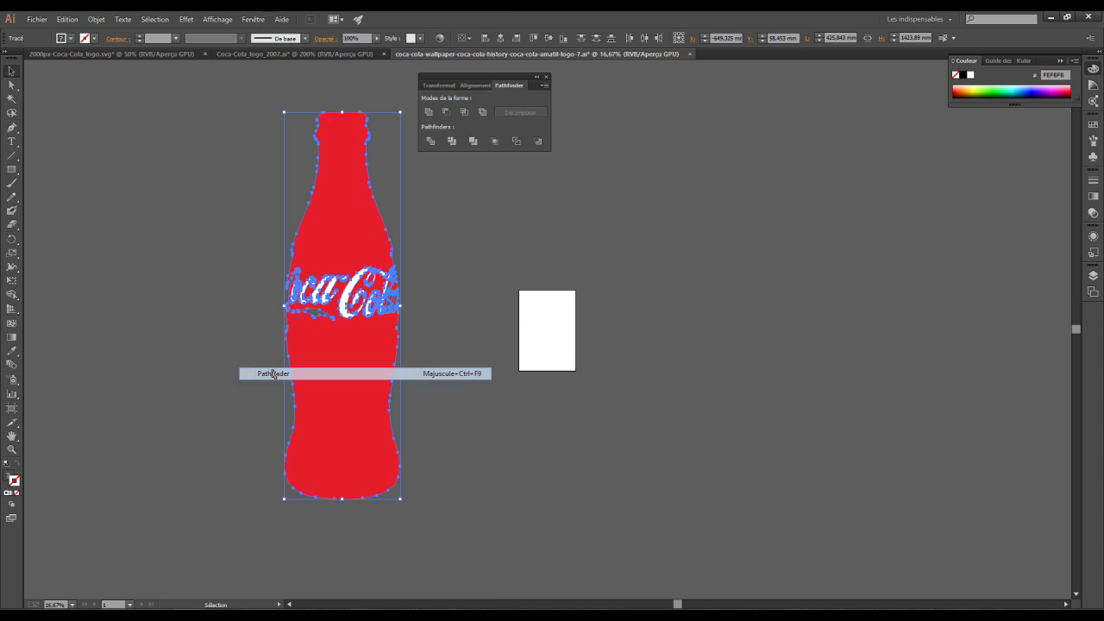
click(457, 71)
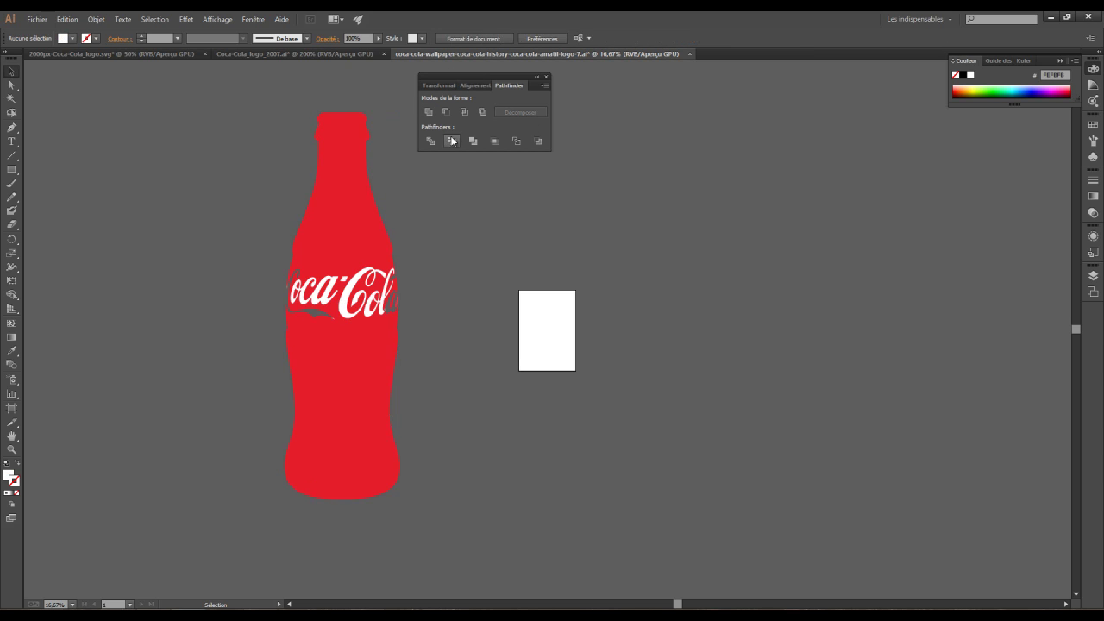
click(358, 265)
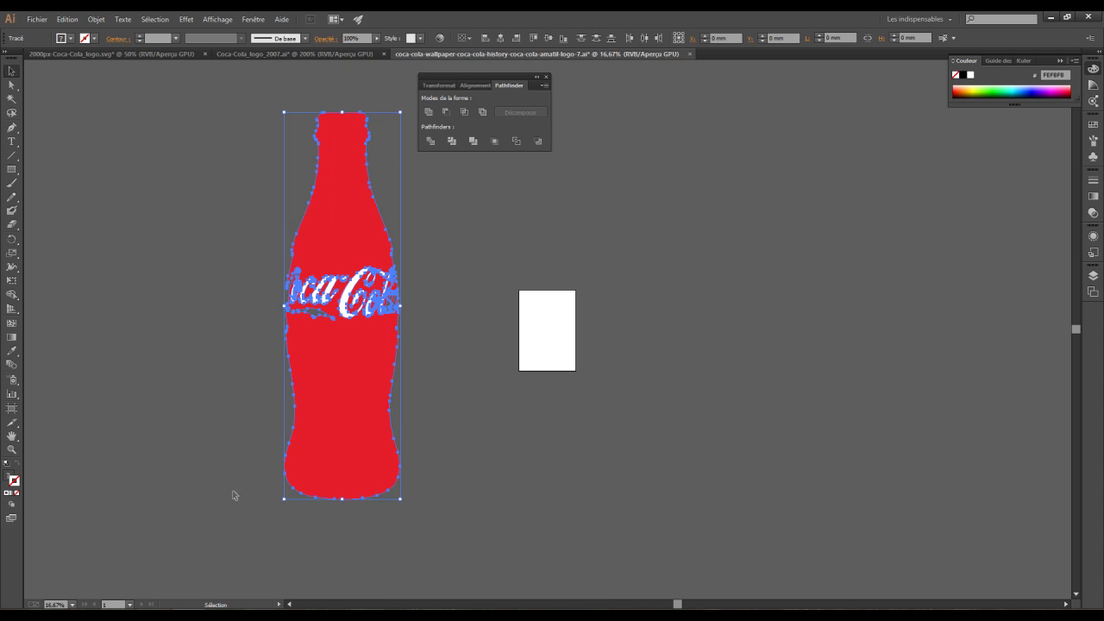
click(429, 141)
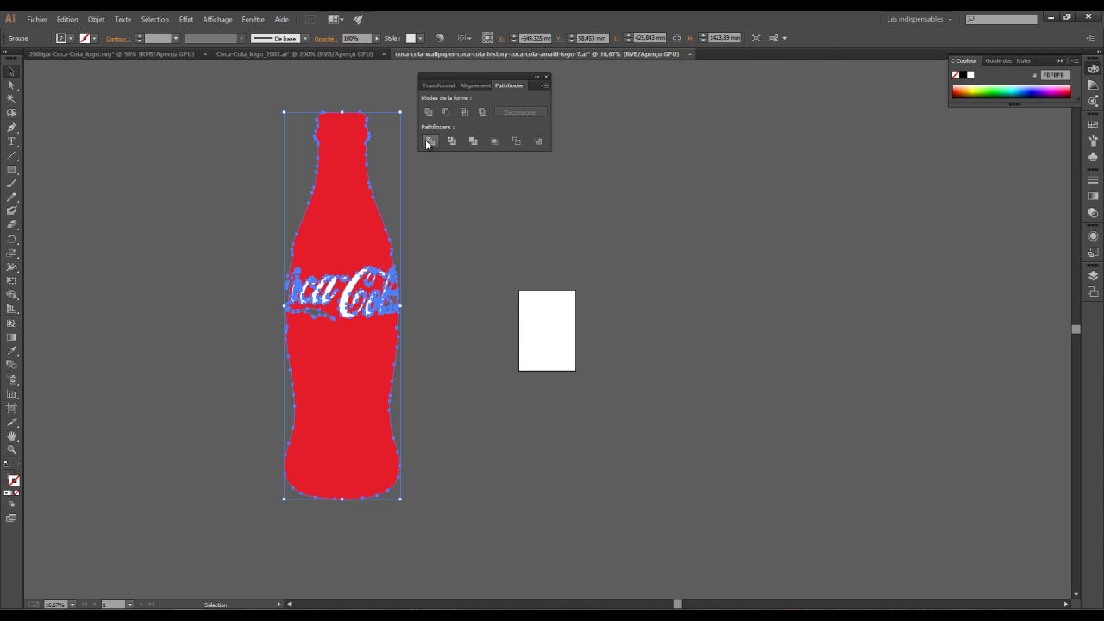
click(472, 224)
Delete the white o, c and a pieces of the word "Coca" from the divided bottle
click(11, 85)
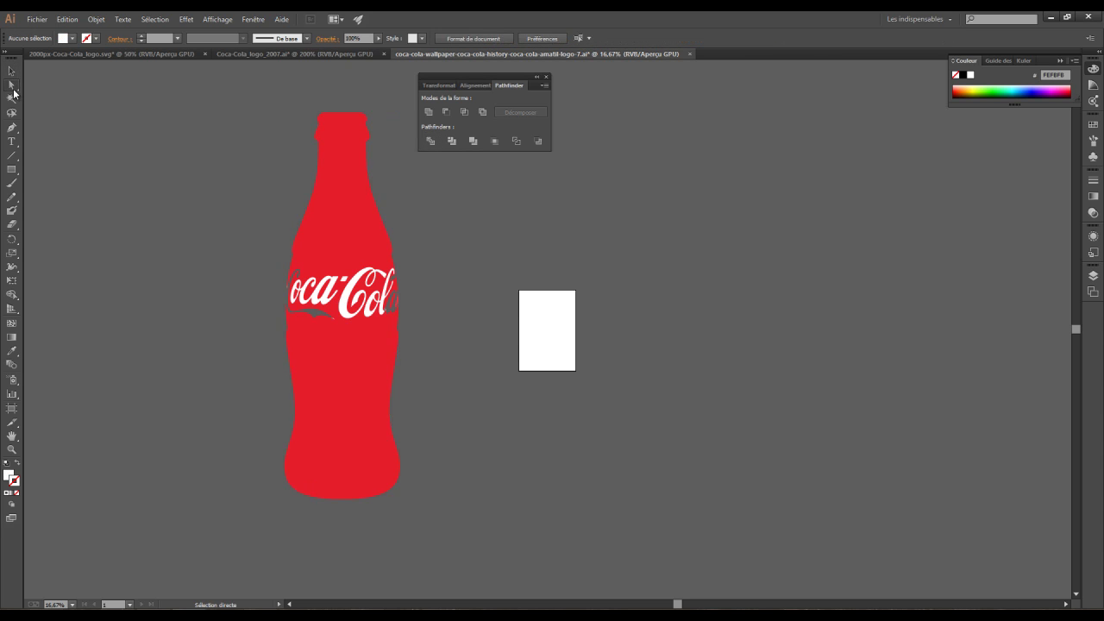
click(336, 280)
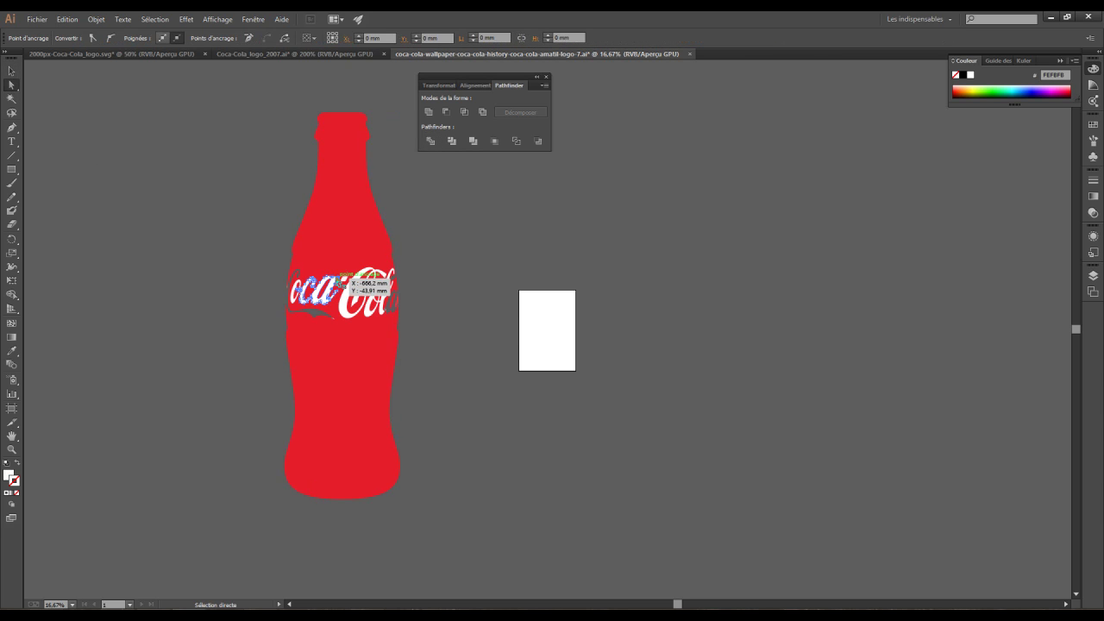
key(Delete)
key(Delete)
key(ctrl+z)
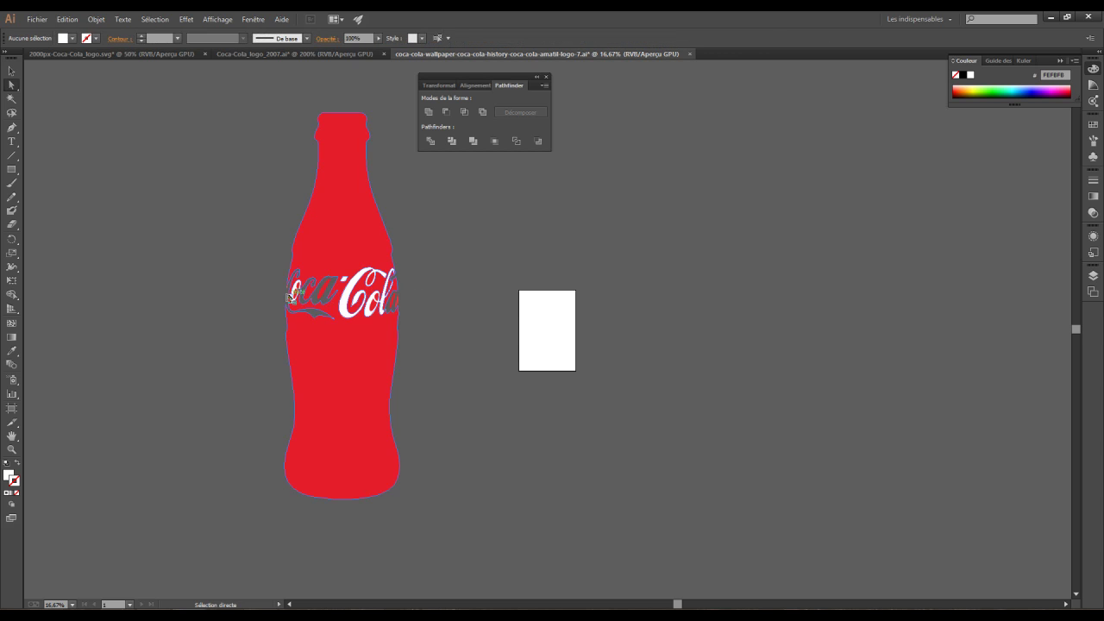
click(297, 295)
key(Delete)
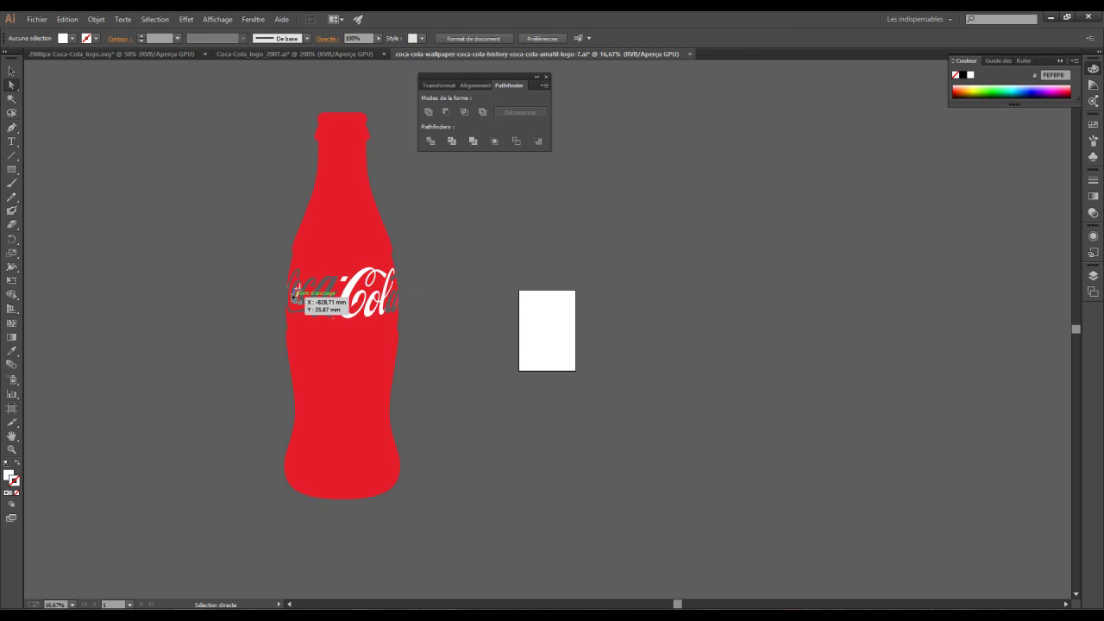
click(299, 292)
click(233, 248)
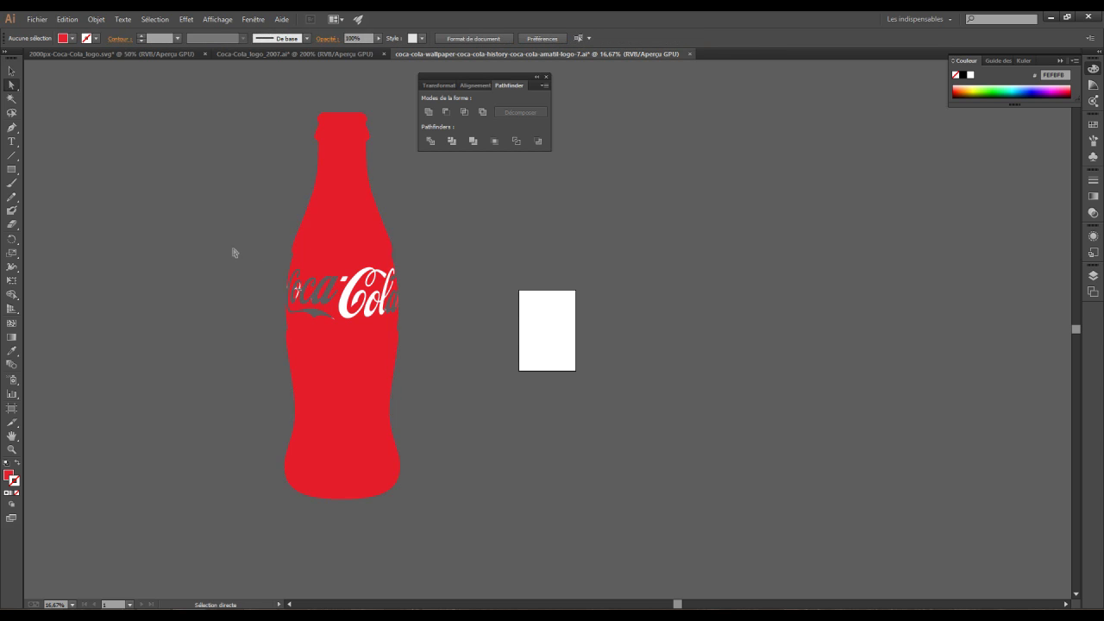
Delete the large white C and the hyphen from the lettering, and try deleting the l
click(357, 286)
key(Delete)
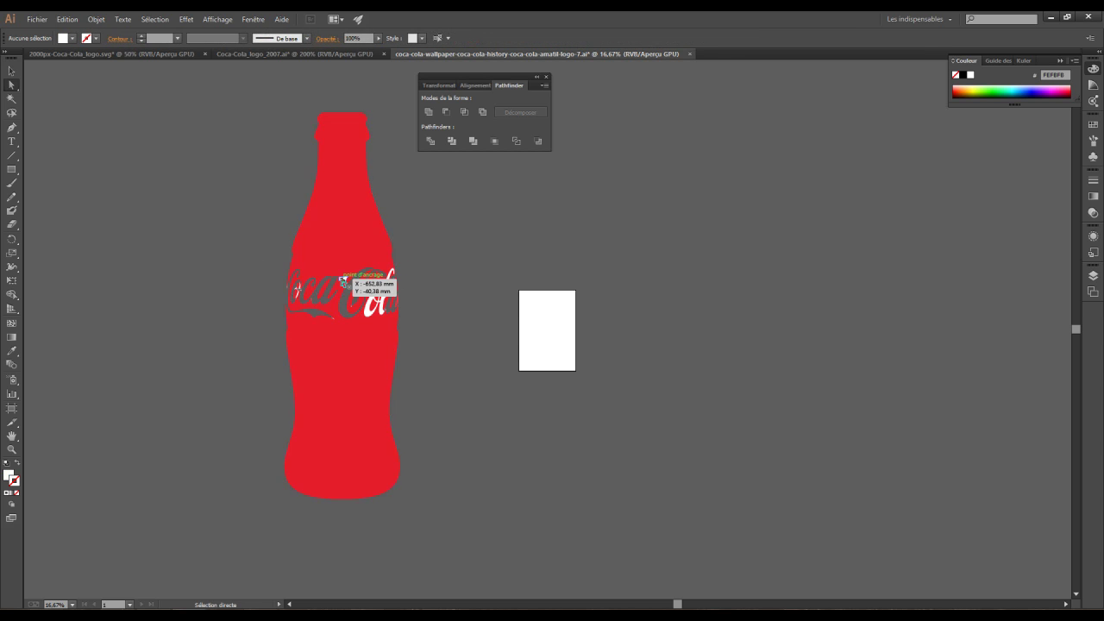
click(384, 302)
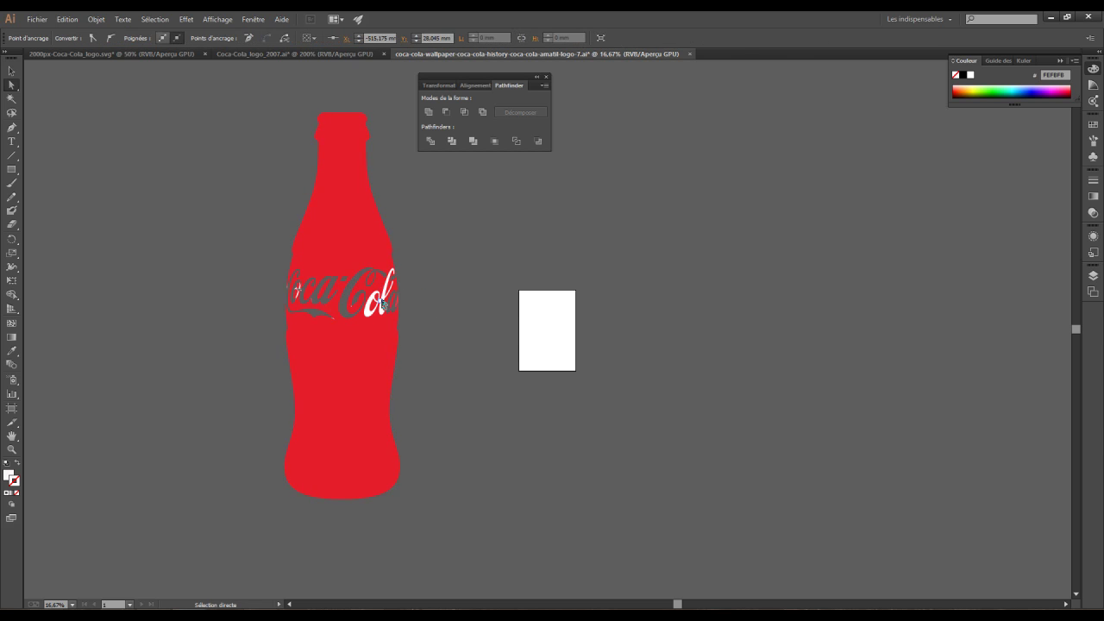
click(385, 299)
key(Delete)
key(Delete)
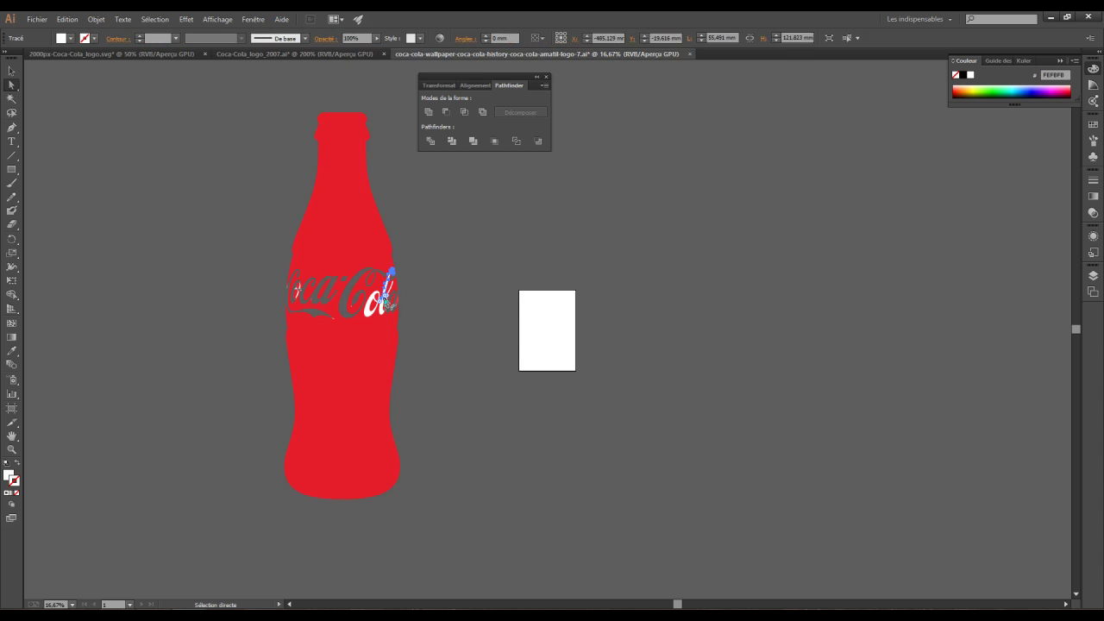
Try to move the small leftover fragment inside the first o of the lettering
key(ctrl+plus)
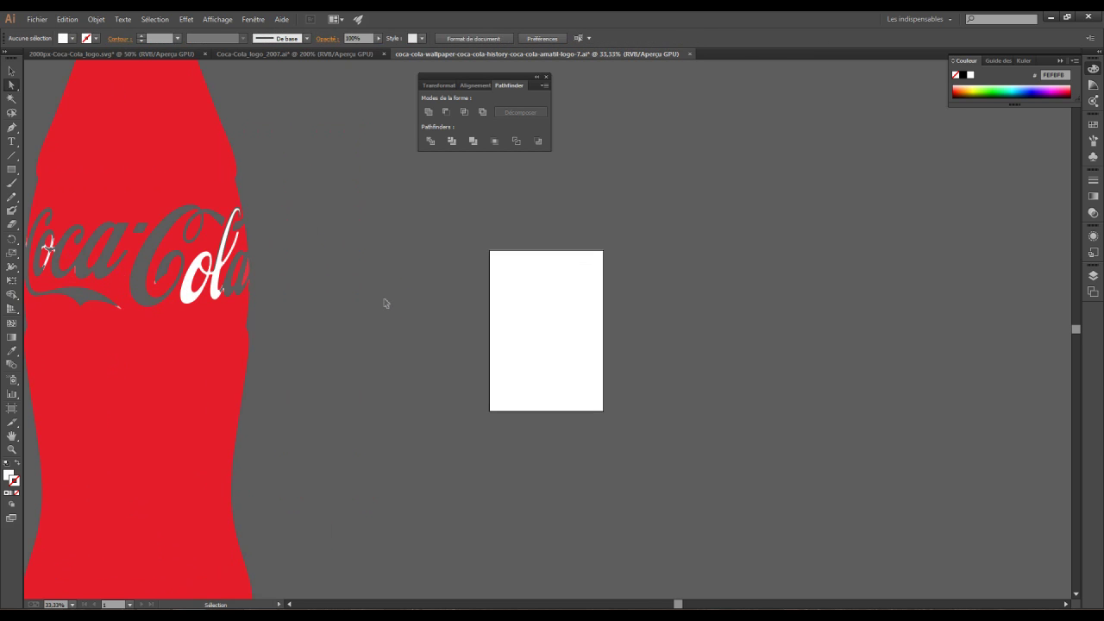
key(ctrl+plus)
drag(381, 299, 965, 292)
click(385, 194)
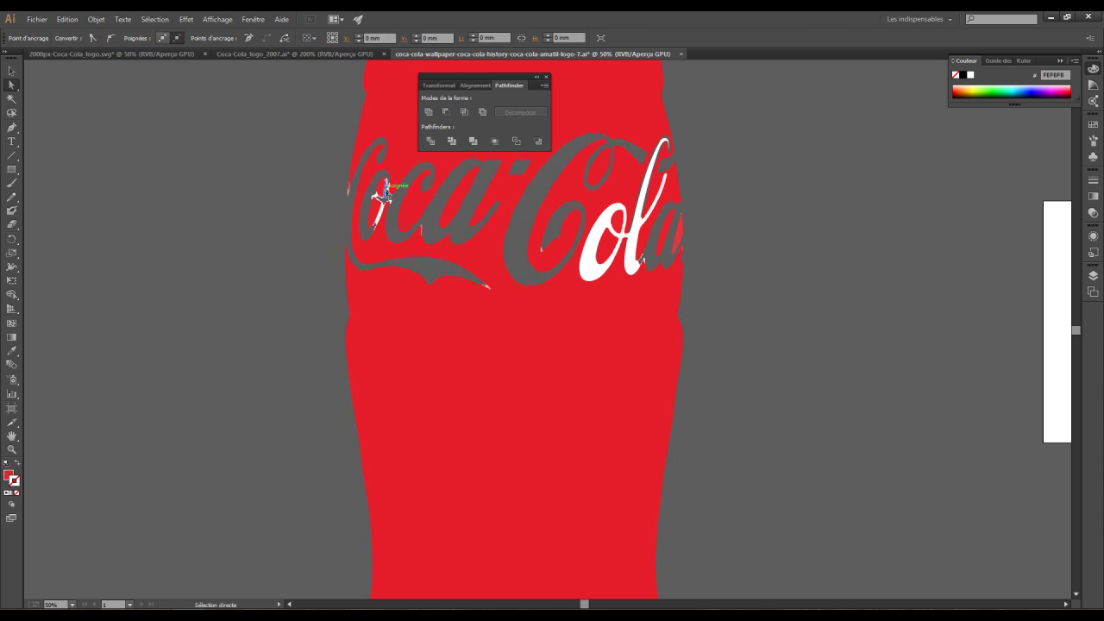
drag(385, 193, 392, 188)
click(13, 70)
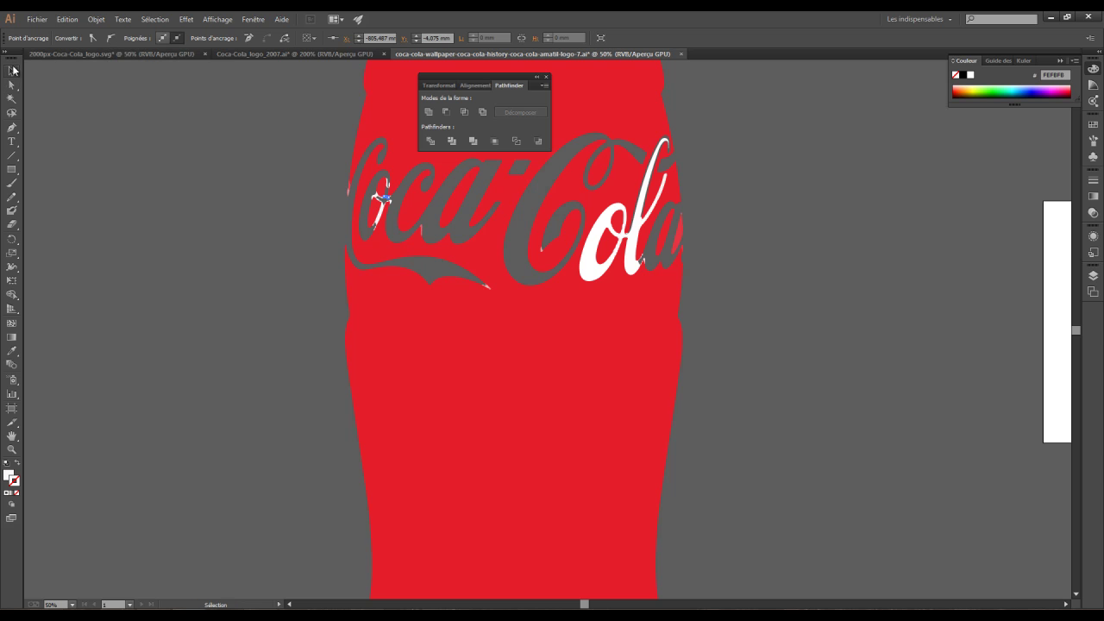
Try moving the divided bottle group to about X -589 mm, Y 109 mm and ungrouping it
drag(578, 121, 597, 166)
right_click(564, 165)
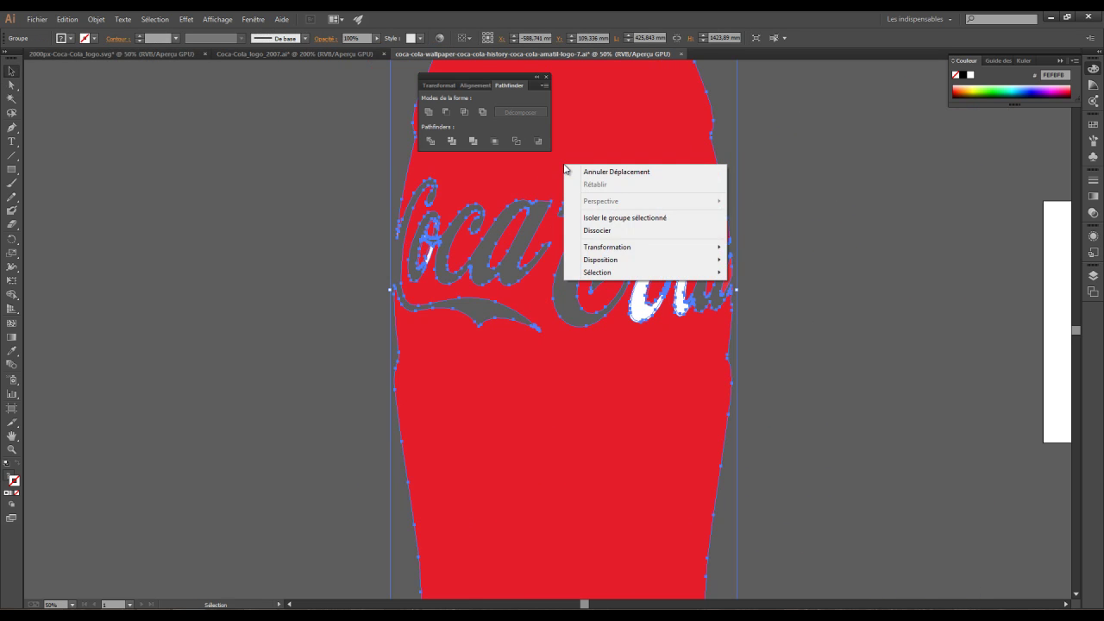
click(621, 231)
click(831, 155)
Try moving the ungrouped bottle off the leftover letter pieces to about X -137 mm, Y 109 mm, and deselect
drag(656, 146, 345, 157)
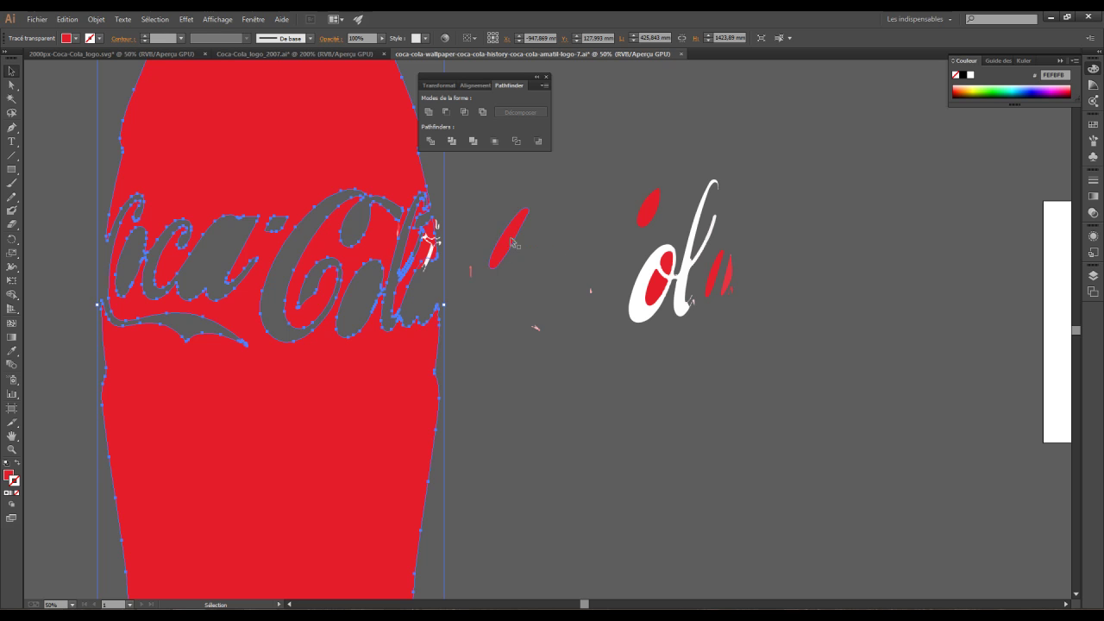
drag(347, 231, 643, 216)
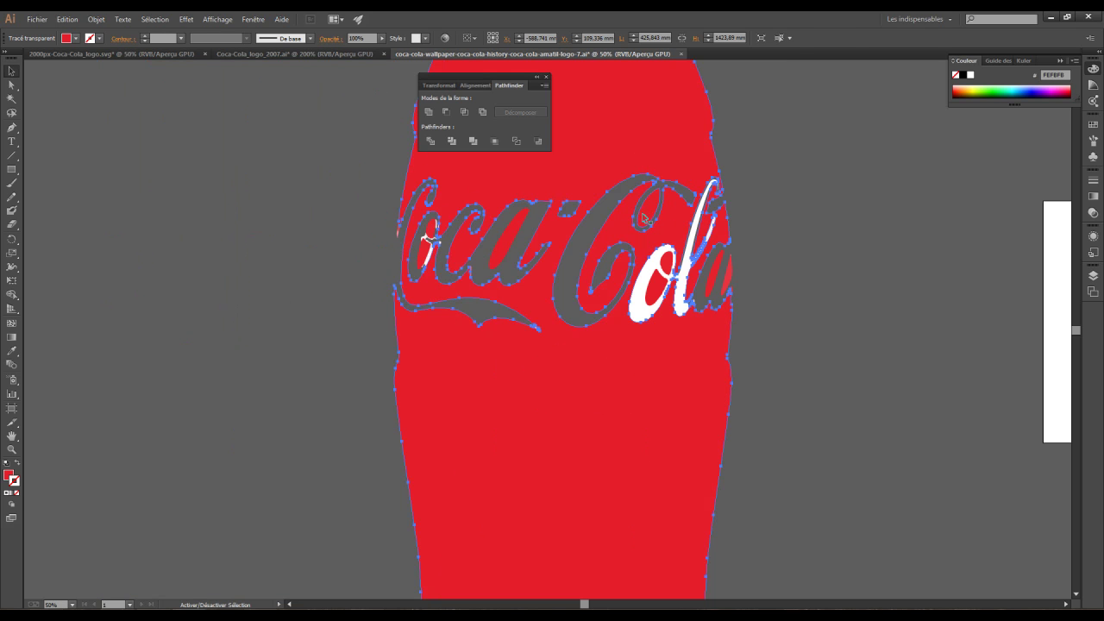
key(ctrl+a)
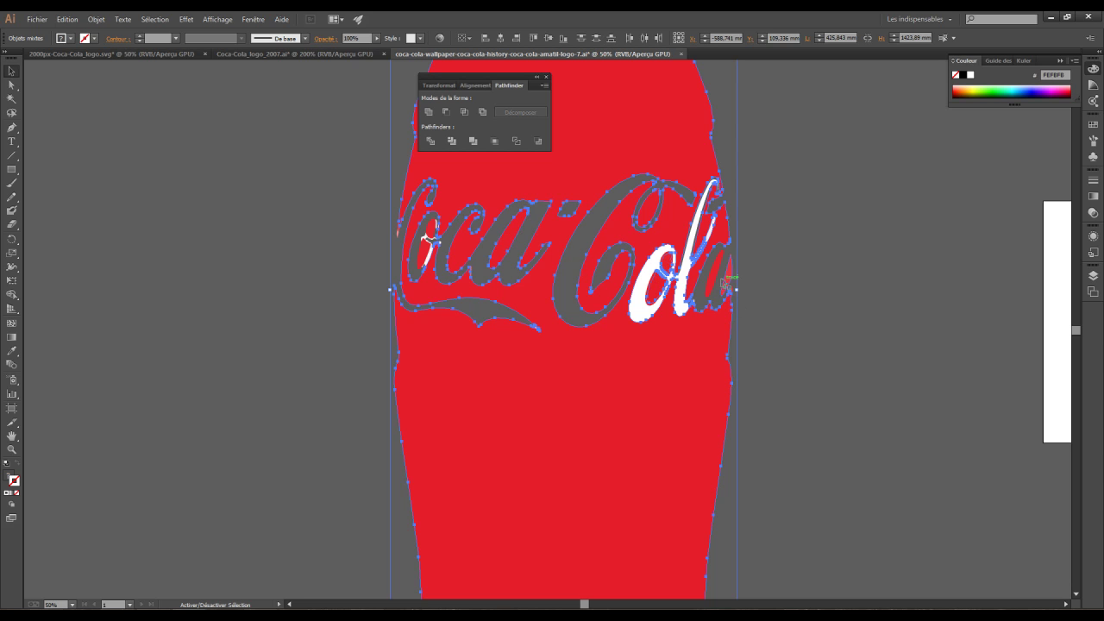
drag(656, 350, 1024, 351)
drag(944, 356, 636, 361)
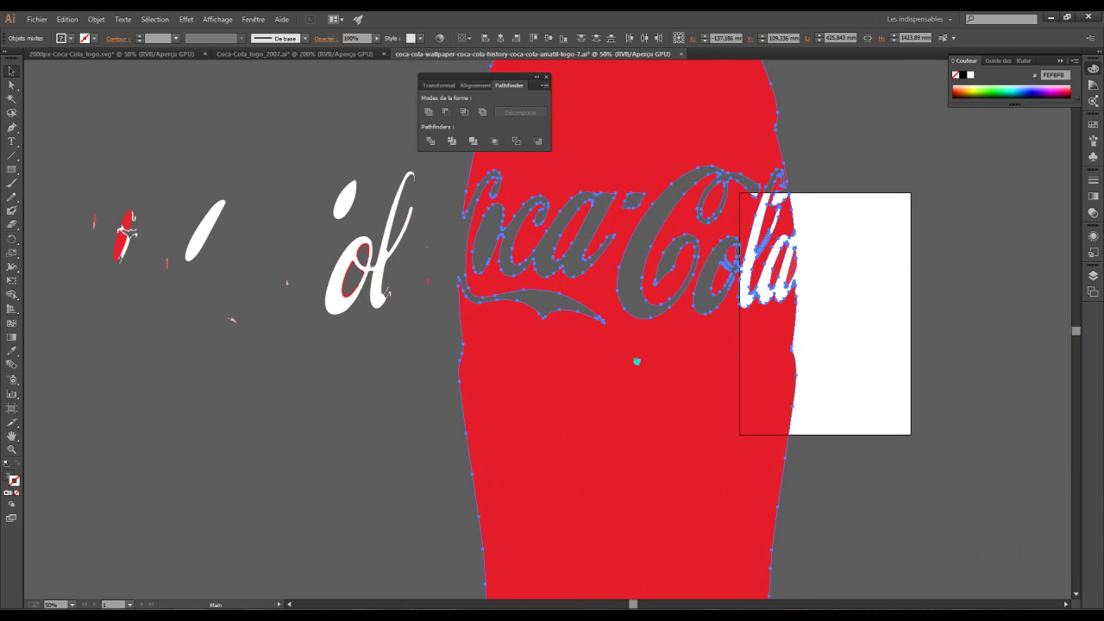
key(ctrl+shift+a)
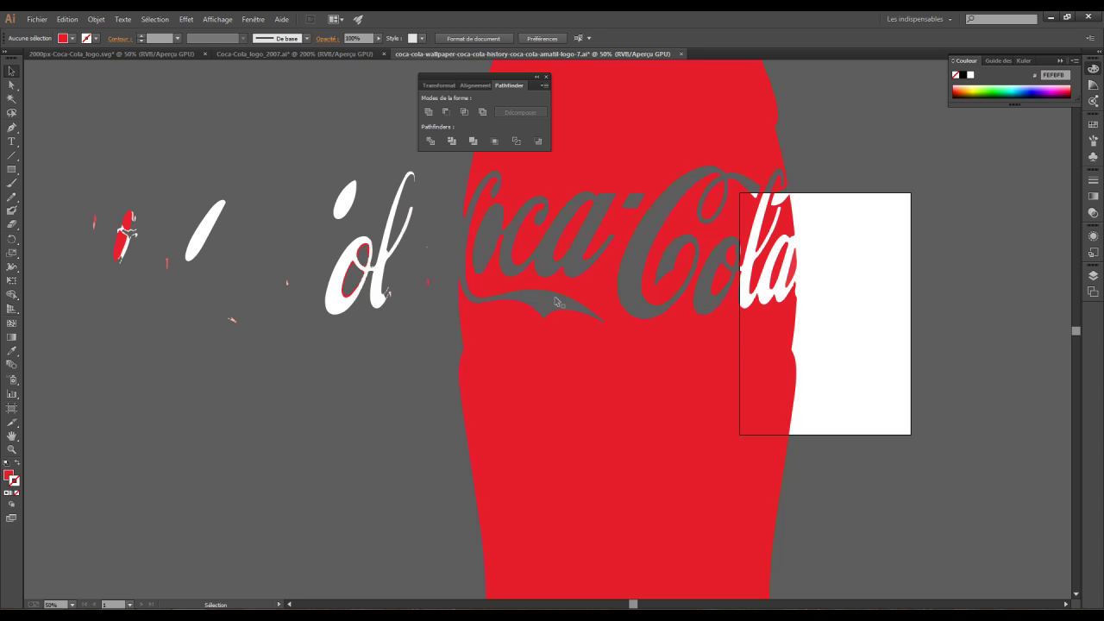
Try moving the bottle's red shape back across the loose letter pieces with direct selection, then undo the move
click(12, 85)
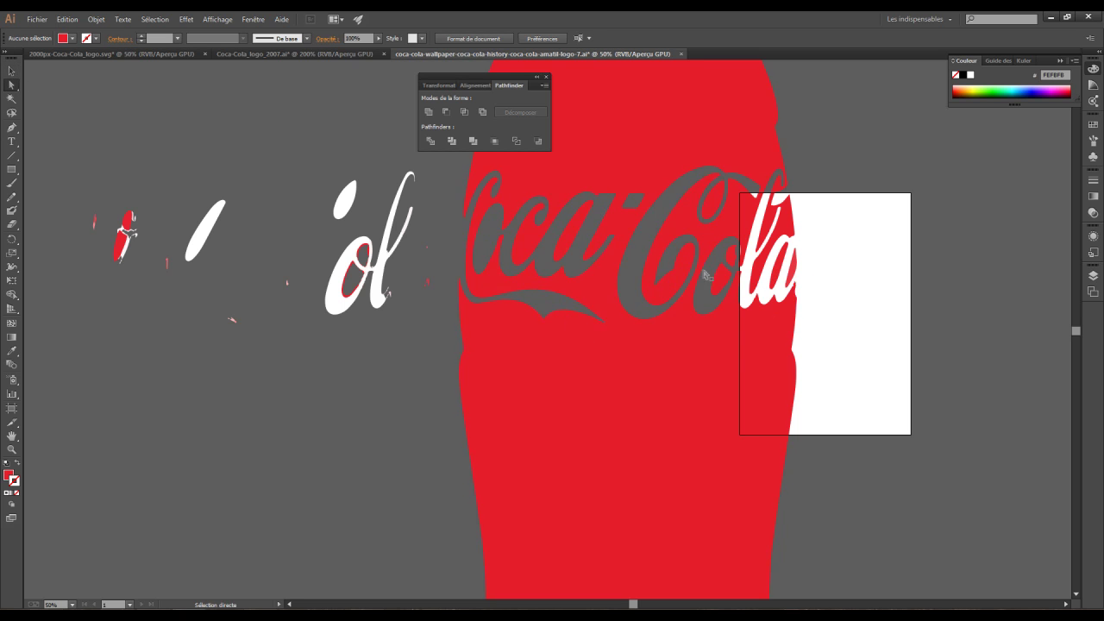
click(759, 213)
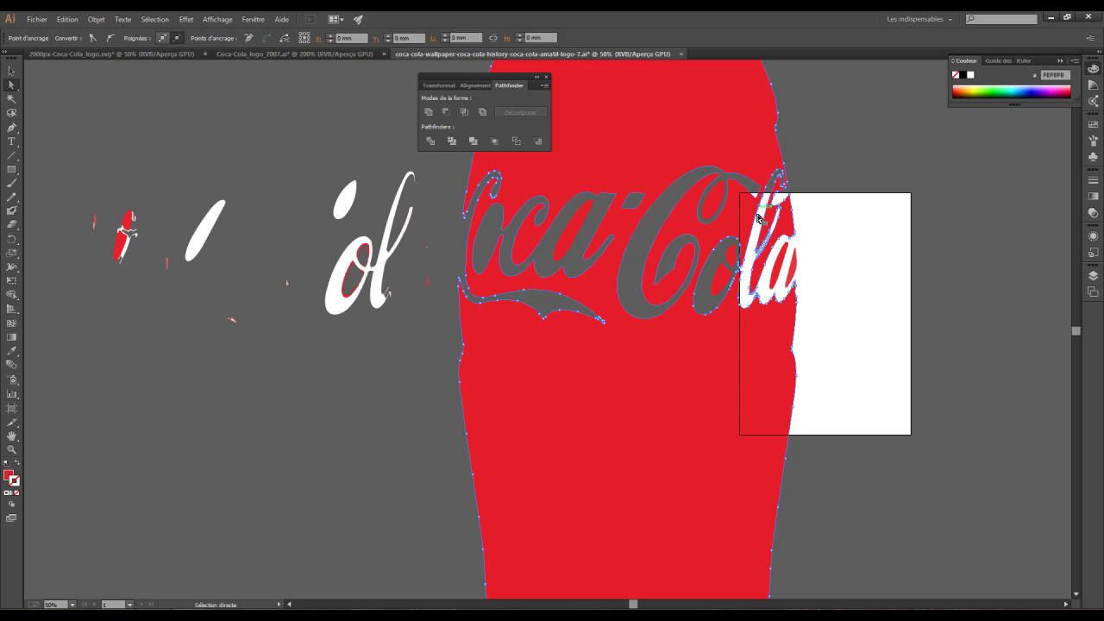
drag(756, 231, 232, 174)
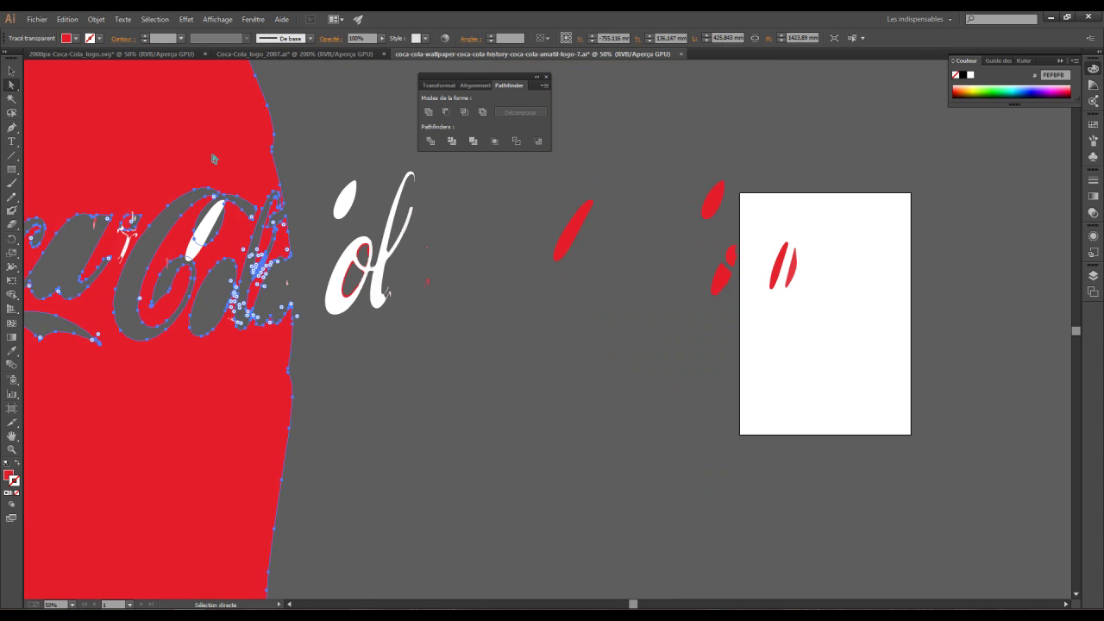
key(ctrl+z)
Try area-selecting the bottle and lettering anchors and moving them aside, undo the attempts, and deselect
key(ctrl+minus)
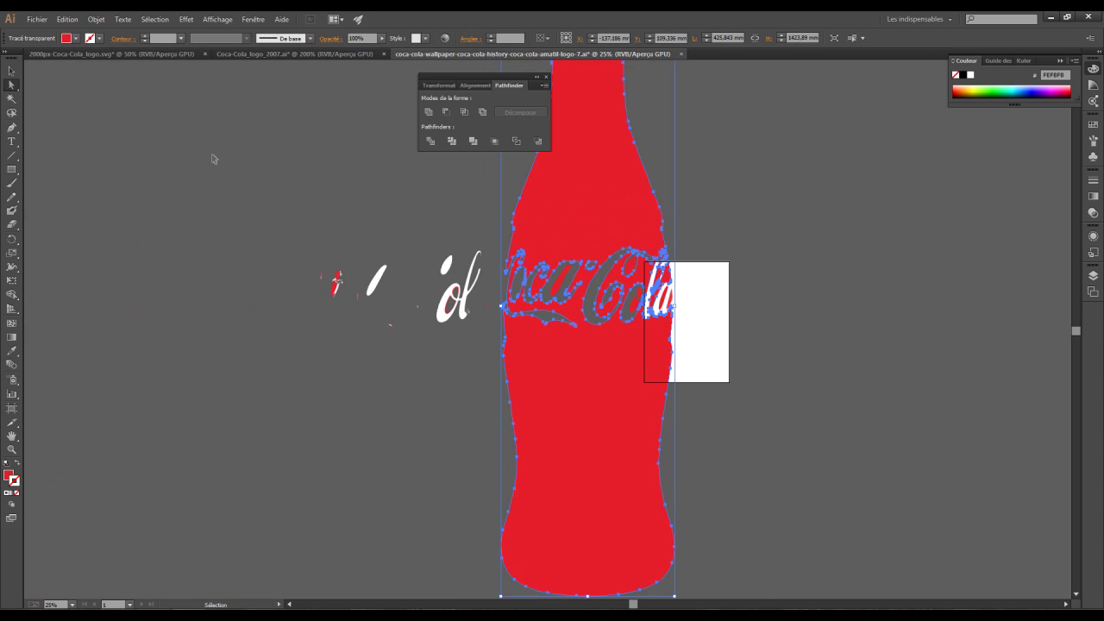
mouse_move(708, 135)
mouse_down()
mouse_move(557, 402)
mouse_move(552, 440)
mouse_up()
drag(552, 448, 866, 451)
key(ctrl+z)
drag(747, 151, 499, 470)
drag(584, 434, 845, 431)
key(ctrl+z)
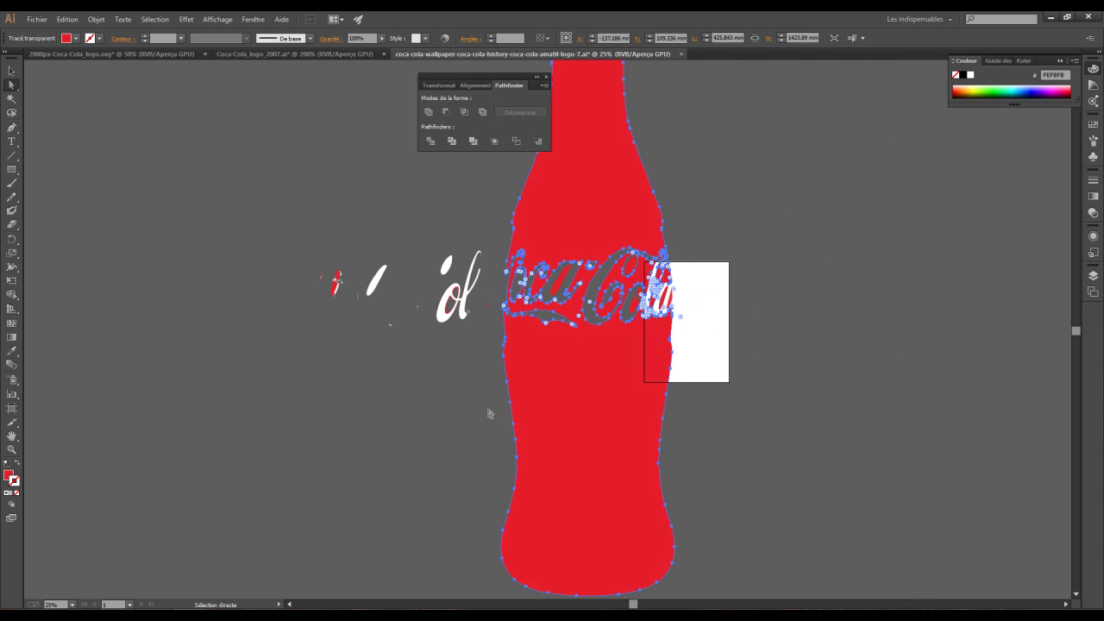
drag(481, 404, 687, 313)
drag(761, 212, 759, 214)
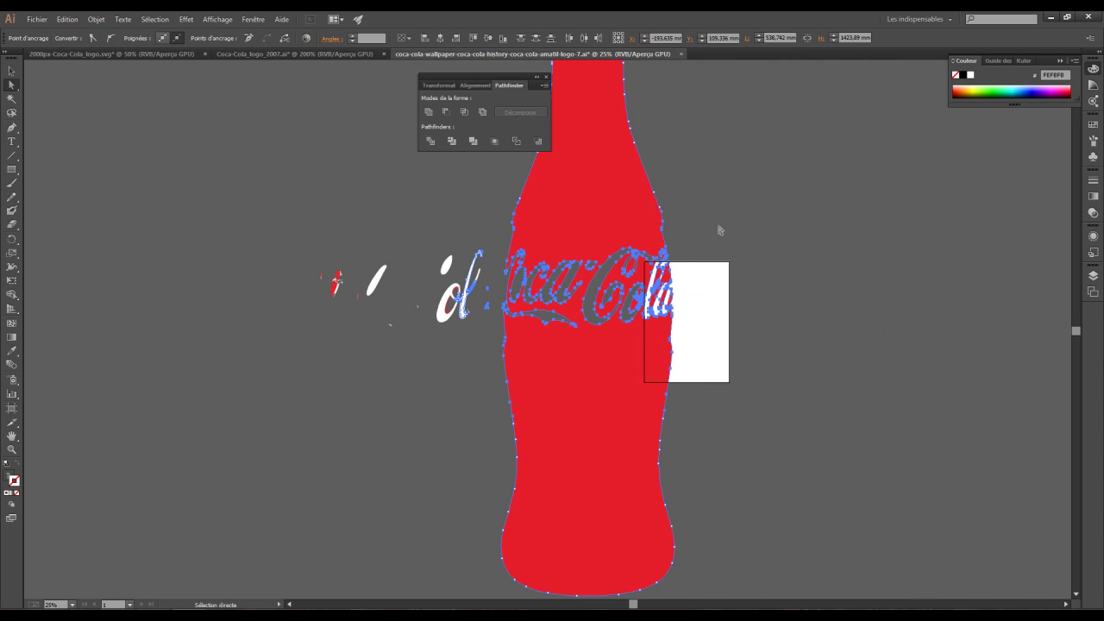
click(462, 227)
Undo the recent moves and the ungrouping to restore the divided bottle as one group
key(v)
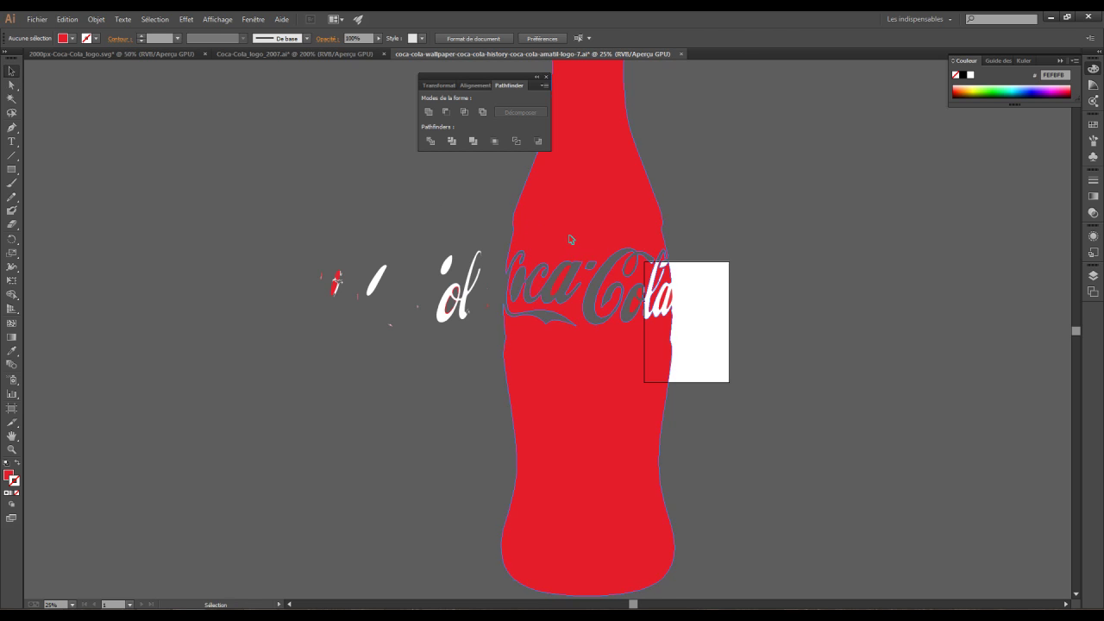
click(569, 239)
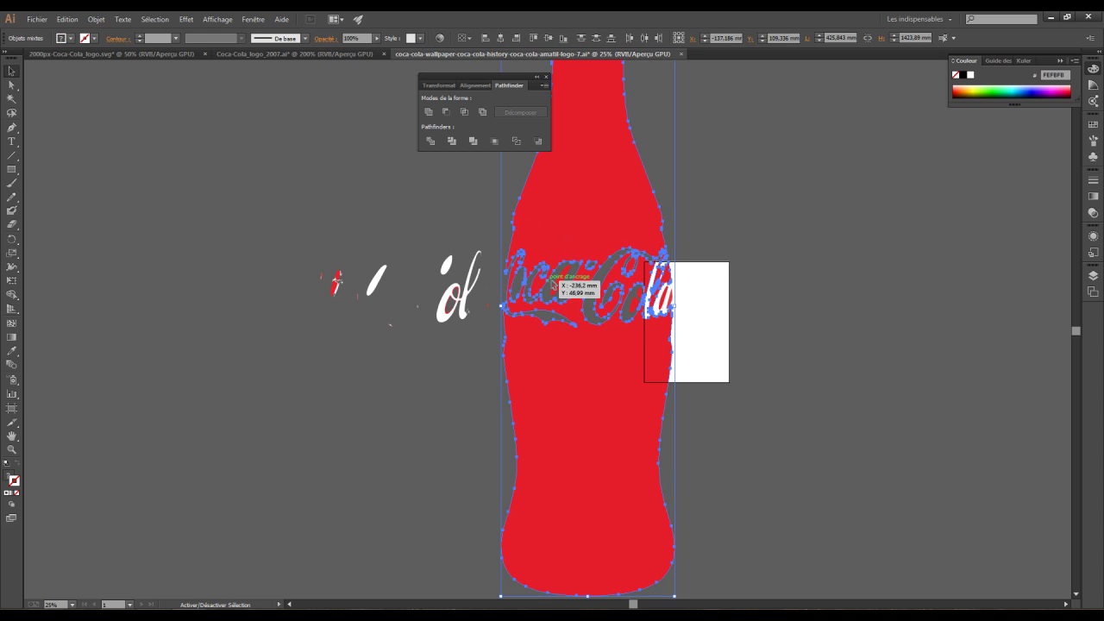
key(ctrl+z)
key(ctrl+z)
key(ctrl+z)
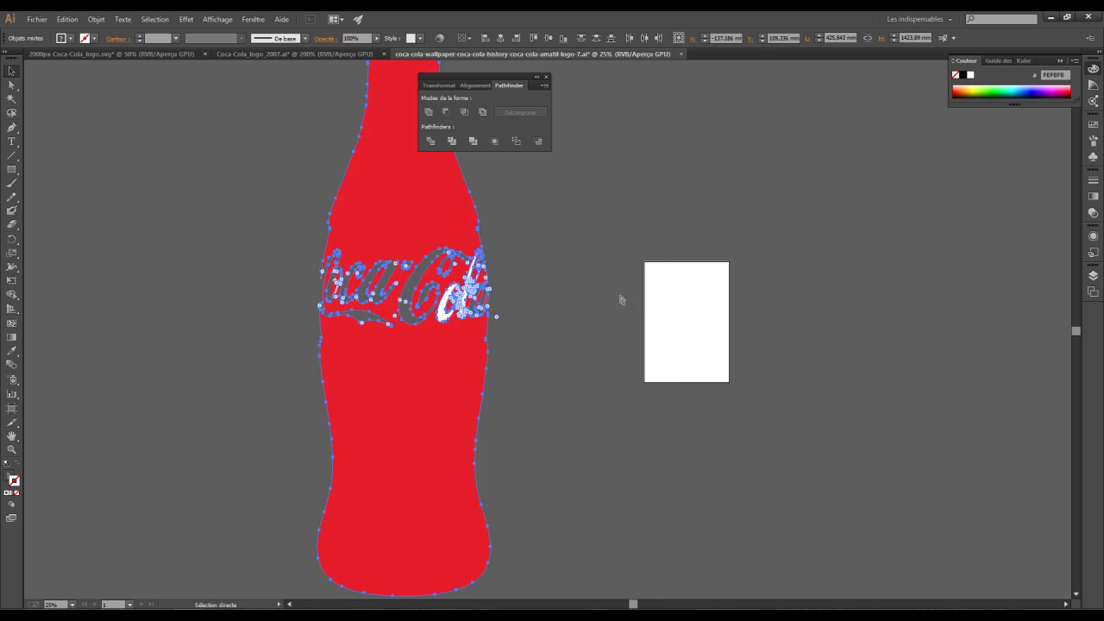
click(271, 250)
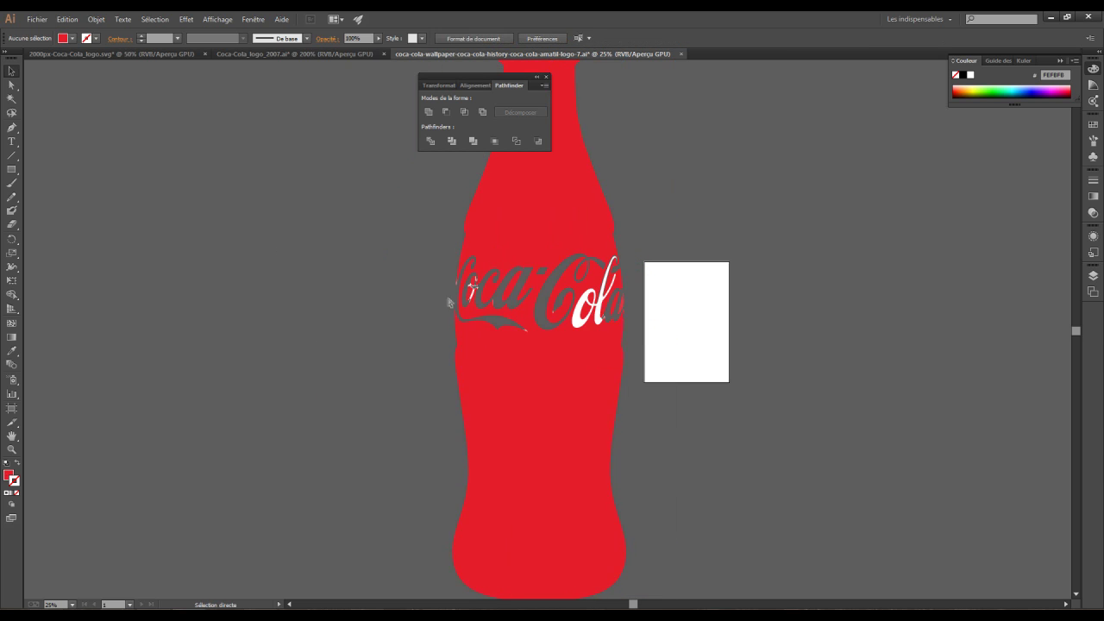
drag(451, 296, 289, 272)
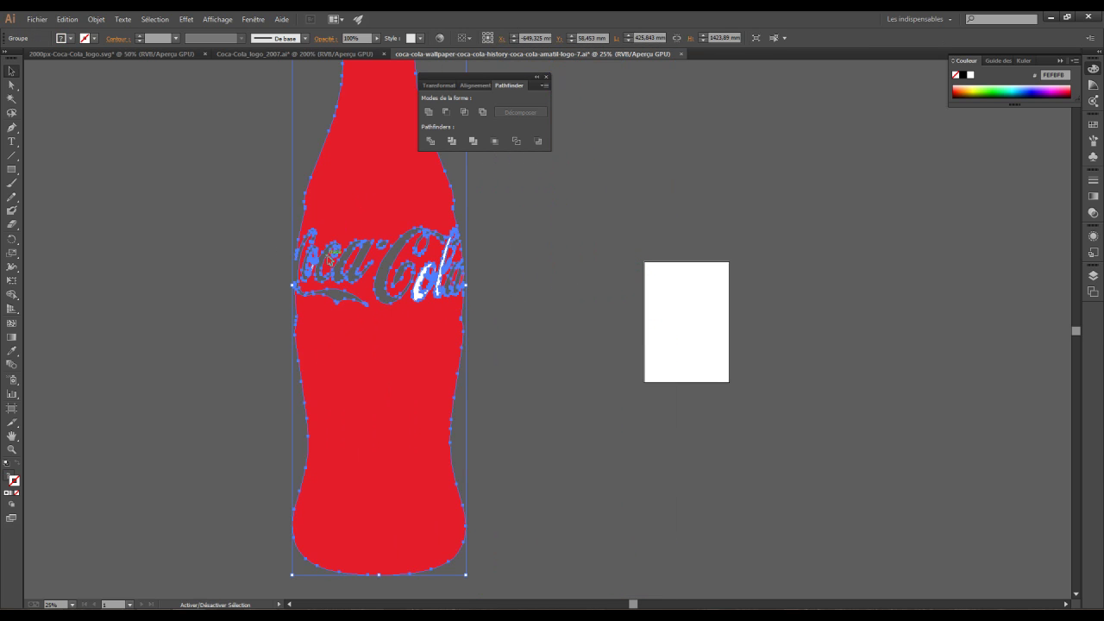
Ungroup the divided bottle artwork and clear the selection
click(11, 85)
click(88, 138)
click(344, 207)
click(11, 70)
click(190, 198)
right_click(358, 190)
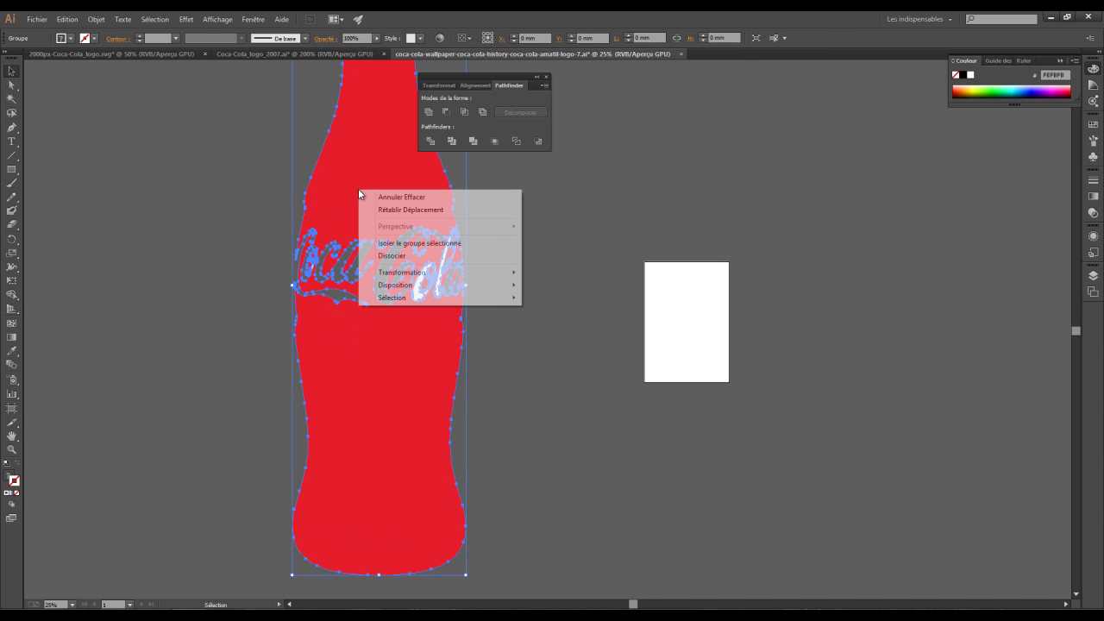
click(390, 255)
click(279, 184)
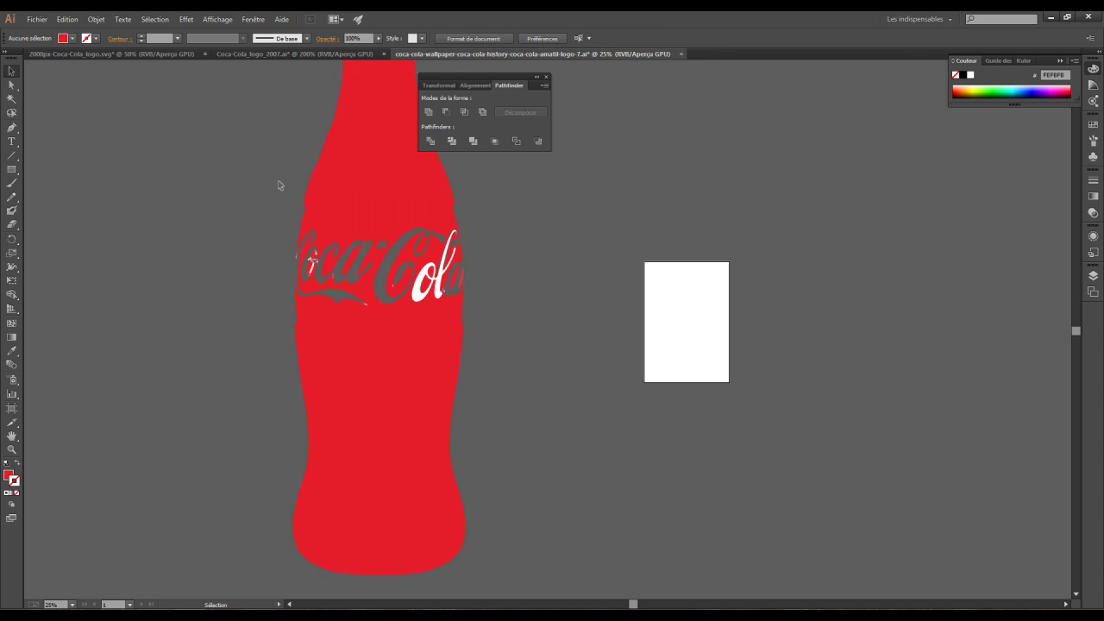
Move the red bottle shape off the leftover letter pieces to about X 509 mm, Y 66 mm, and deselect it
click(374, 176)
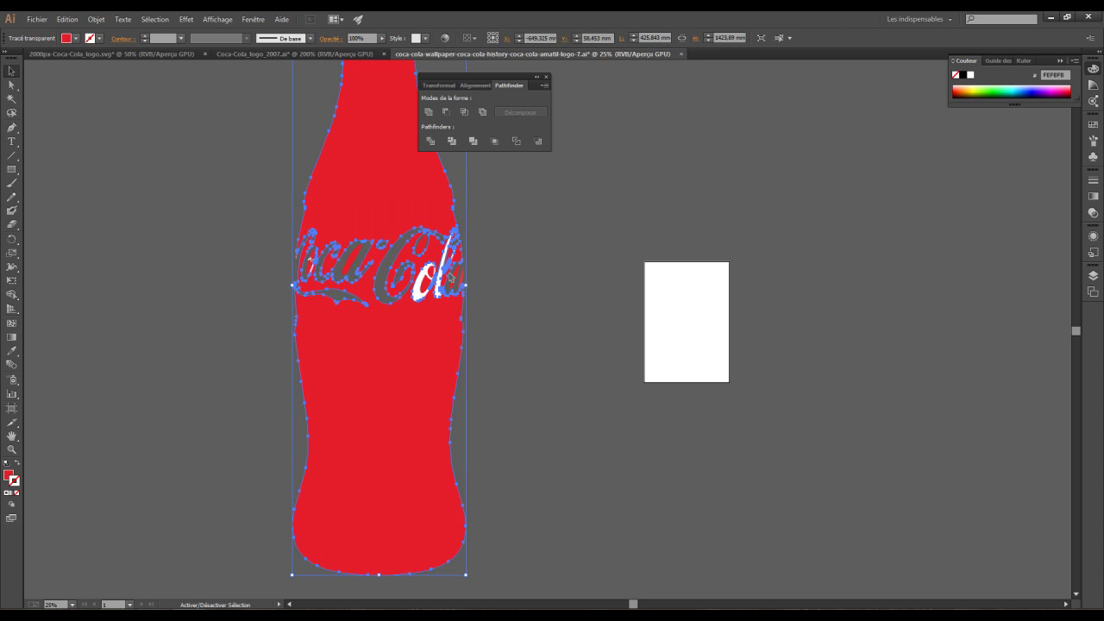
shift+click(441, 295)
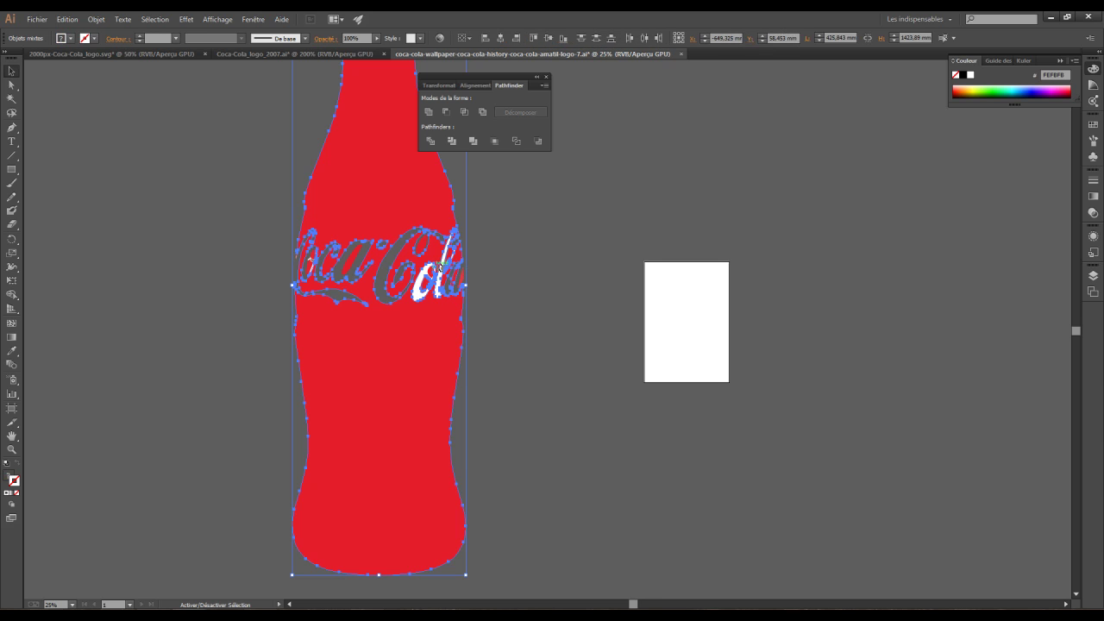
shift+click(451, 249)
shift+click(362, 267)
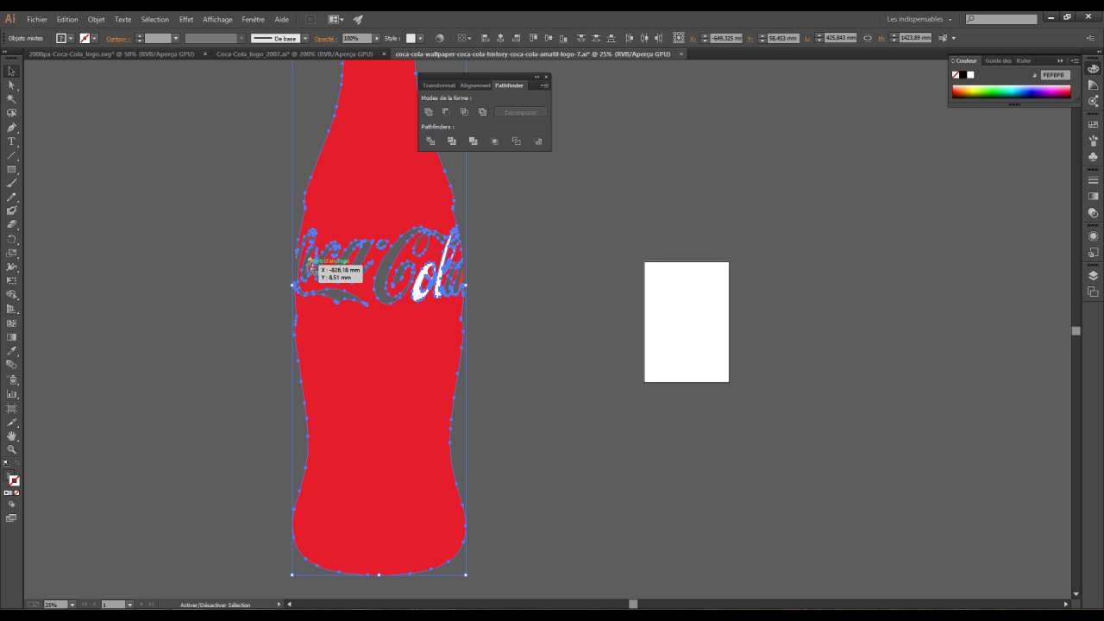
drag(345, 186, 808, 201)
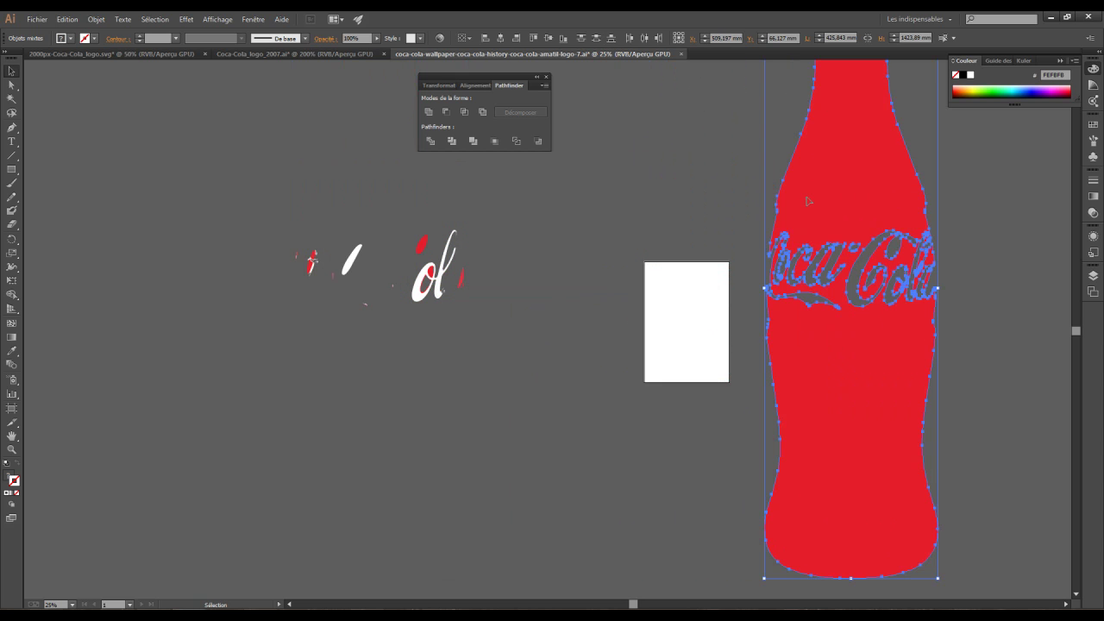
click(676, 186)
Delete all the leftover white and red letter pieces beside the bottle
key(ctrl+minus)
key(ctrl+minus)
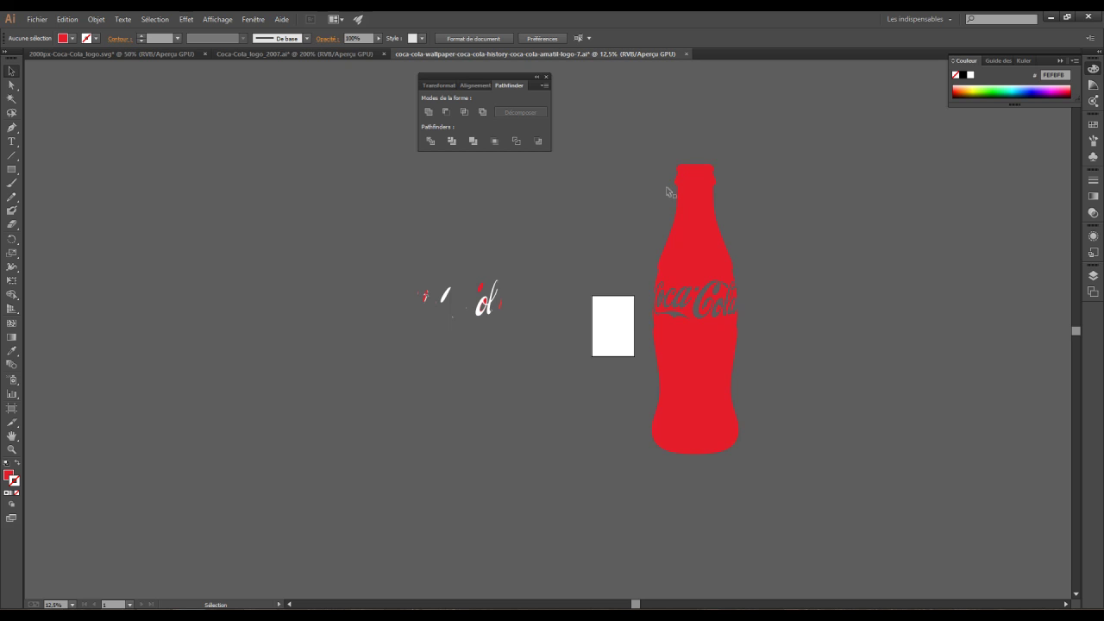
drag(319, 397, 319, 397)
key(Delete)
Draw a closed Pen tool shape over the bottle's lettering band, following the bottle's side edges
click(11, 127)
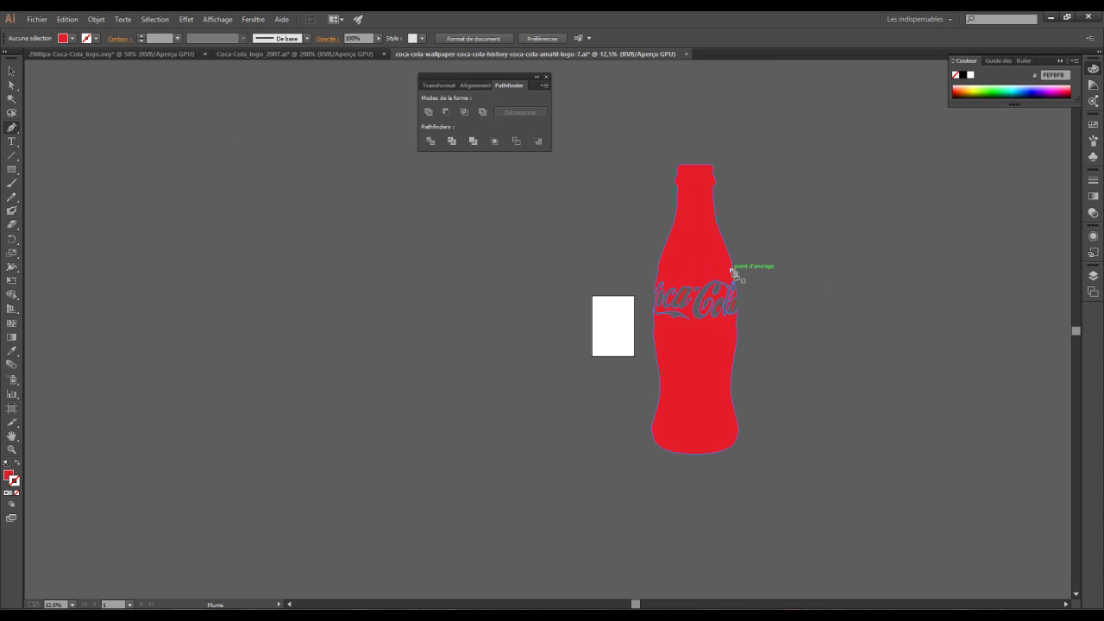
click(732, 270)
drag(737, 297, 736, 309)
click(737, 316)
click(723, 339)
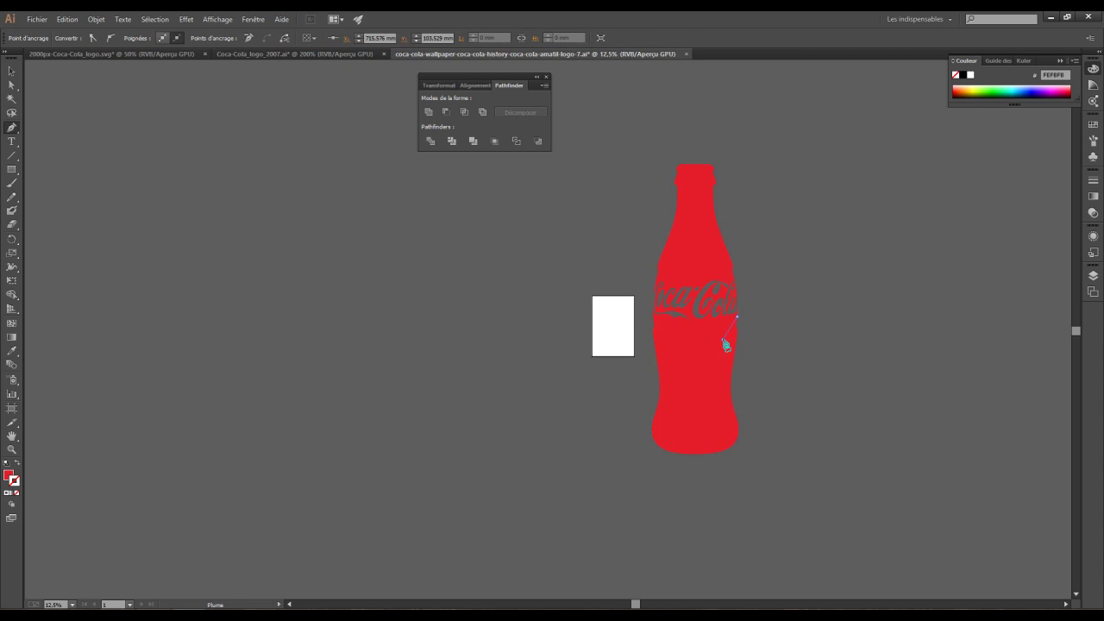
click(653, 317)
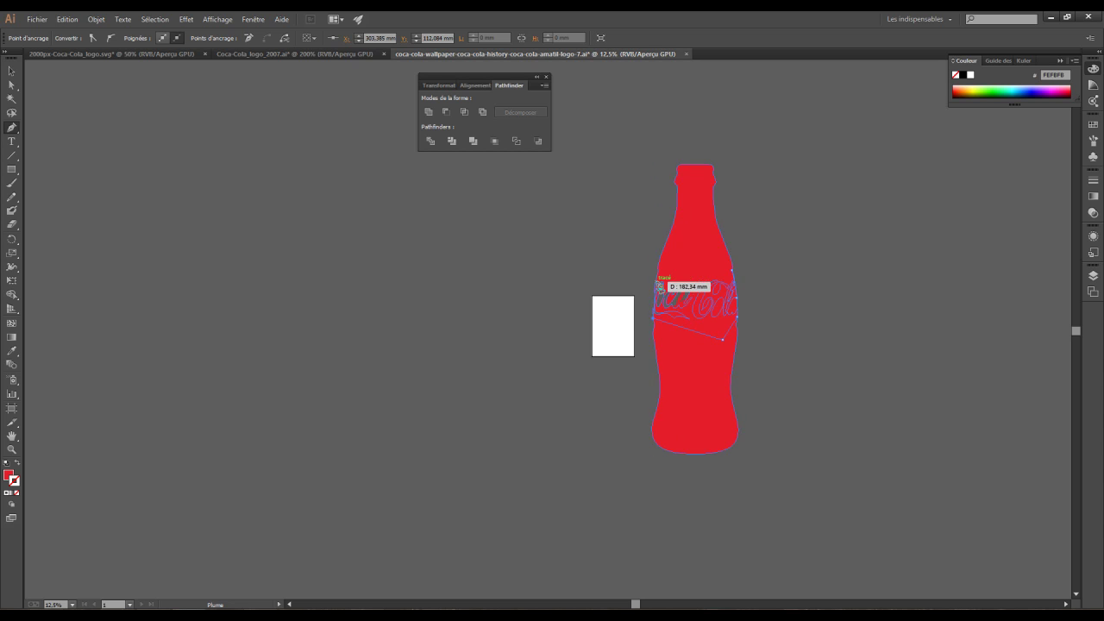
drag(659, 271, 672, 271)
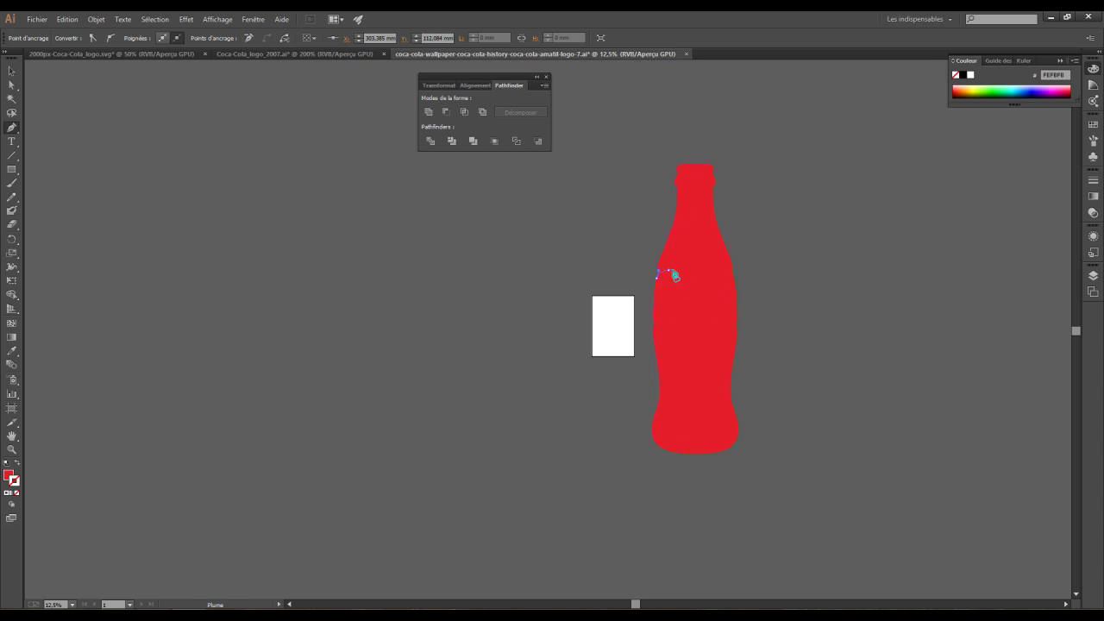
click(732, 271)
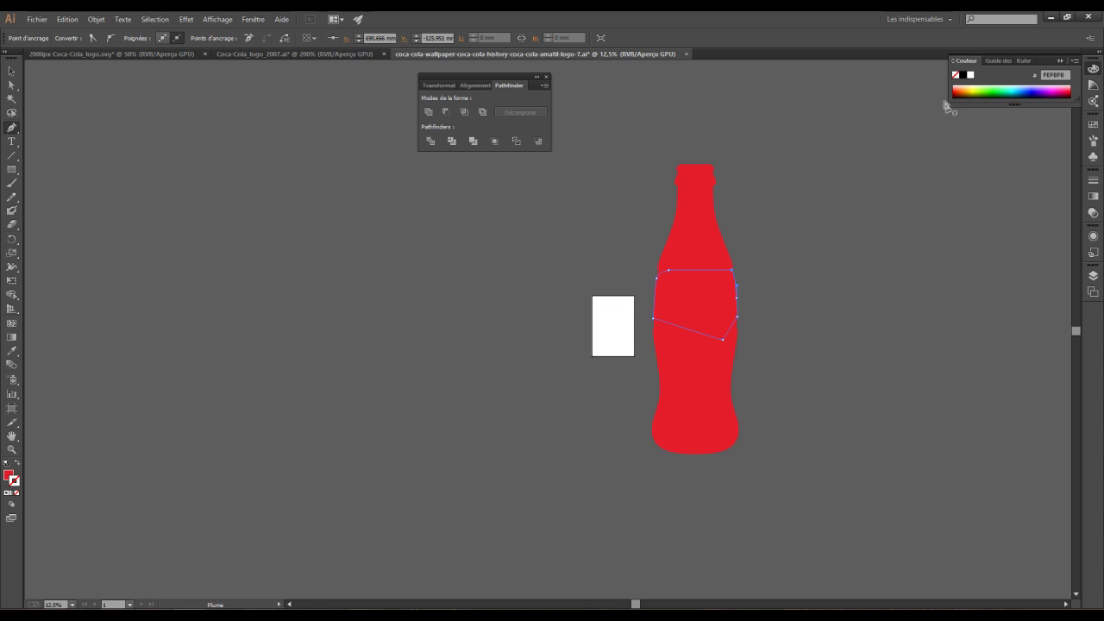
Fill the drawn shape with dark blue 10007F and remove its stroke
click(1036, 92)
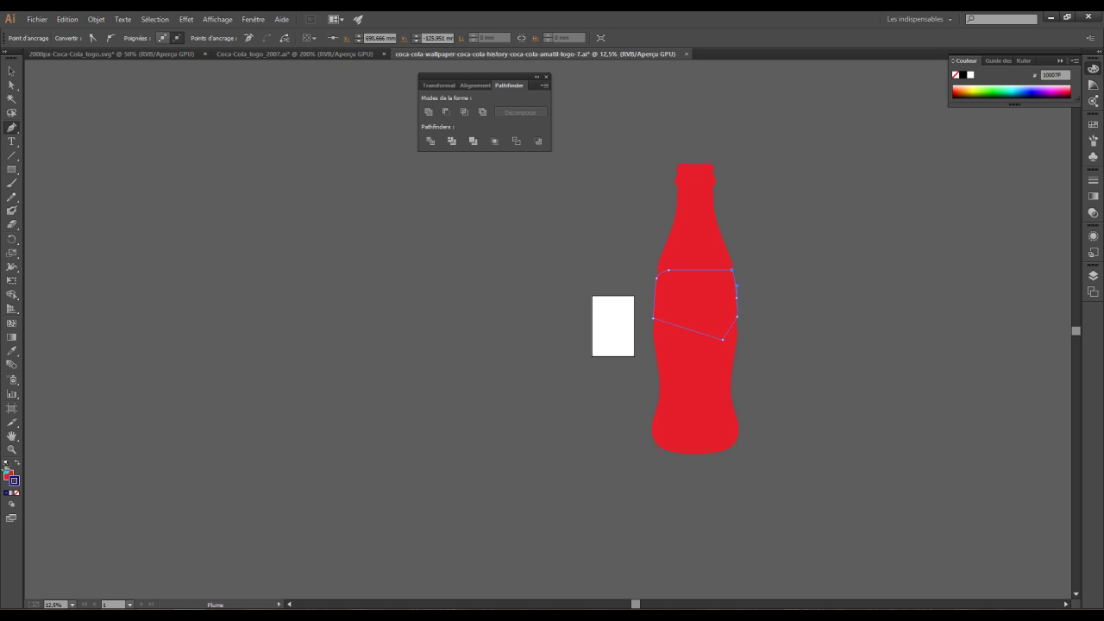
click(15, 464)
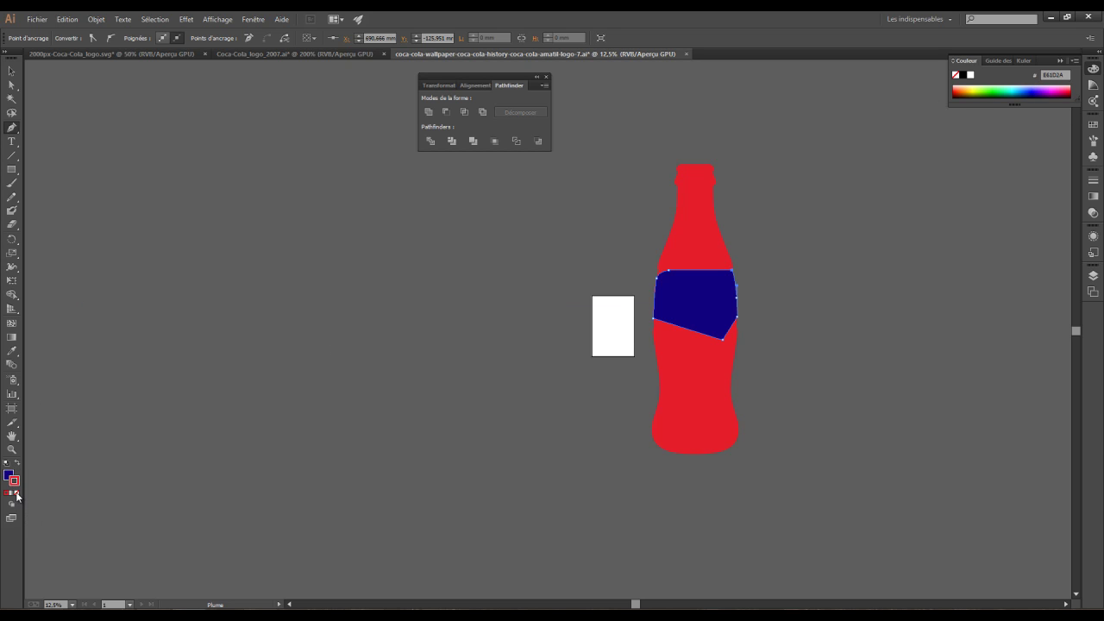
click(12, 70)
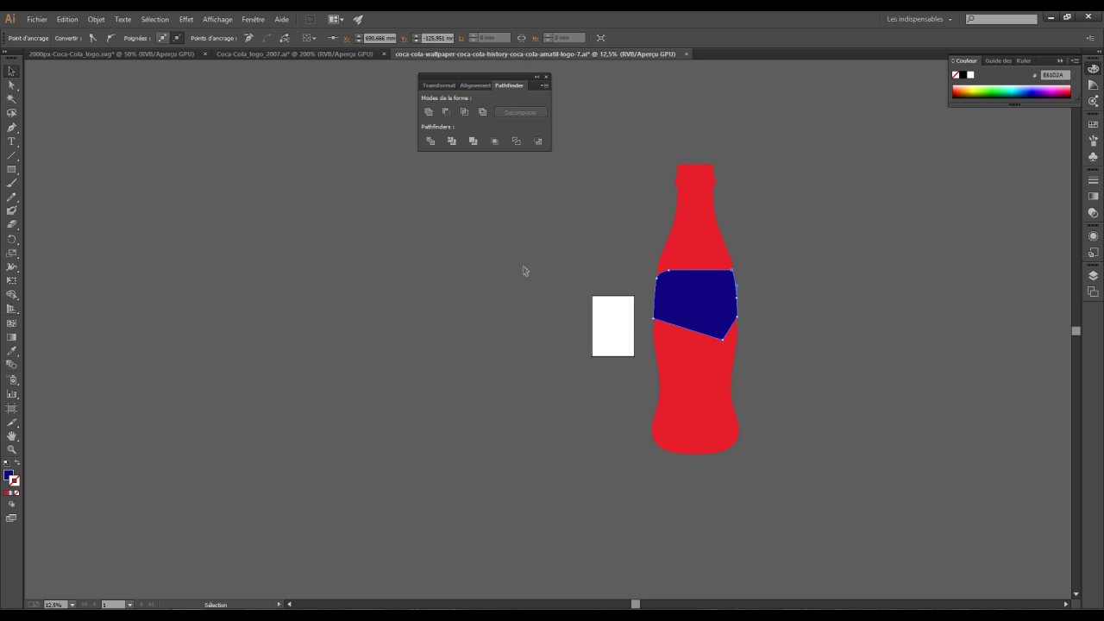
Send the blue shape to the back behind the red bottle and deselect it
right_click(690, 296)
mouse_move(732, 454)
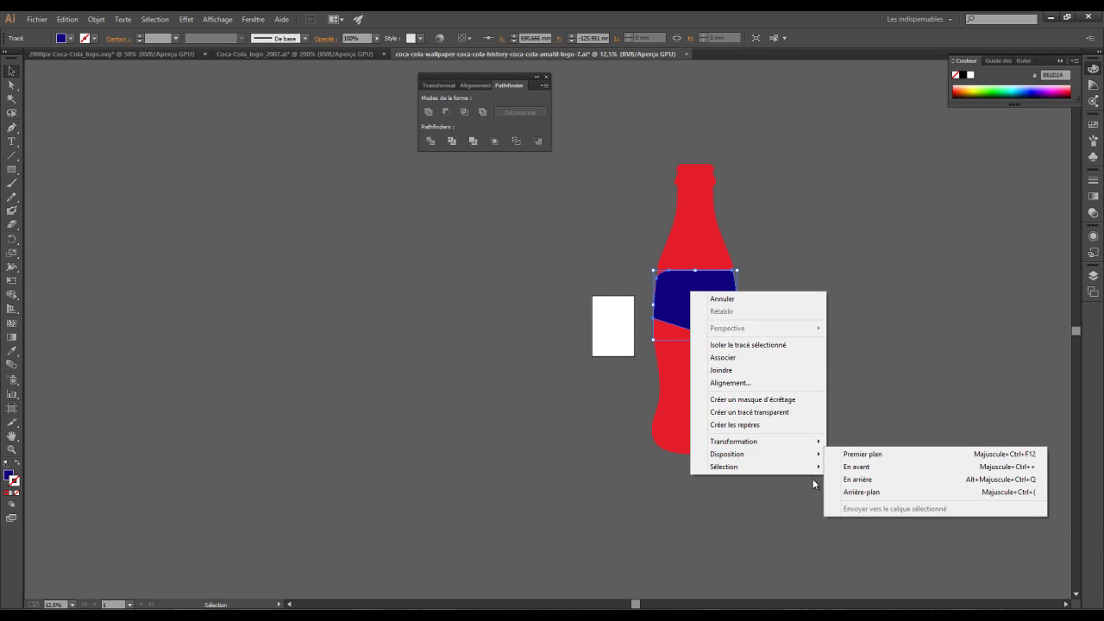
click(849, 492)
click(814, 301)
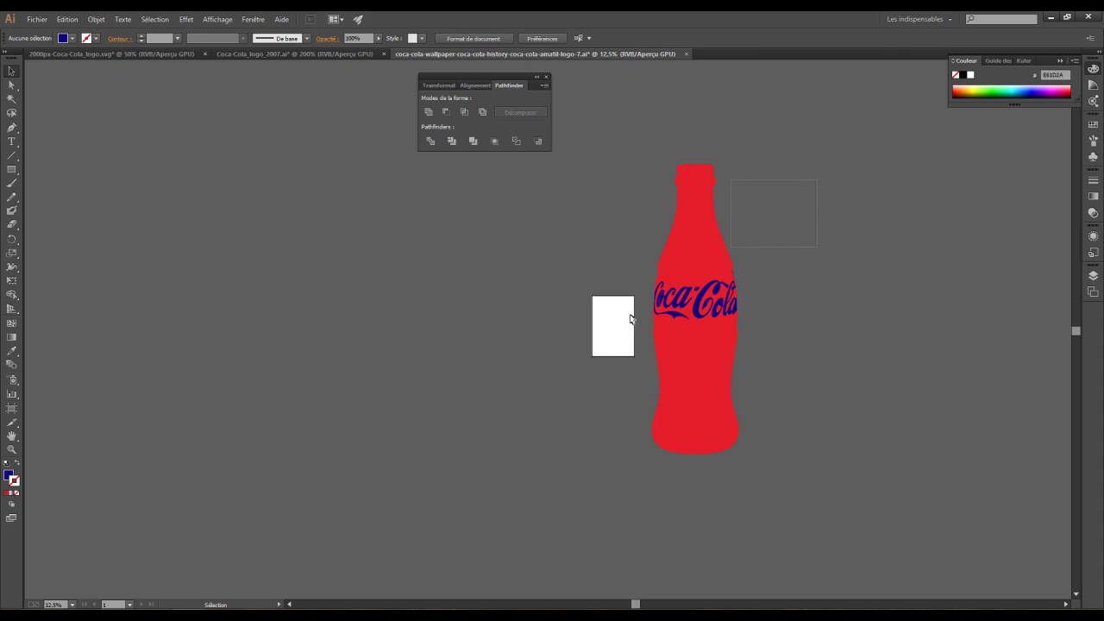
Delete the bottle and the blue shape from the document
key(ctrl+a)
key(Delete)
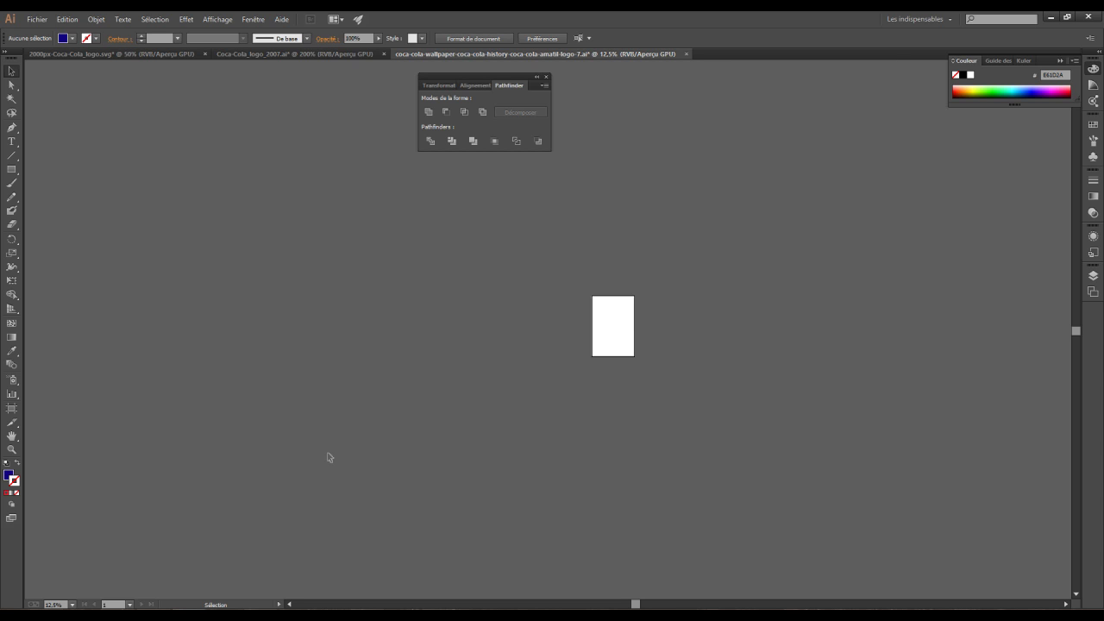
Open 6.jpg in Illustrator from the bras feu folder of OneDrive Entreprise in File Explorer
click(43, 614)
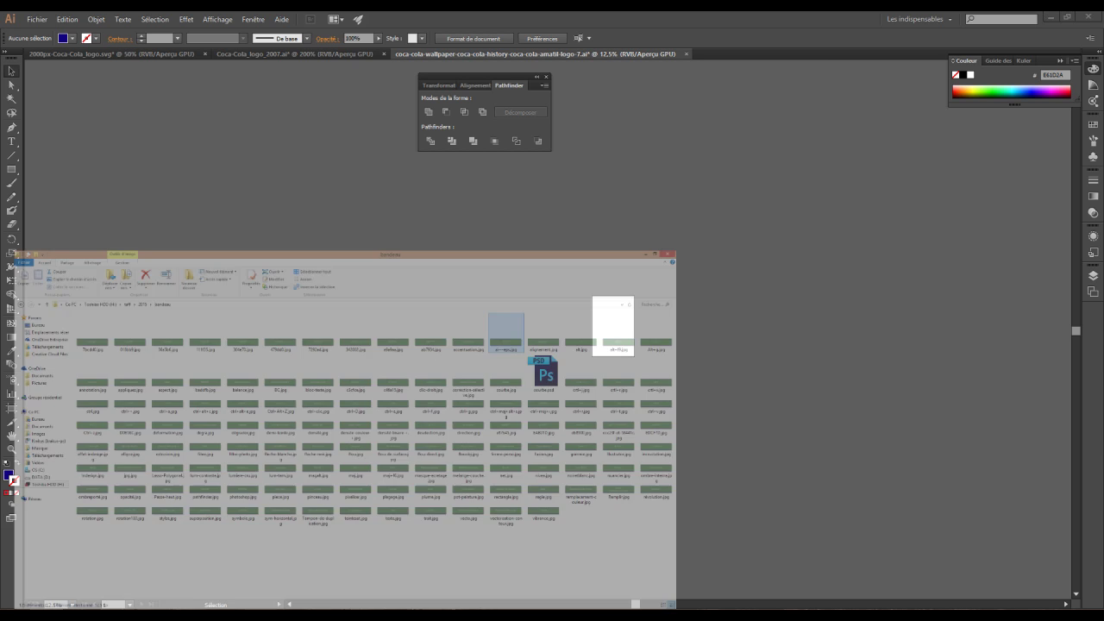
click(38, 162)
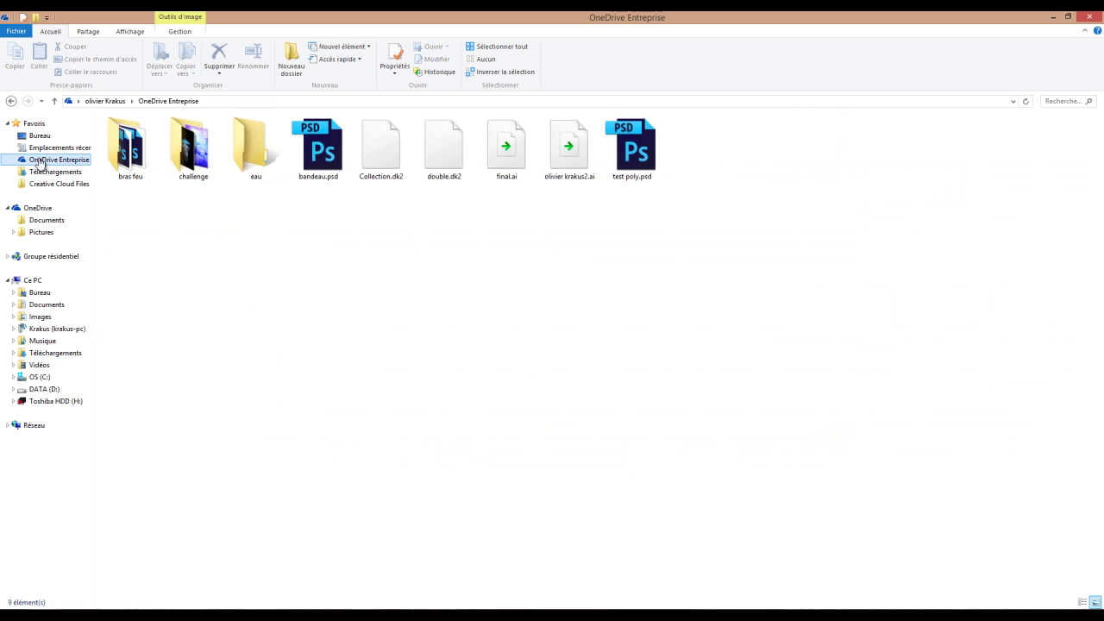
double_click(128, 146)
drag(571, 140, 749, 37)
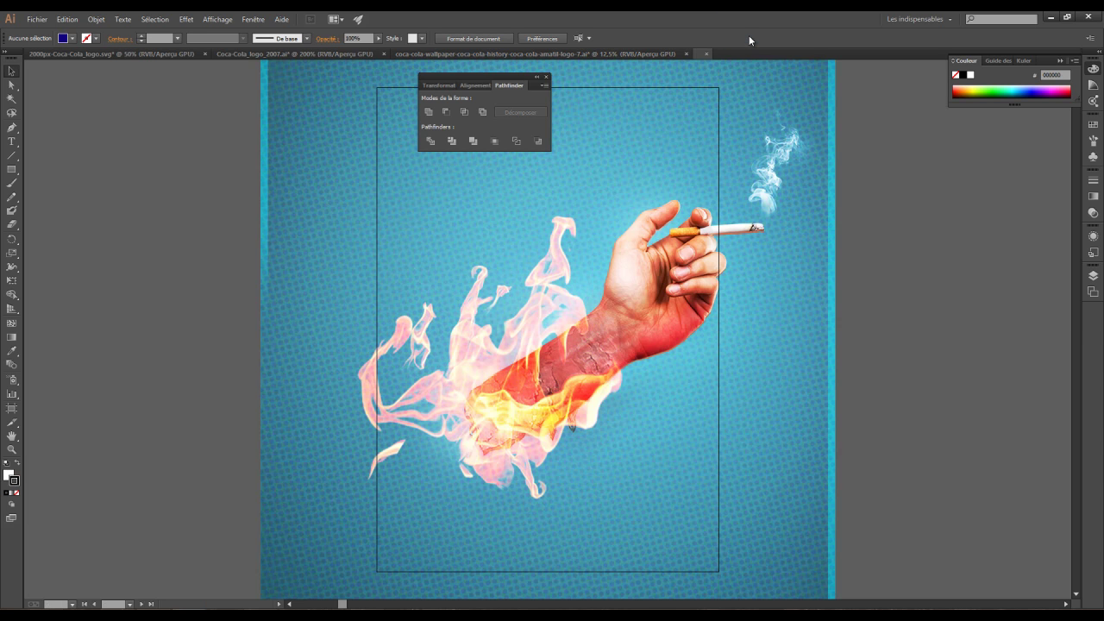
key(ctrl+minus)
key(ctrl+minus)
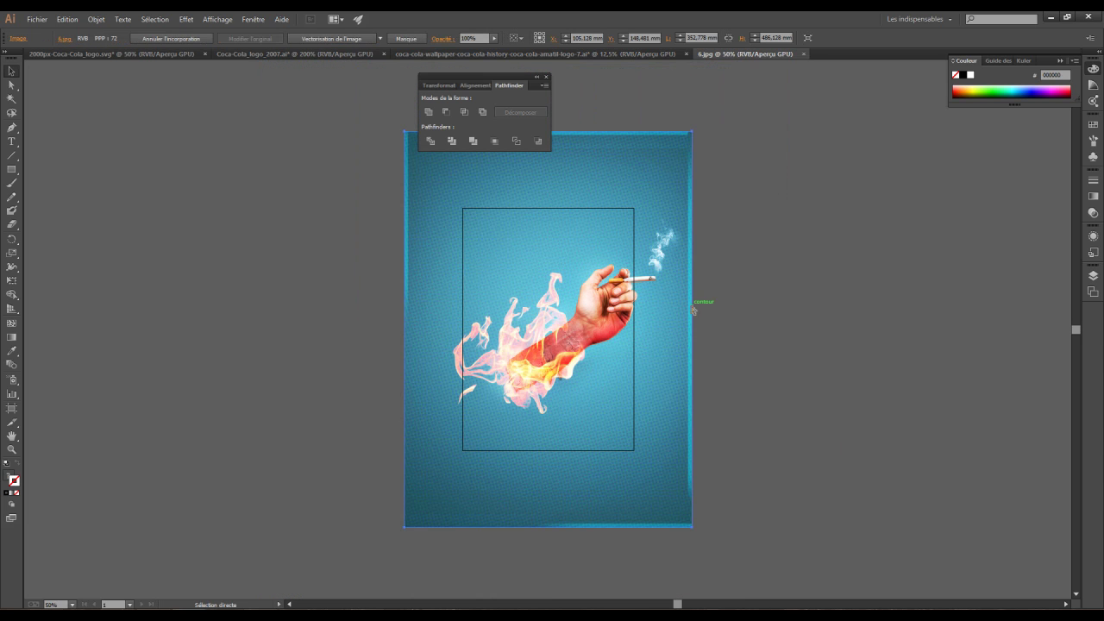
Close the Pathfinder panel and trace the burning arm image with the Photo haute fidélité preset
click(546, 78)
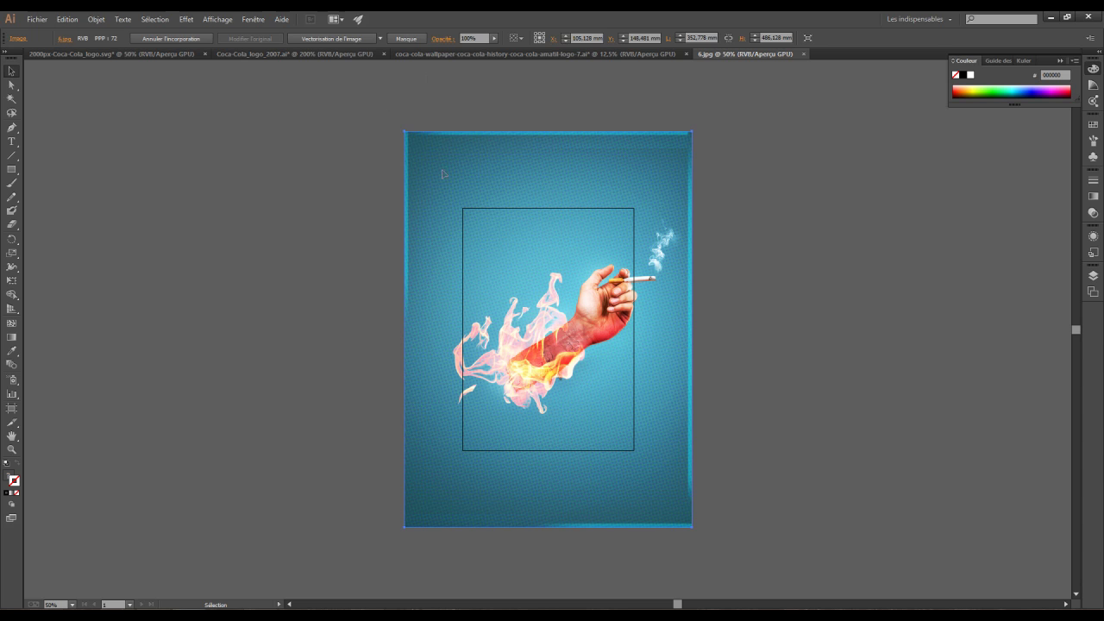
click(332, 37)
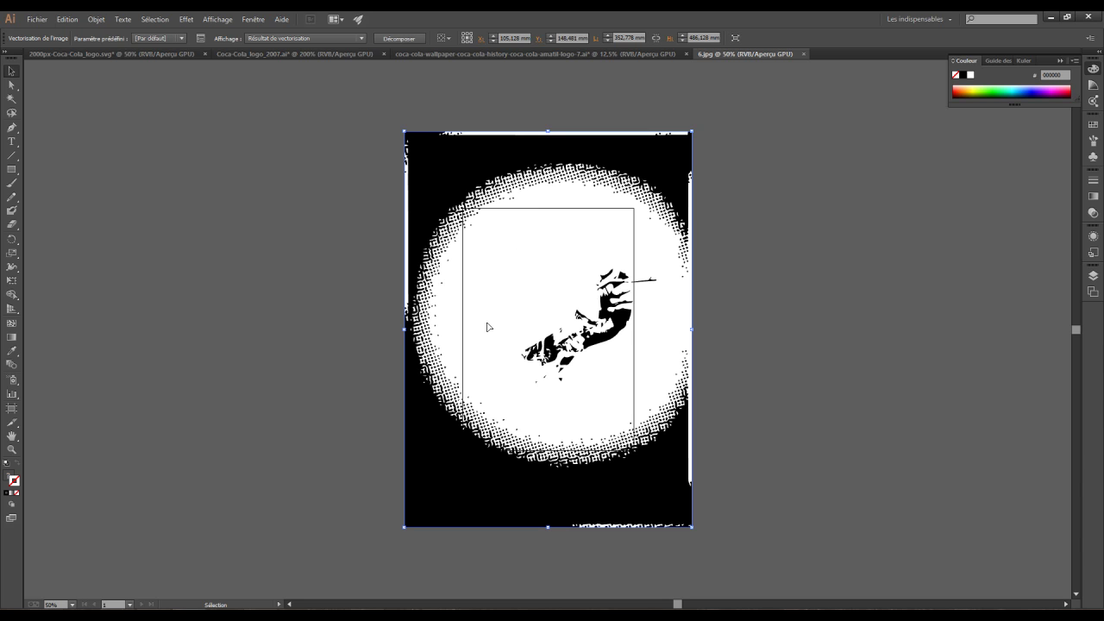
click(181, 39)
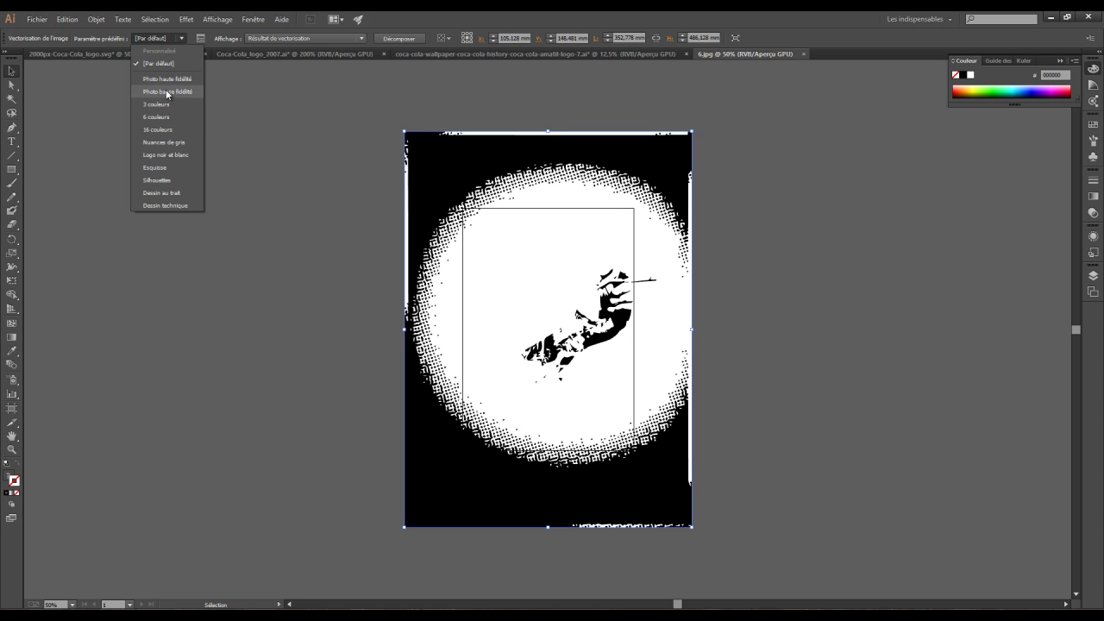
click(170, 80)
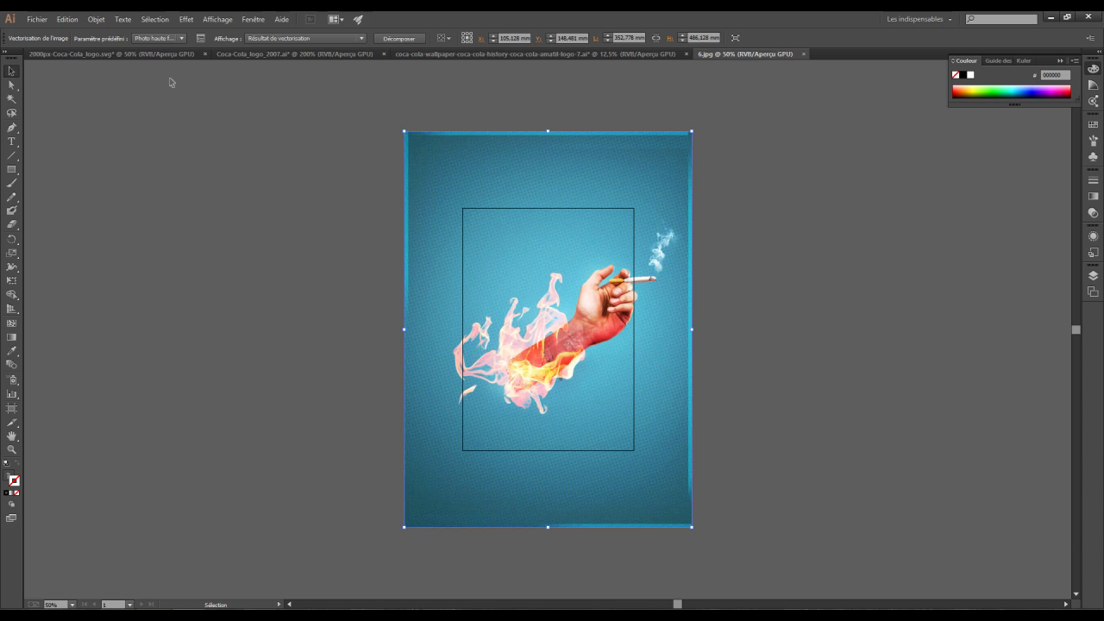
Move the traced arm image to about X 68 mm, Y 148.5 mm
click(849, 293)
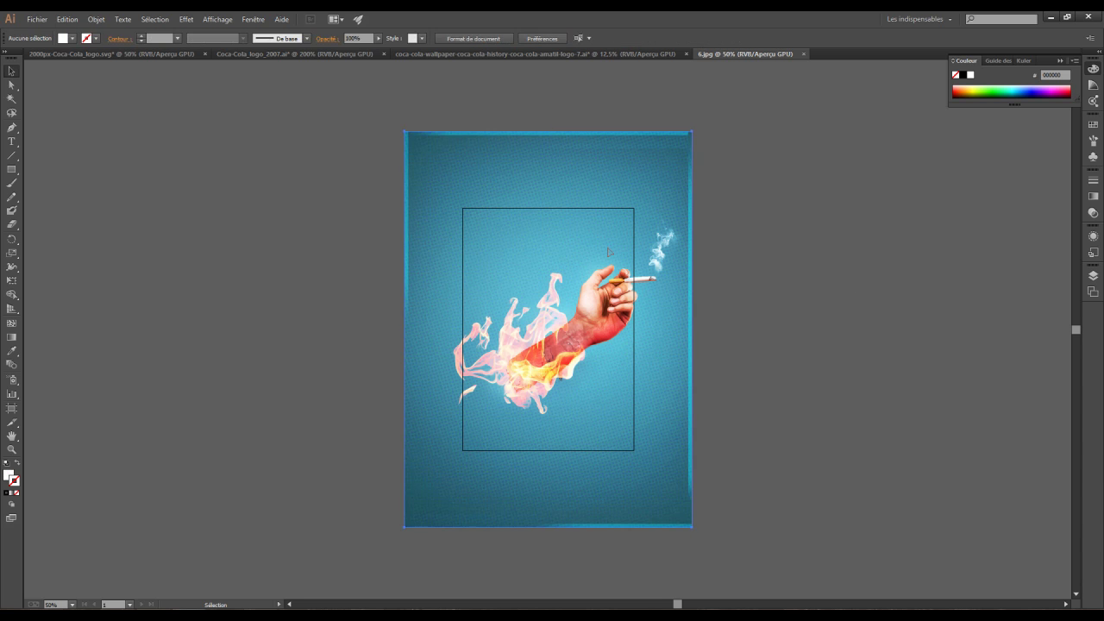
click(638, 164)
mouse_move(550, 209)
mouse_down()
mouse_move(291, 185)
mouse_move(529, 223)
mouse_up()
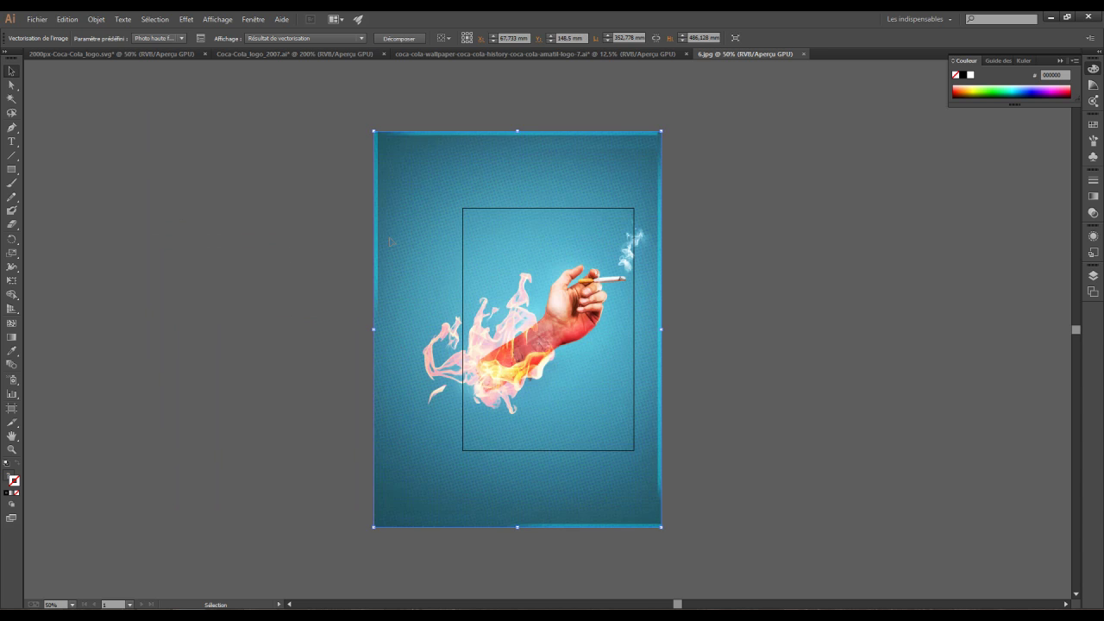
Check the tracing detail on the hand and flames, and expand the traced image into vector paths
key(ctrl+plus)
key(ctrl+plus)
key(ctrl+plus)
key(ctrl+plus)
key(ctrl+plus)
key(ctrl+plus)
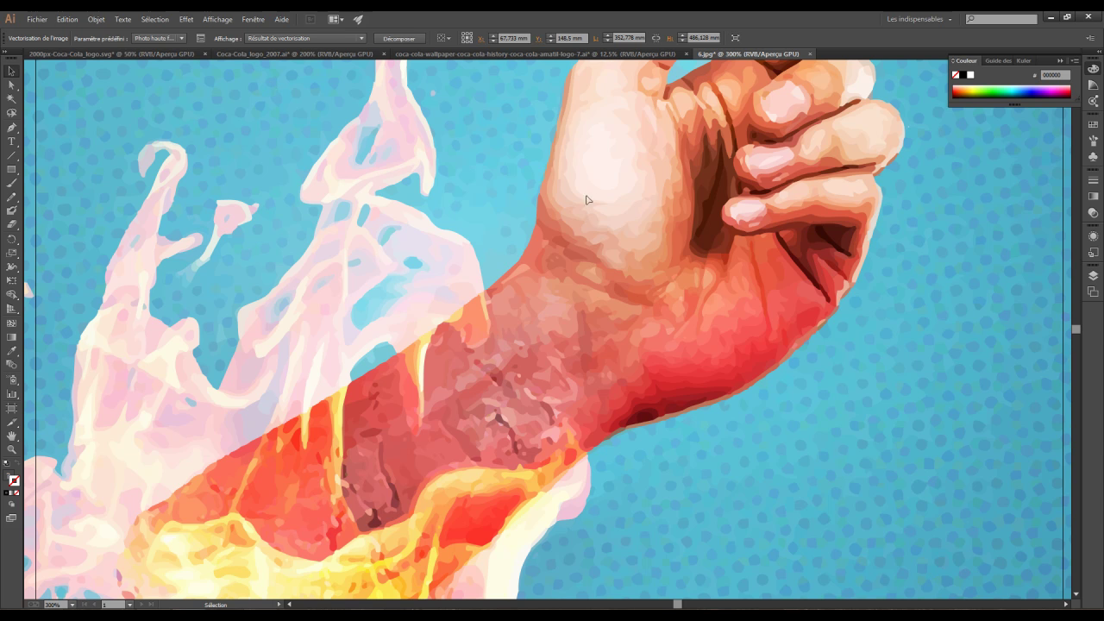
click(389, 41)
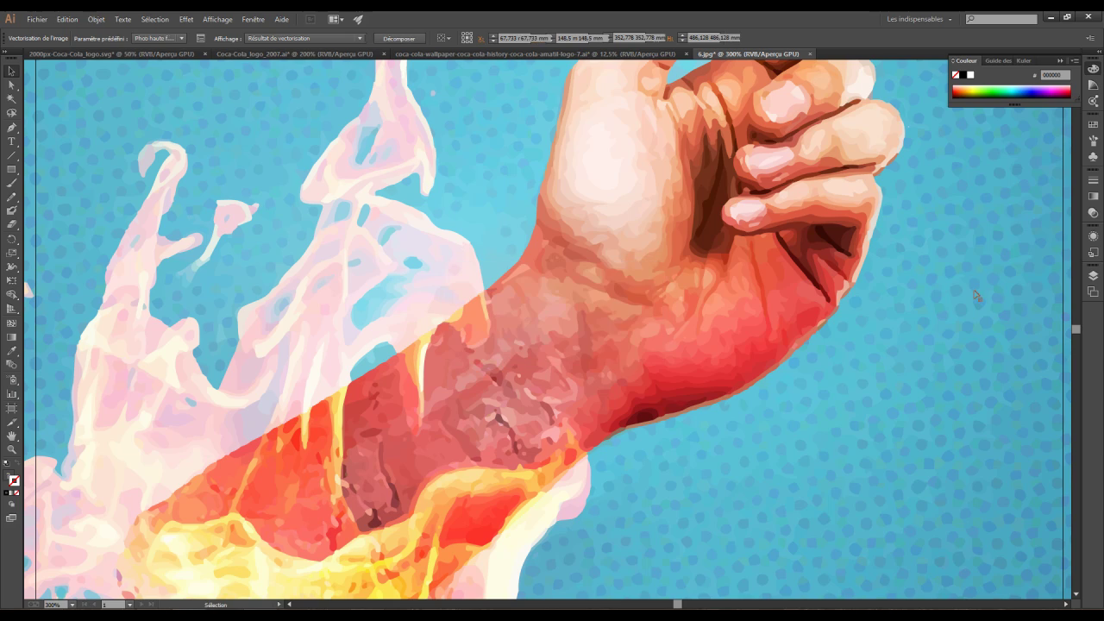
Examine the density of the expanded artwork's paths in outline mode, and return to the color preview
key(ctrl+minus)
key(ctrl+minus)
key(ctrl+minus)
key(ctrl+minus)
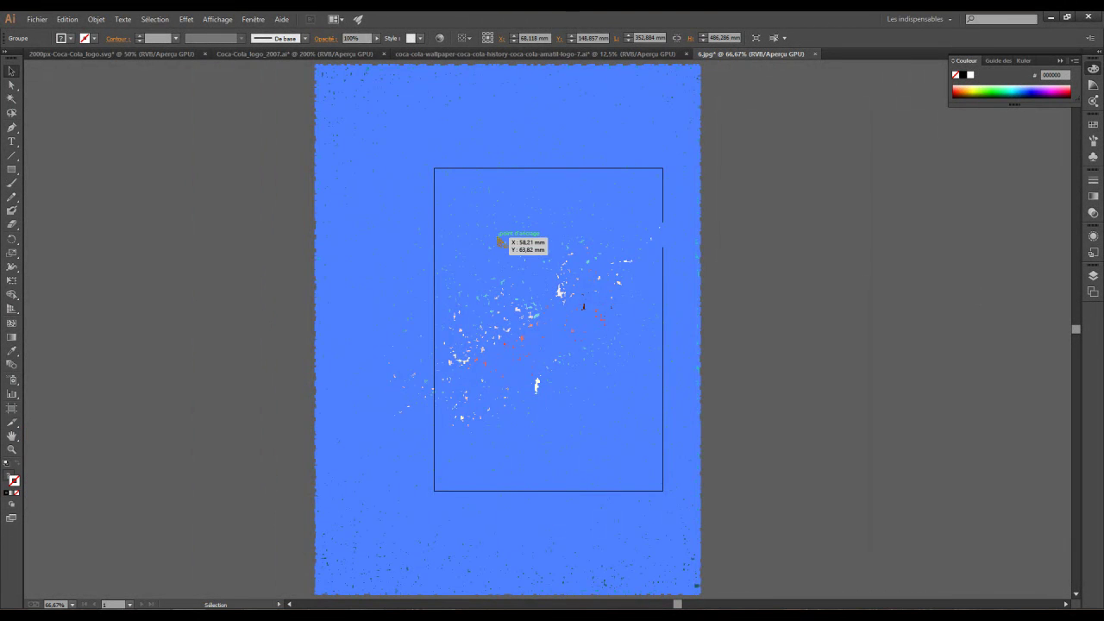
key(ctrl+plus)
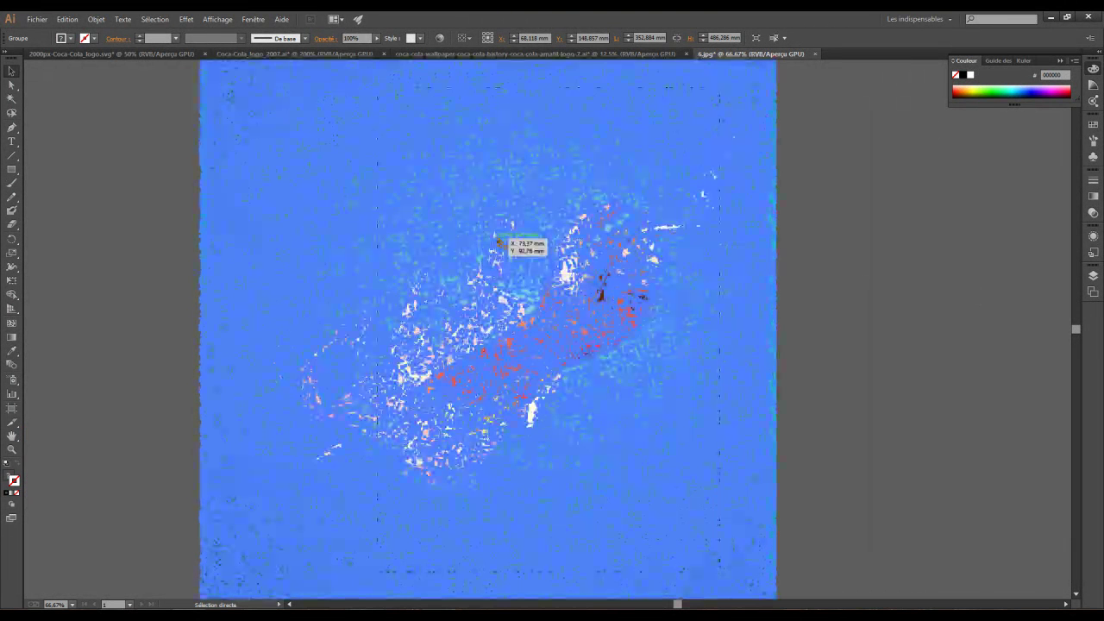
key(ctrl+minus)
key(ctrl+y)
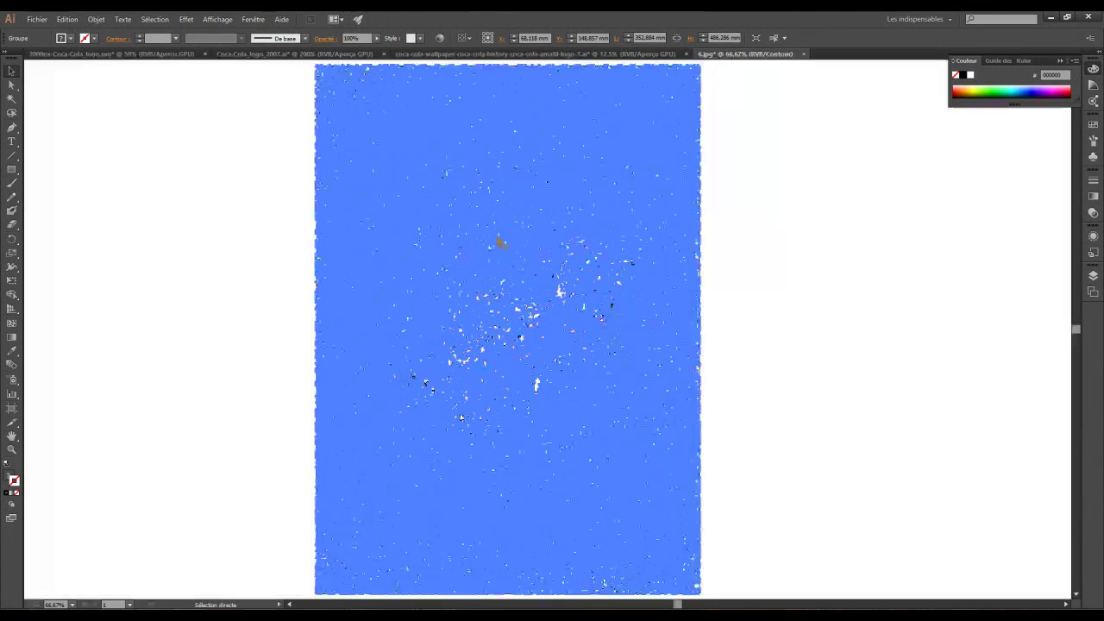
click(739, 204)
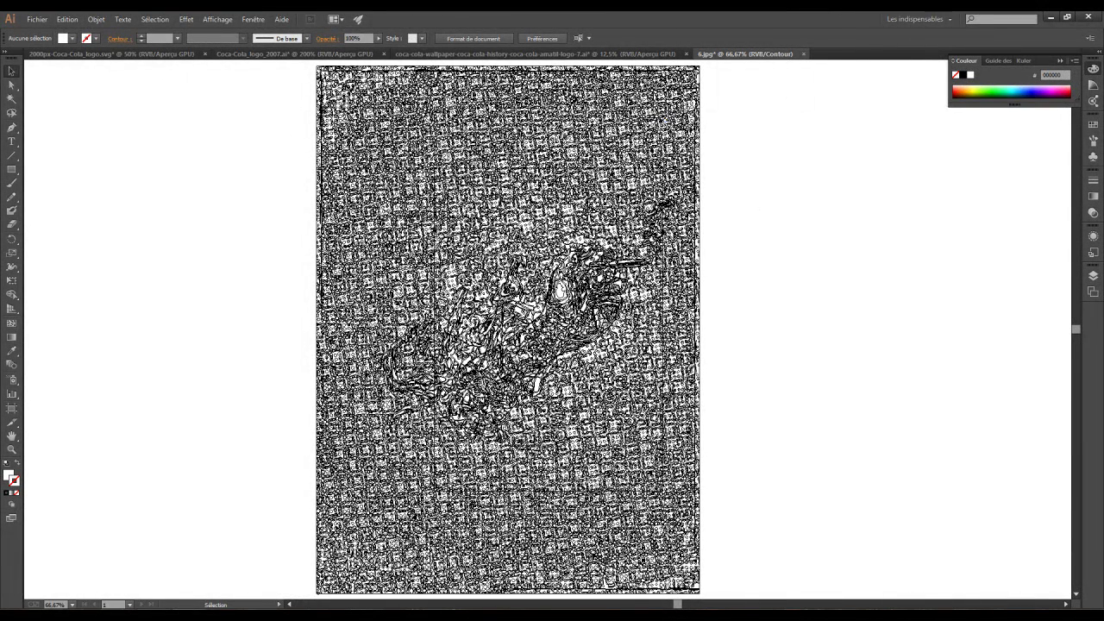
key(ctrl+y)
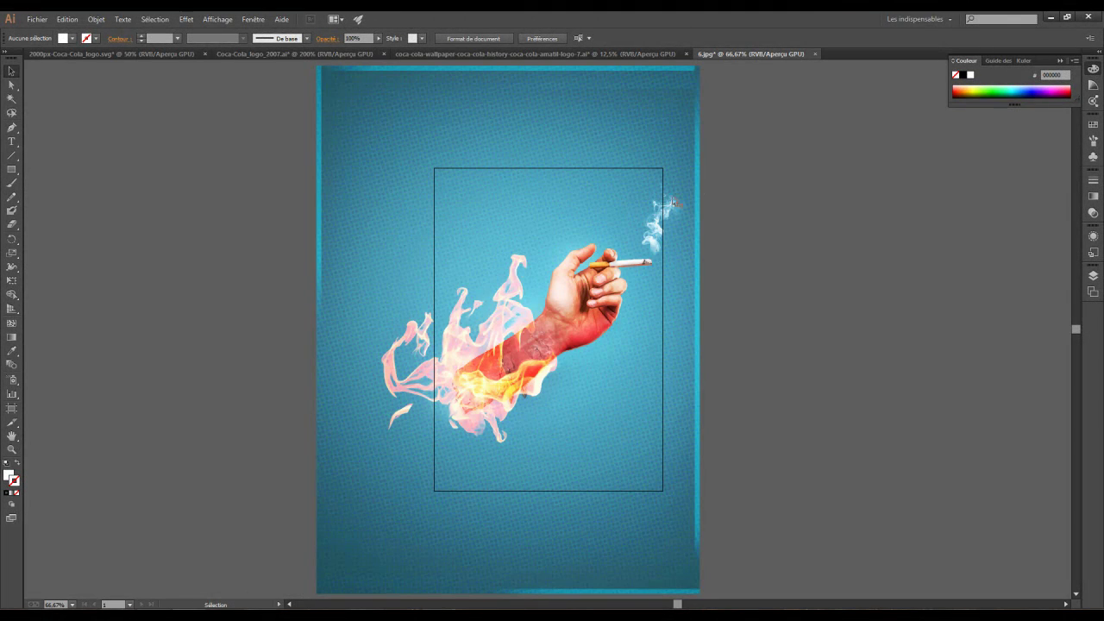
Stop the running trace of the burning arm image and close 6.jpg without saving its changes
click(656, 223)
click(785, 233)
key(ctrl+alt+shift+s)
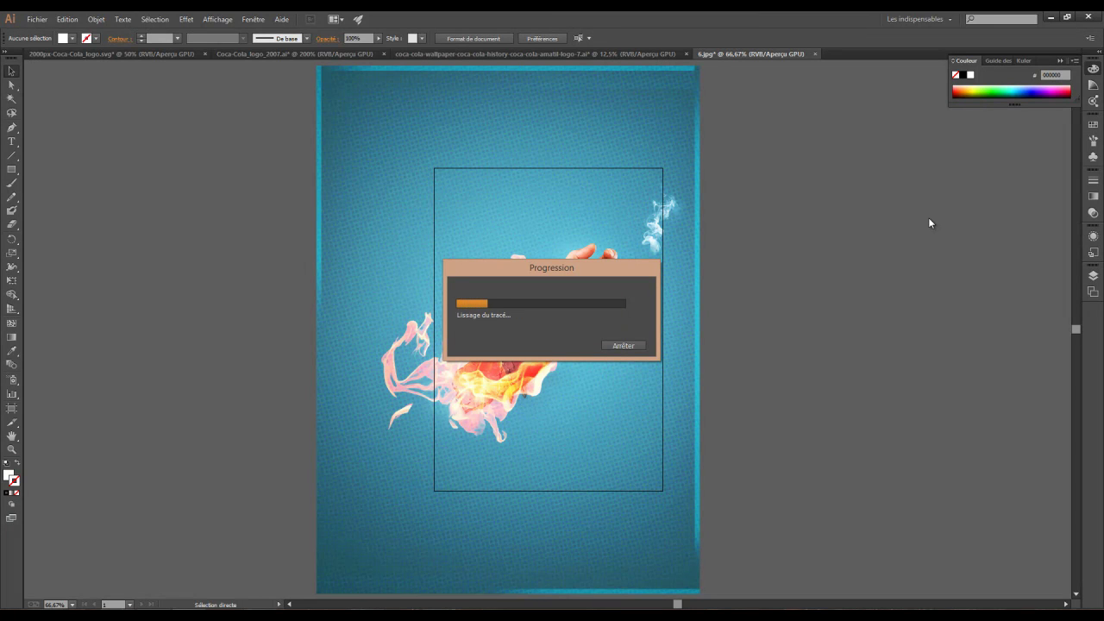
click(614, 347)
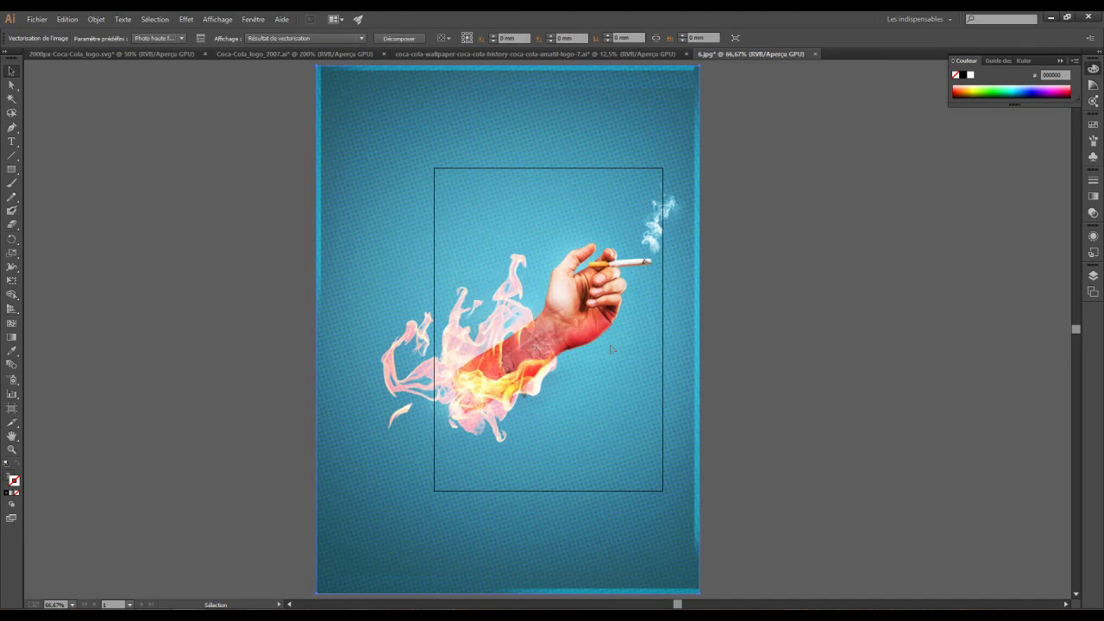
click(814, 54)
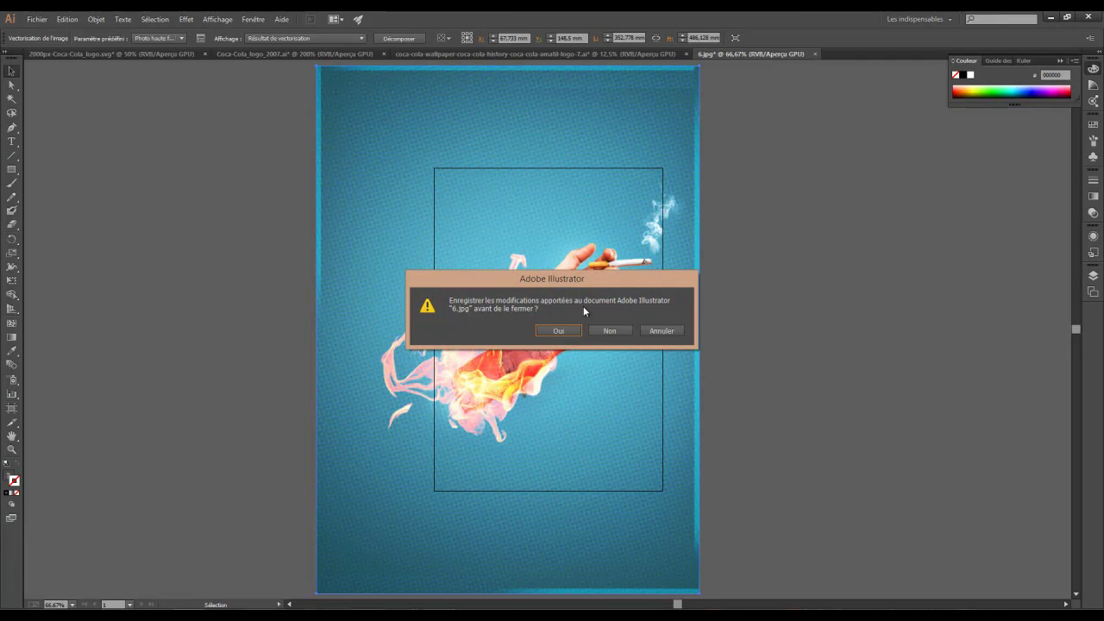
click(608, 329)
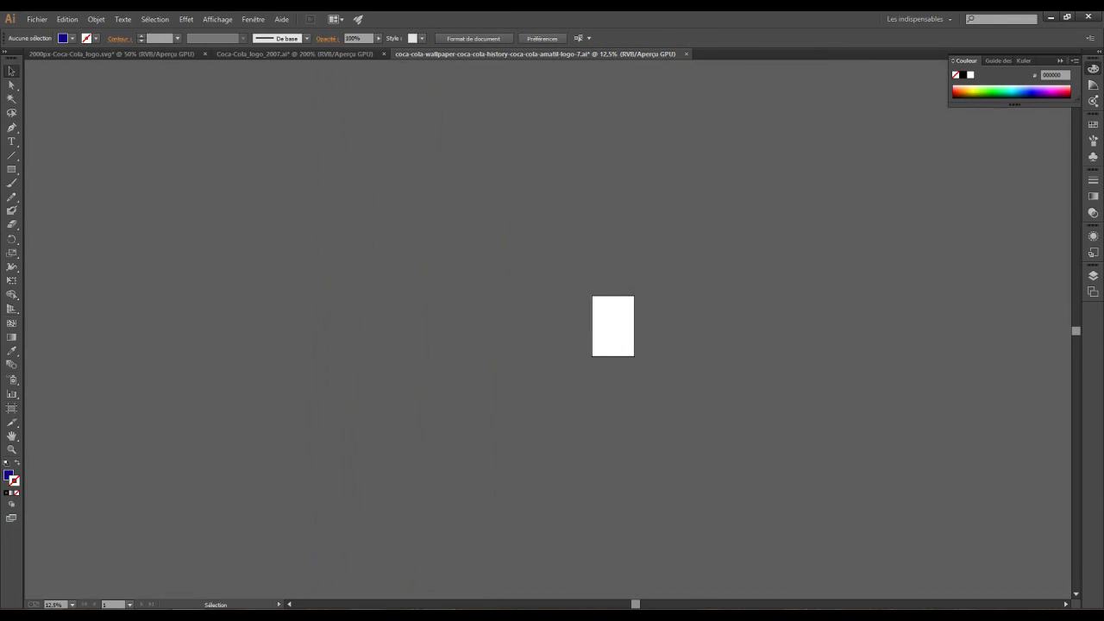
Switch to File Explorer and open 7.jpg from the avis folder as a new Illustrator document
click(82, 546)
double_click(130, 151)
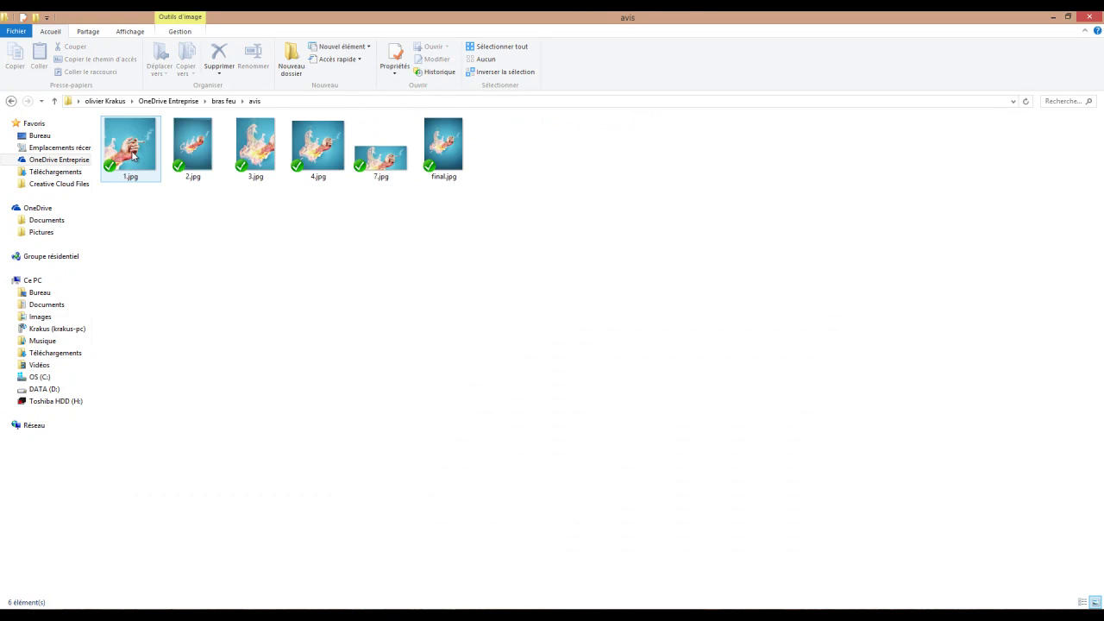
click(376, 165)
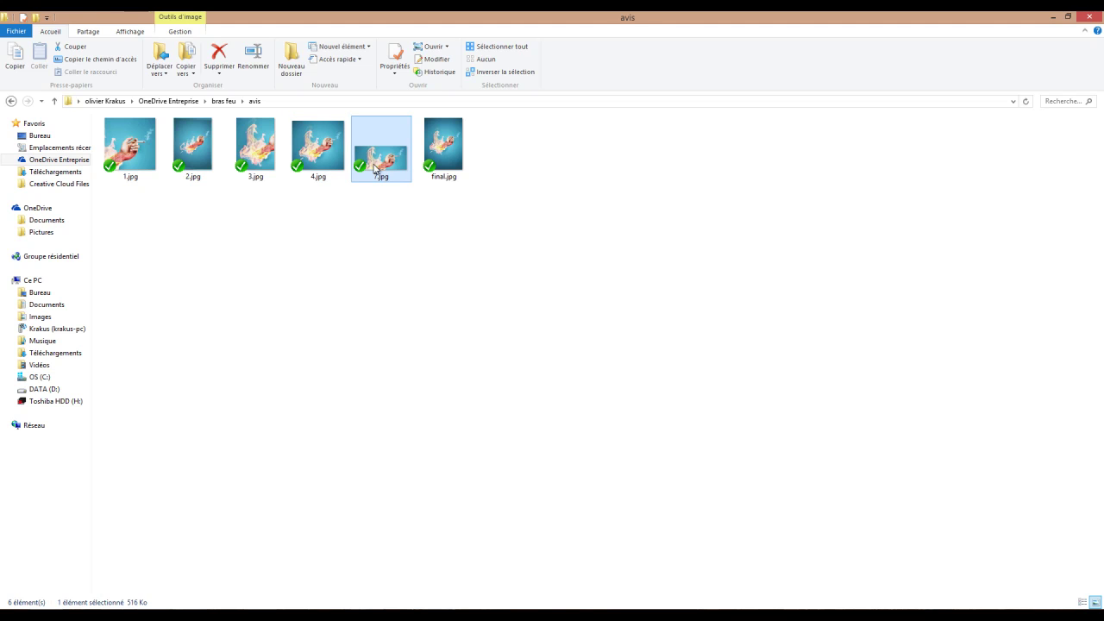
drag(376, 166, 780, 37)
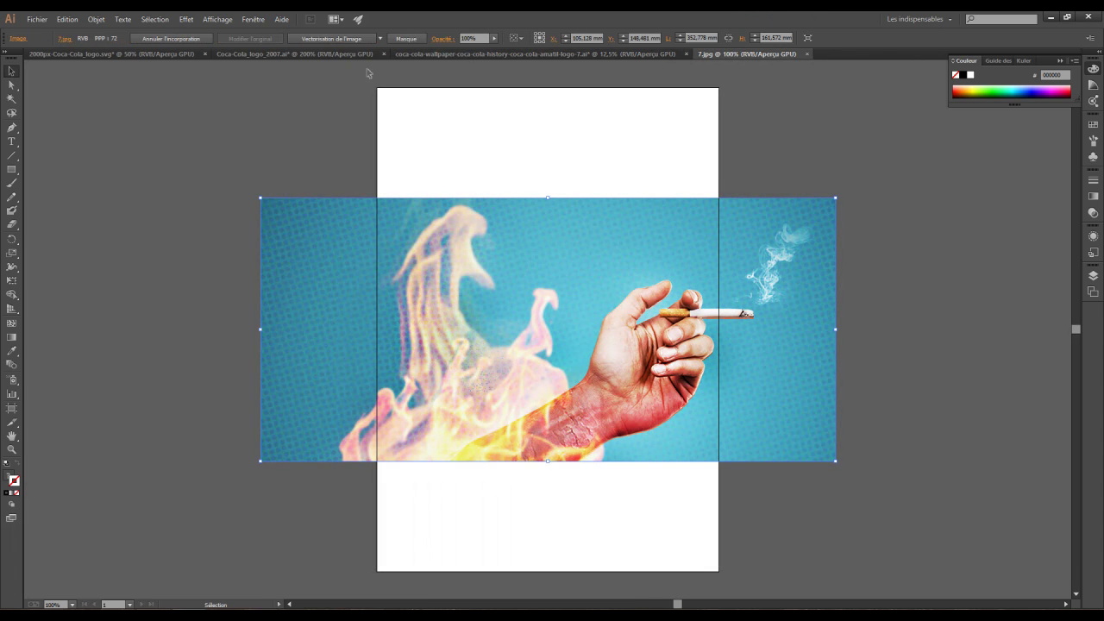
Trace the wide burning arm image with the 16 couleurs preset
click(308, 38)
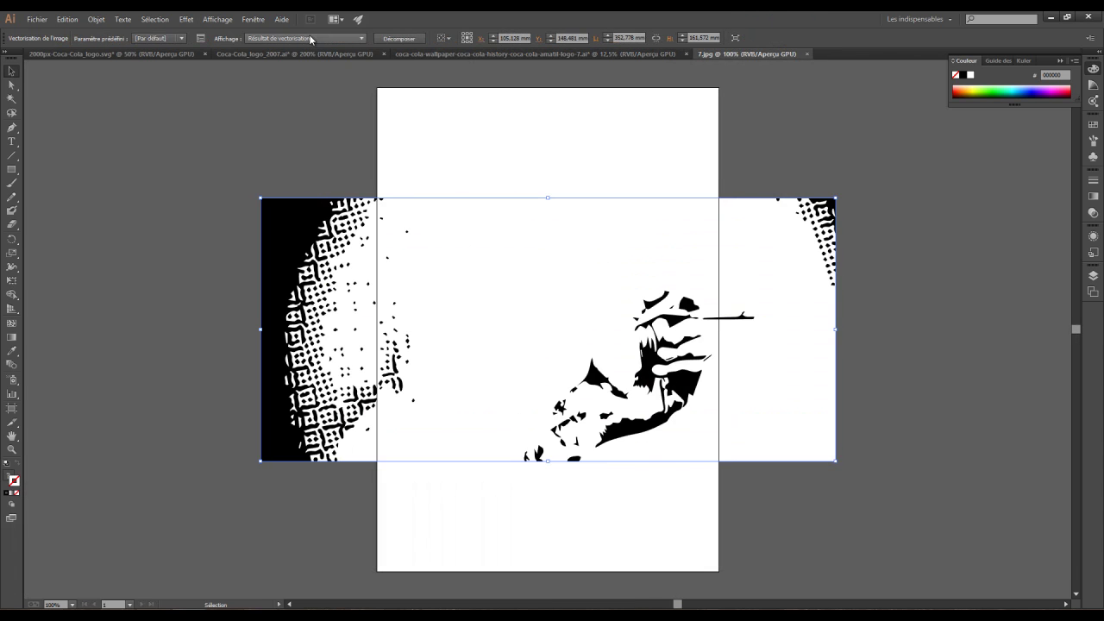
click(186, 38)
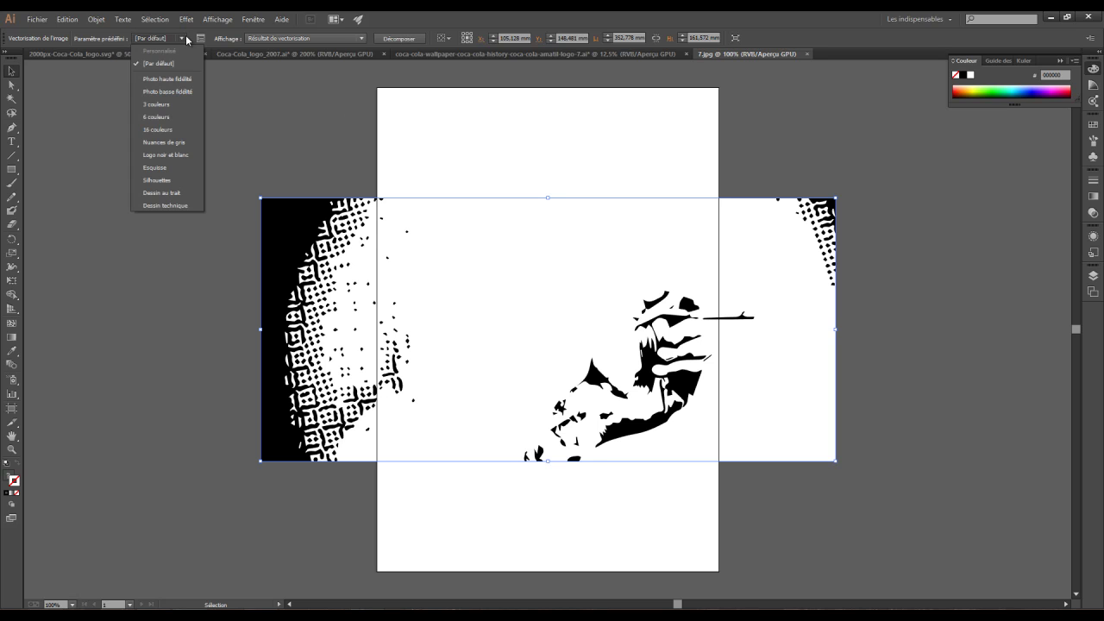
click(158, 129)
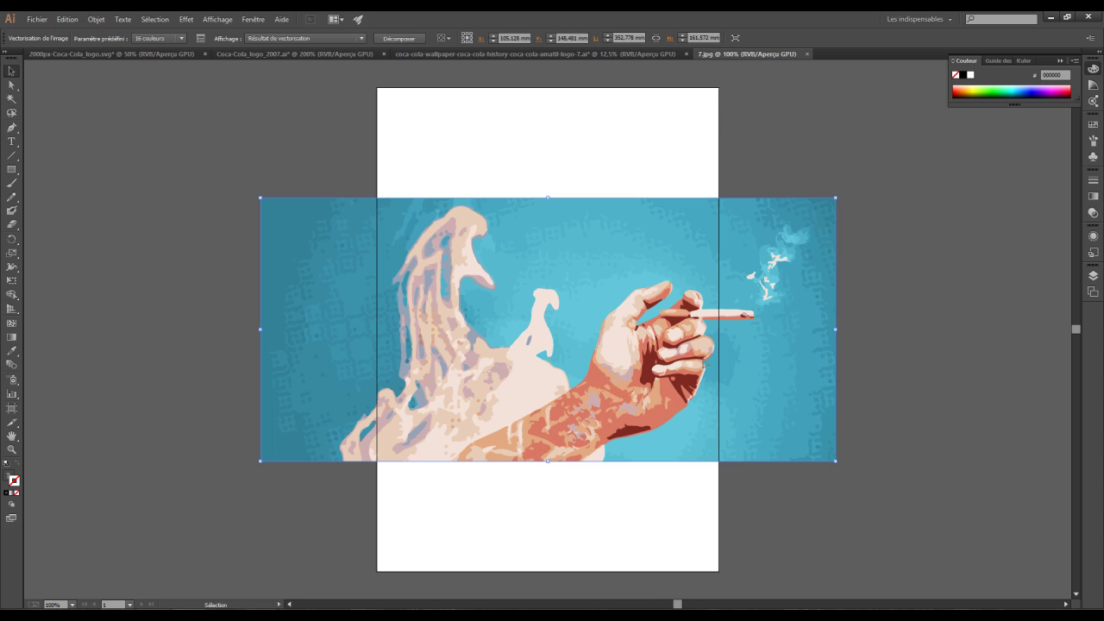
Try the 6 couleurs preset on the traced arm image and reduce the tracing to 3 couleurs
click(183, 39)
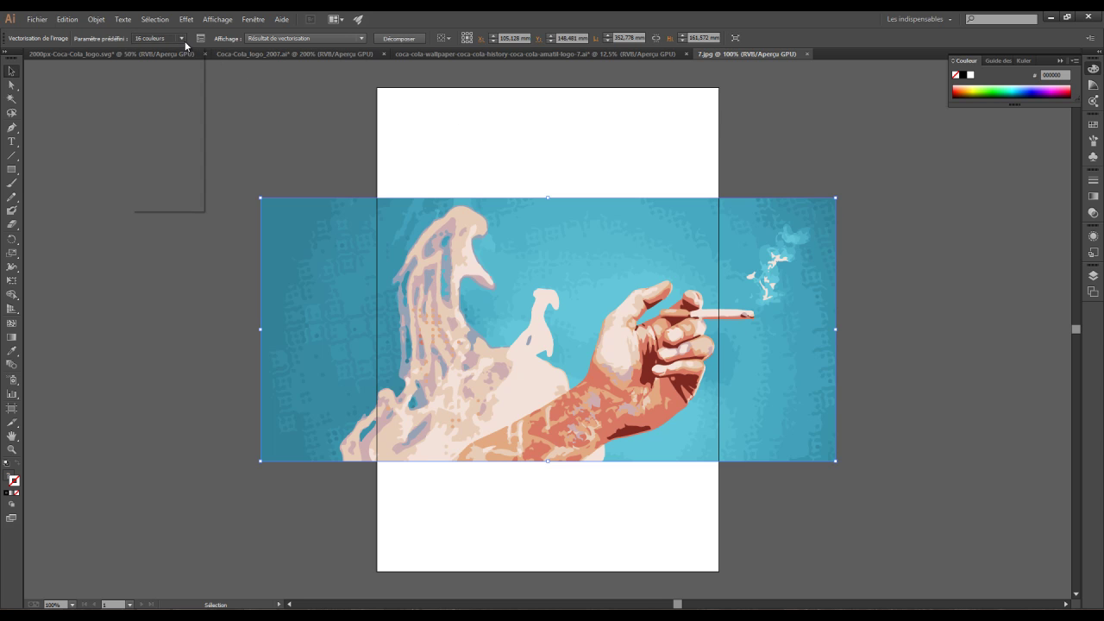
click(169, 124)
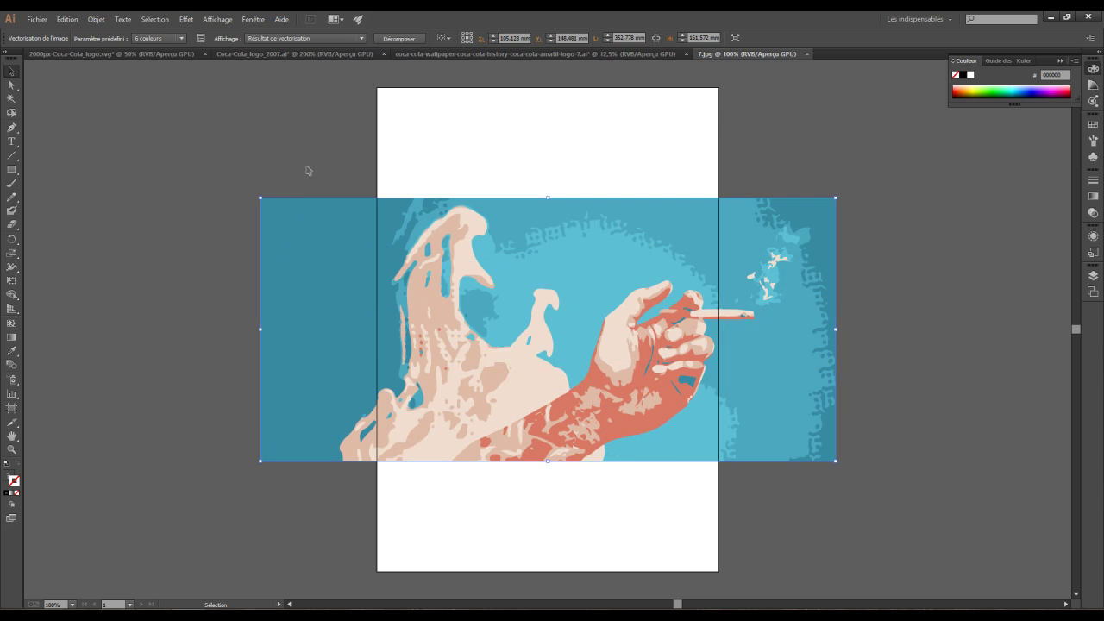
click(183, 38)
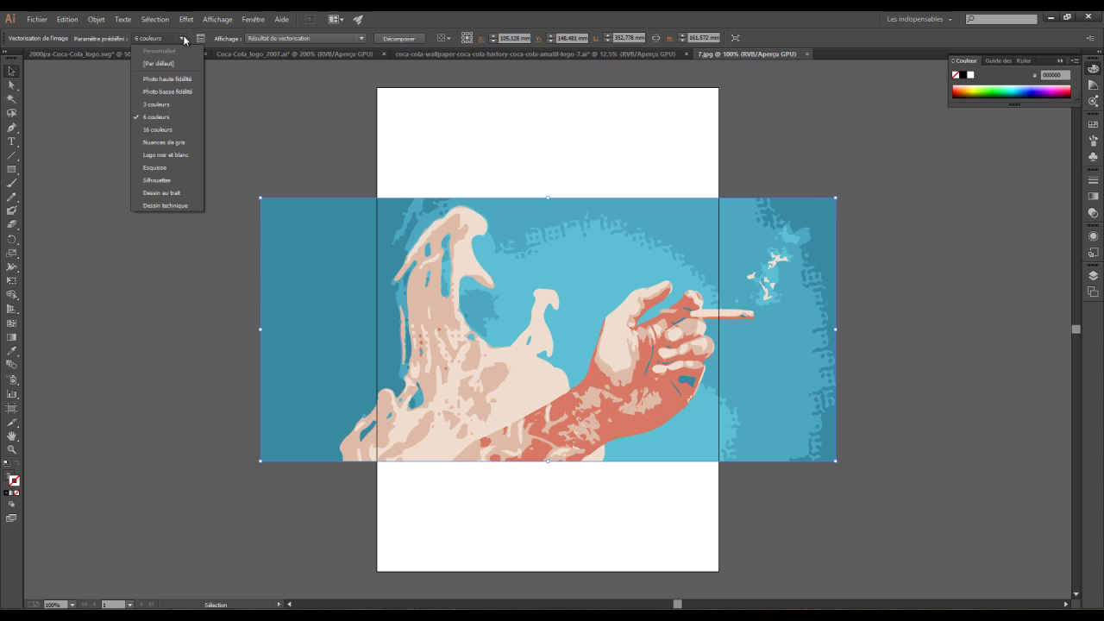
click(165, 111)
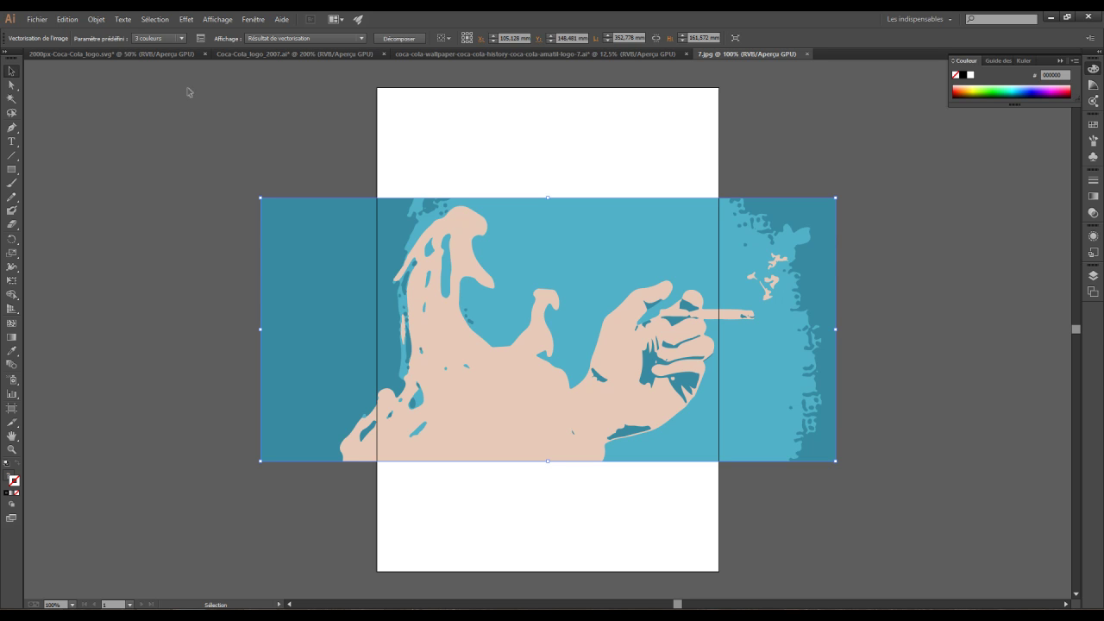
Delete the traced arm image from the artboard
mouse_move(188, 108)
mouse_down()
mouse_move(302, 192)
mouse_move(852, 488)
mouse_up()
key(Delete)
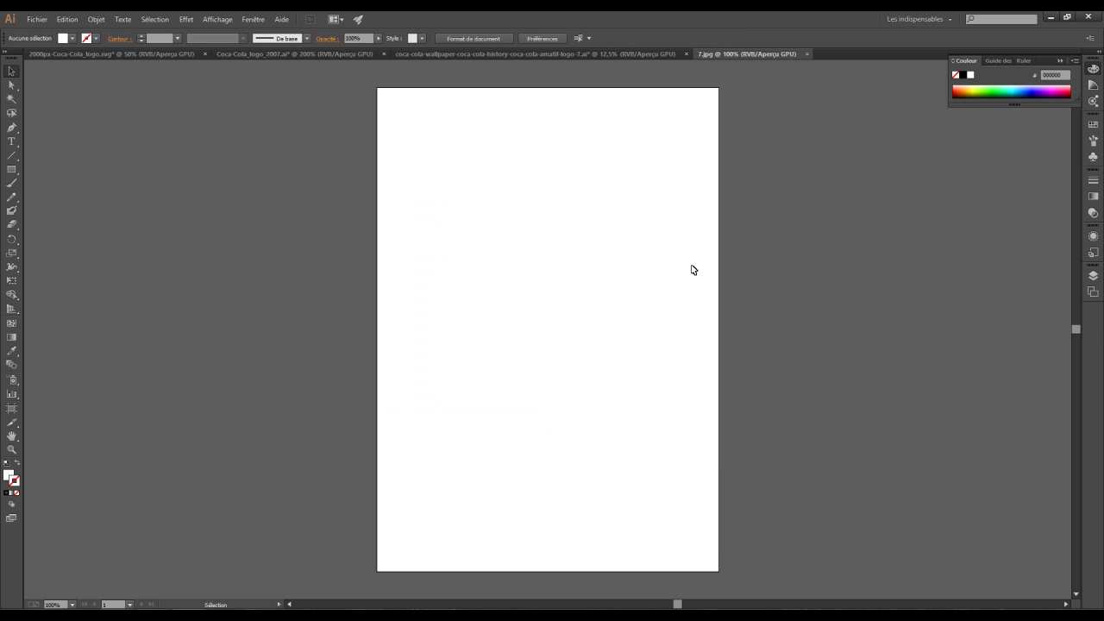
key(ctrl+minus)
key(ctrl+minus)
key(ctrl+plus)
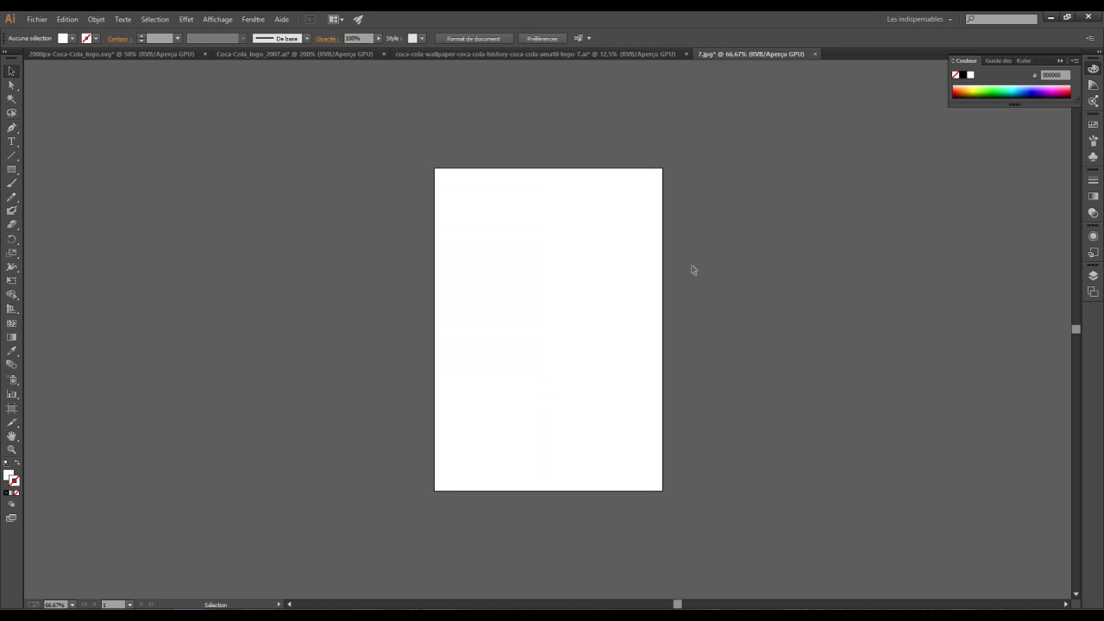